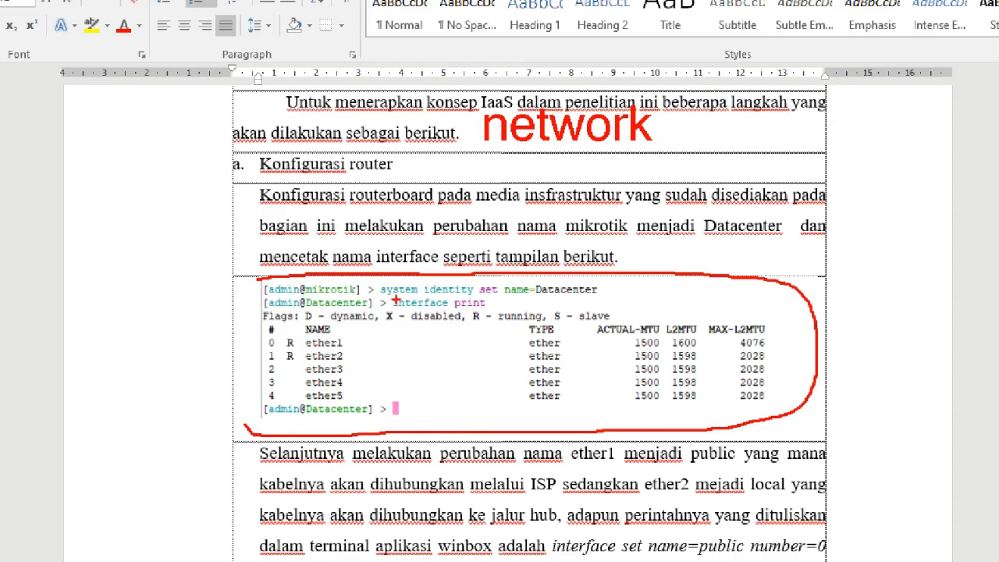
Step: Underline the system identity command in the router terminal screenshot and annotate the screen with the text "mikrotik0S"
left_click_drag(396, 299, 496, 300)
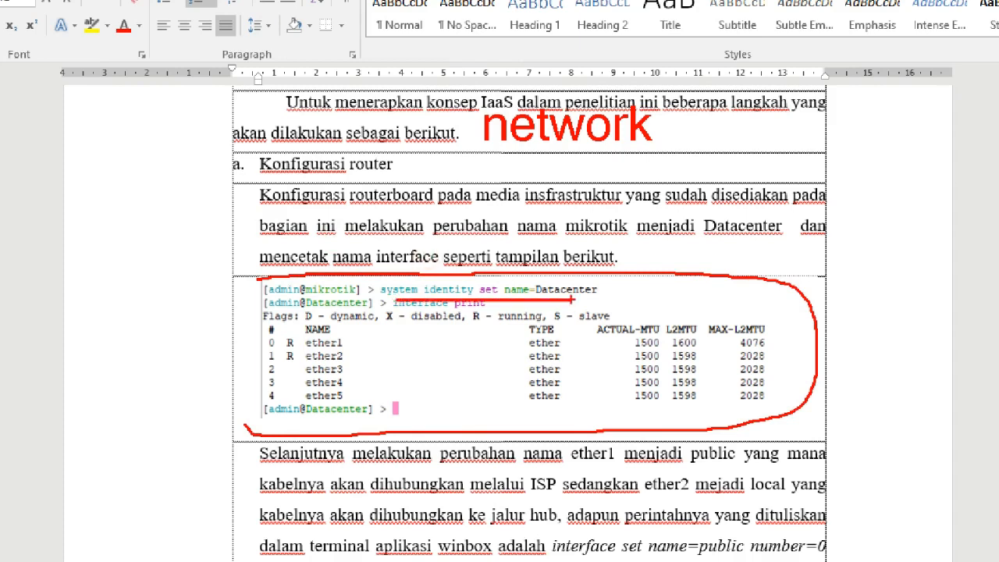
left_click(668, 231)
type("mi")
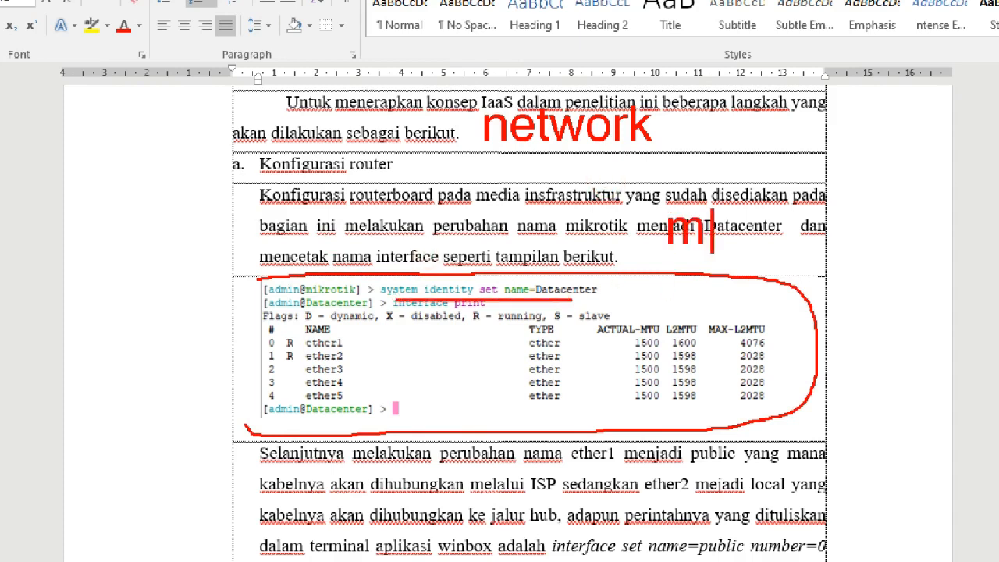
type("kroti")
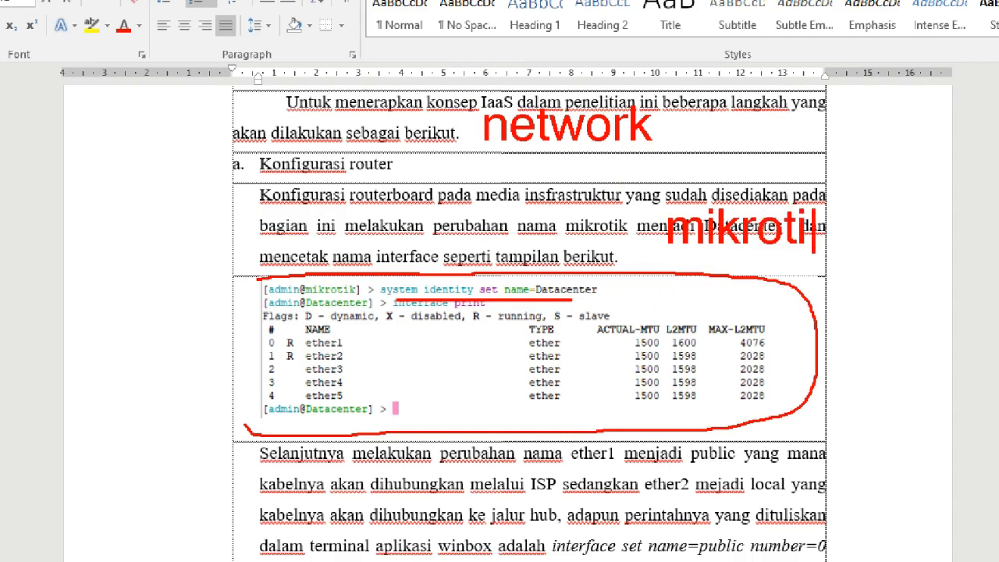
type("k0S")
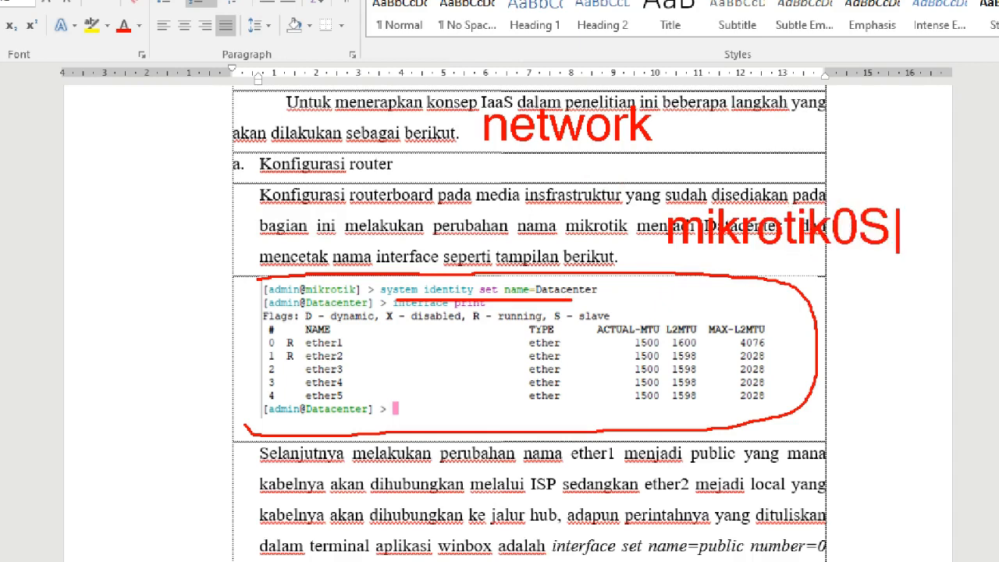
key("Escape")
Step: Review the router configuration commands and the start of the Proxmox installation section
scroll(515, 320, "down", 3)
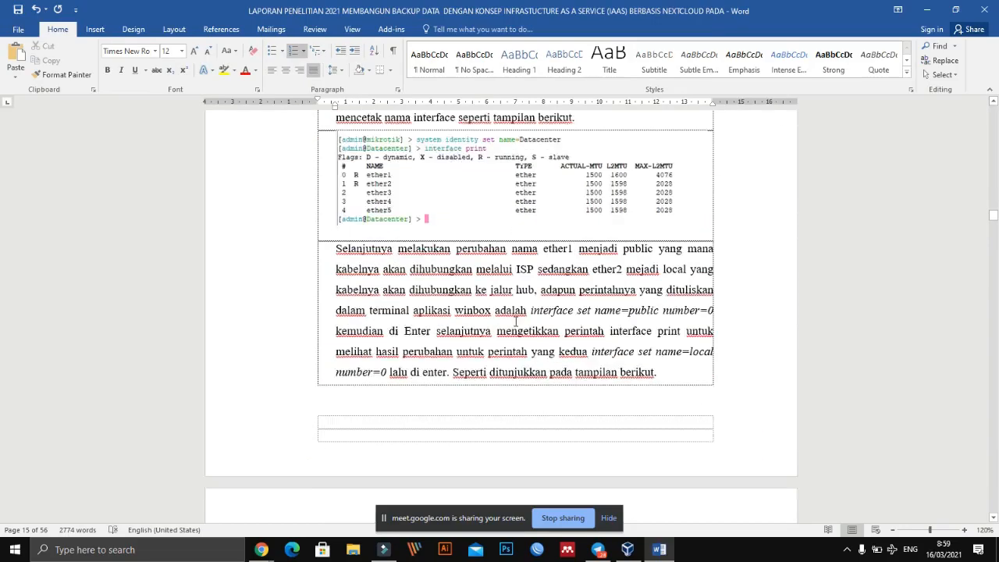
scroll(515, 320, "down", 3)
scroll(518, 317, "up", 6)
scroll(523, 316, "down", 12)
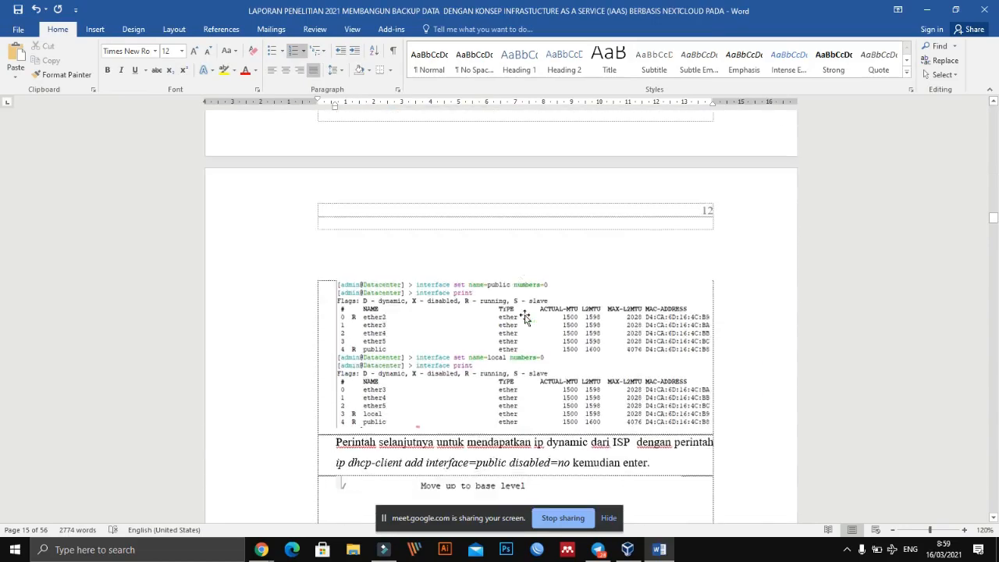
scroll(524, 316, "down", 9)
scroll(526, 316, "down", 2)
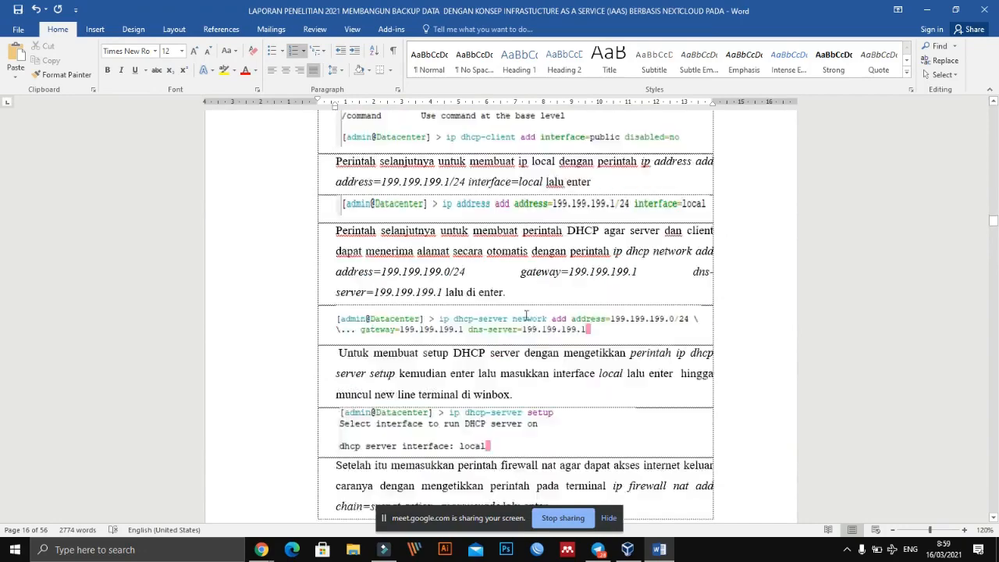
scroll(526, 316, "down", 20)
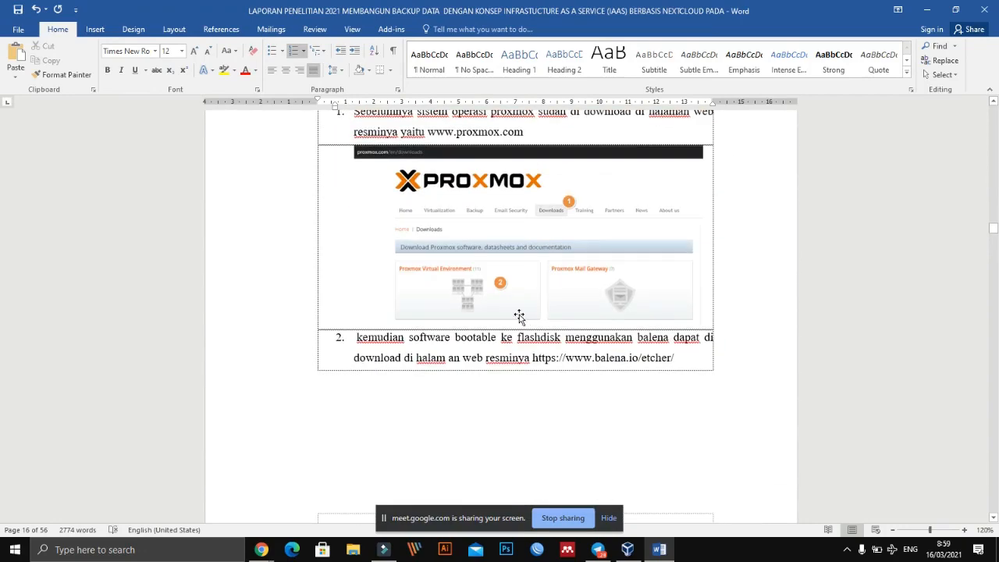
scroll(483, 282, "down", 1)
scroll(486, 279, "up", 3)
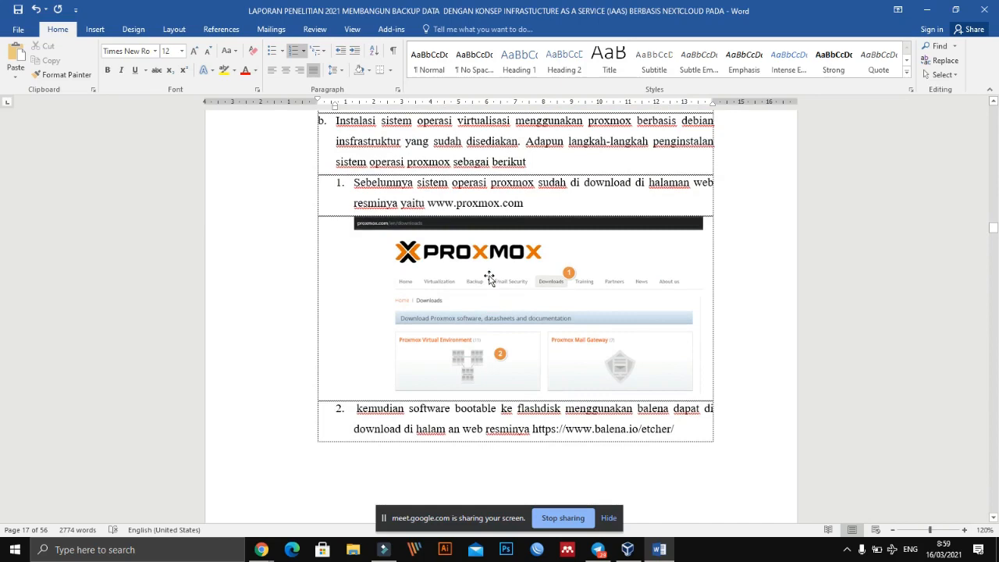
scroll(488, 279, "down", 18)
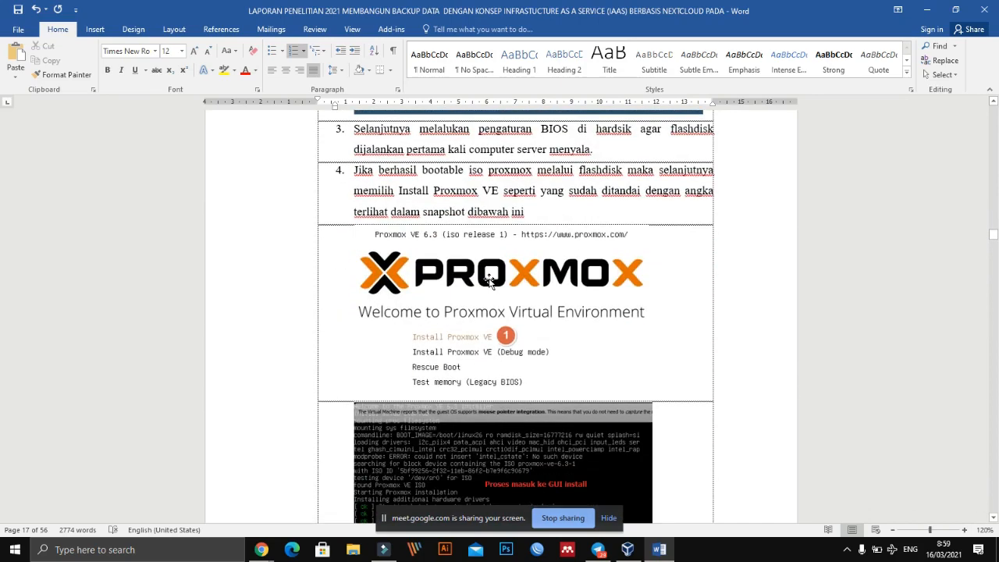
scroll(491, 275, "up", 18)
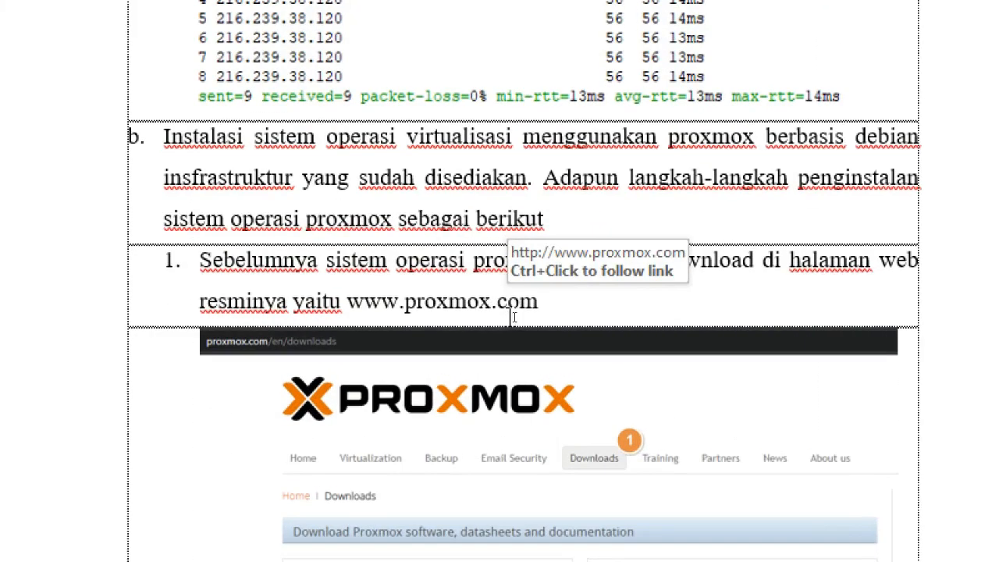
Step: Highlight the Proxmox website address in item 1 and the balena etcher address in item 2 of the installation steps
left_click(515, 309)
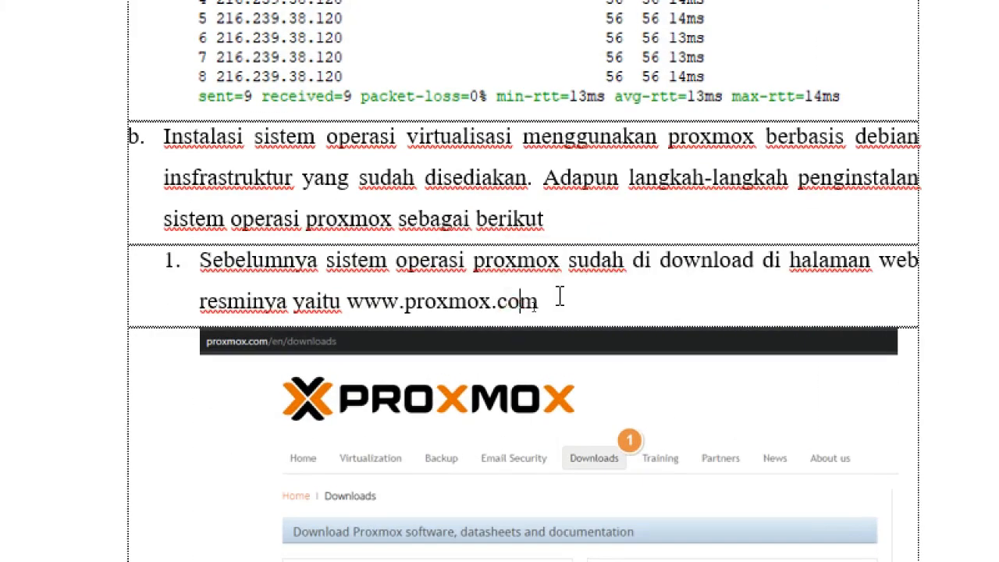
left_click_drag(559, 297, 312, 297)
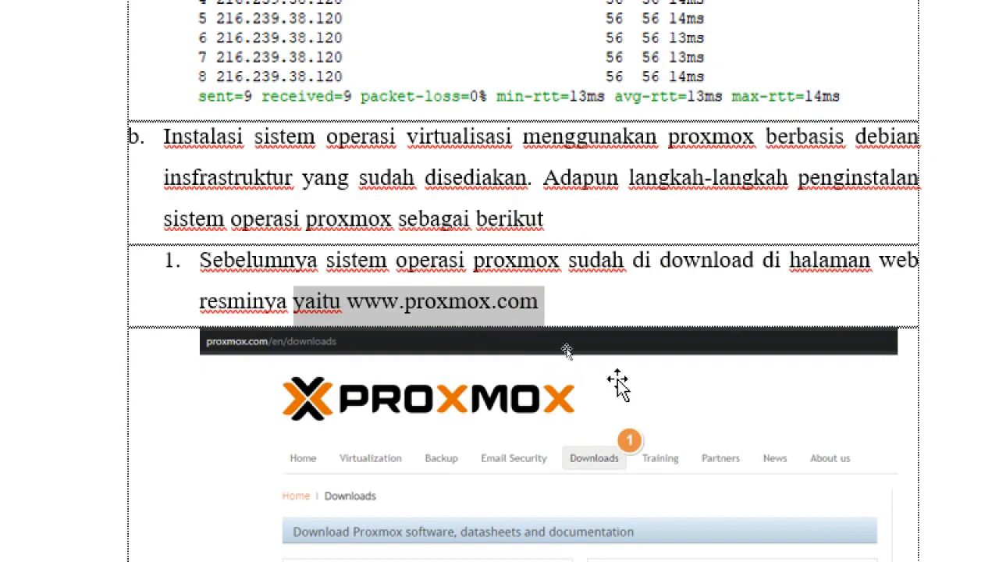
scroll(625, 382, "down", 14)
scroll(629, 380, "up", 3)
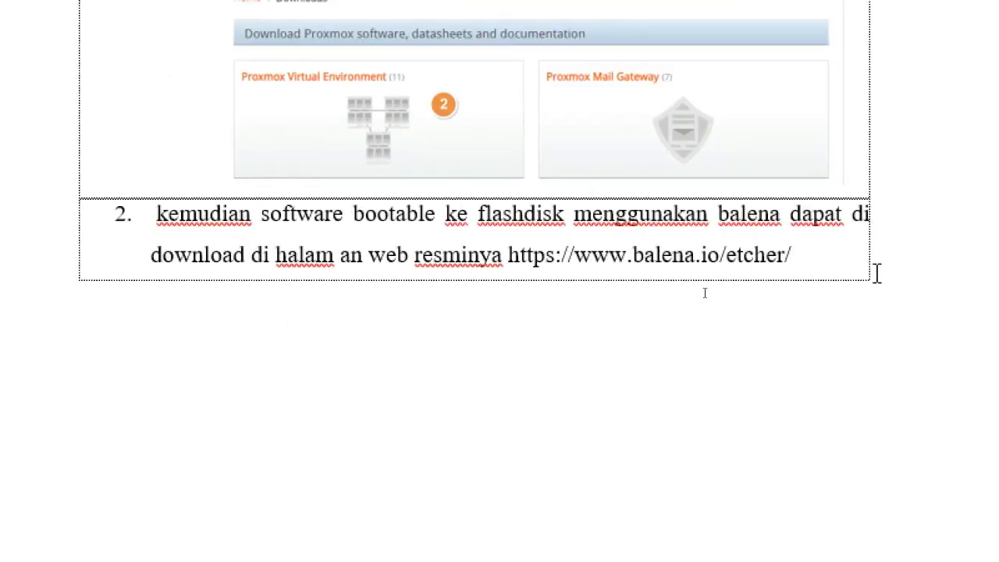
left_click_drag(815, 257, 555, 267)
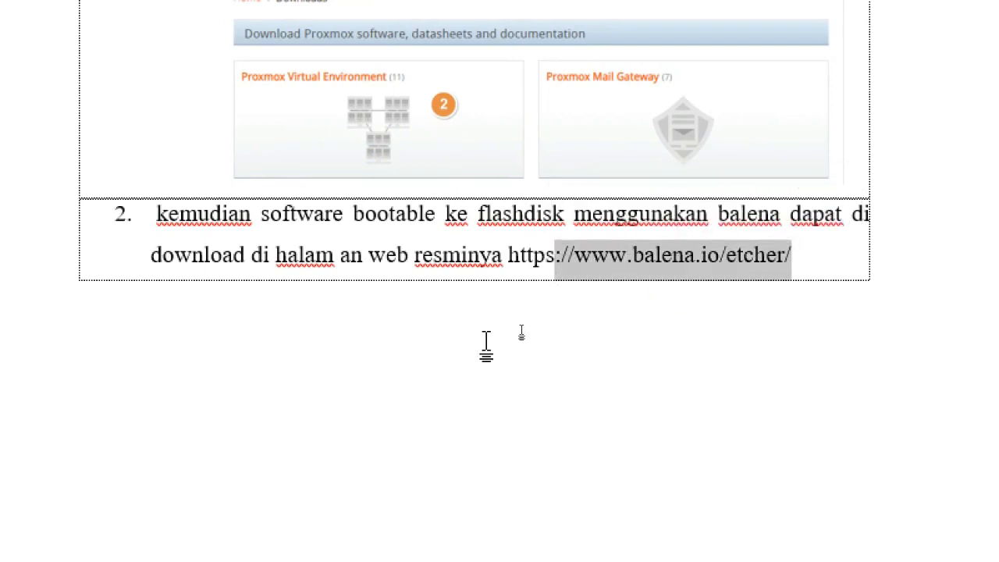
Step: Replace the word "hardsik" with "komputer" in item 3 about the BIOS settings
scroll(486, 344, "down", 5)
scroll(521, 336, "down", 12)
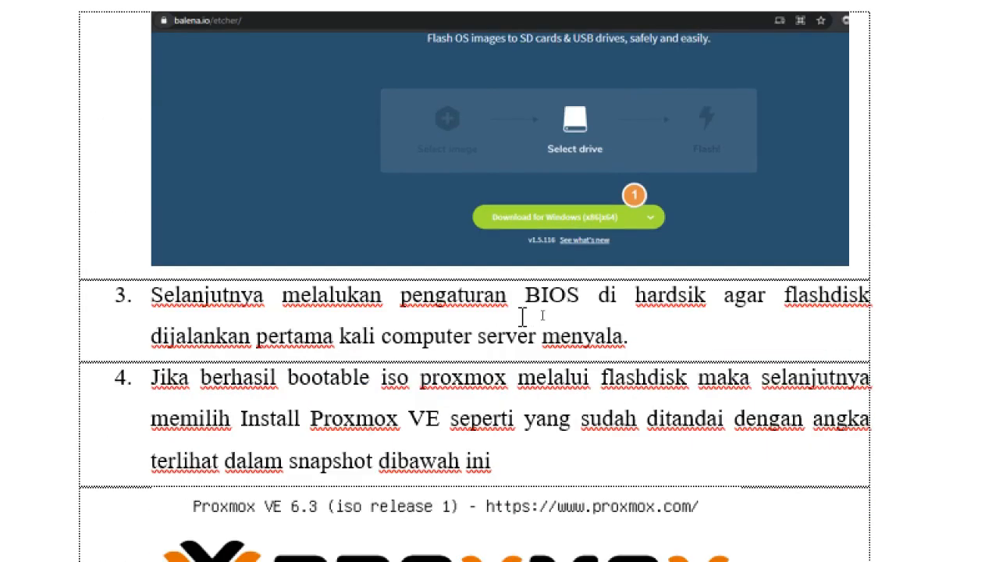
scroll(519, 316, "up", 2)
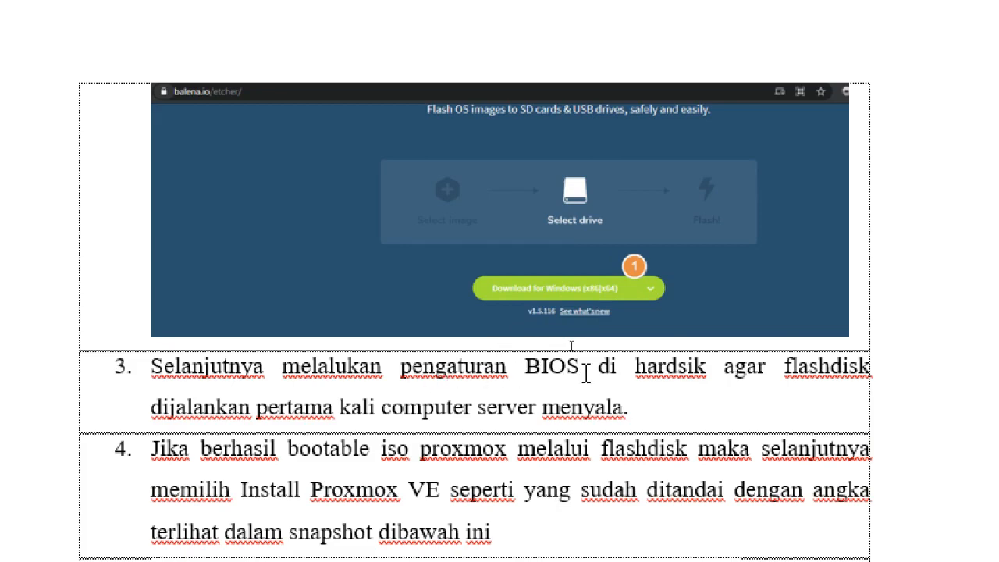
scroll(657, 373, "down", 2)
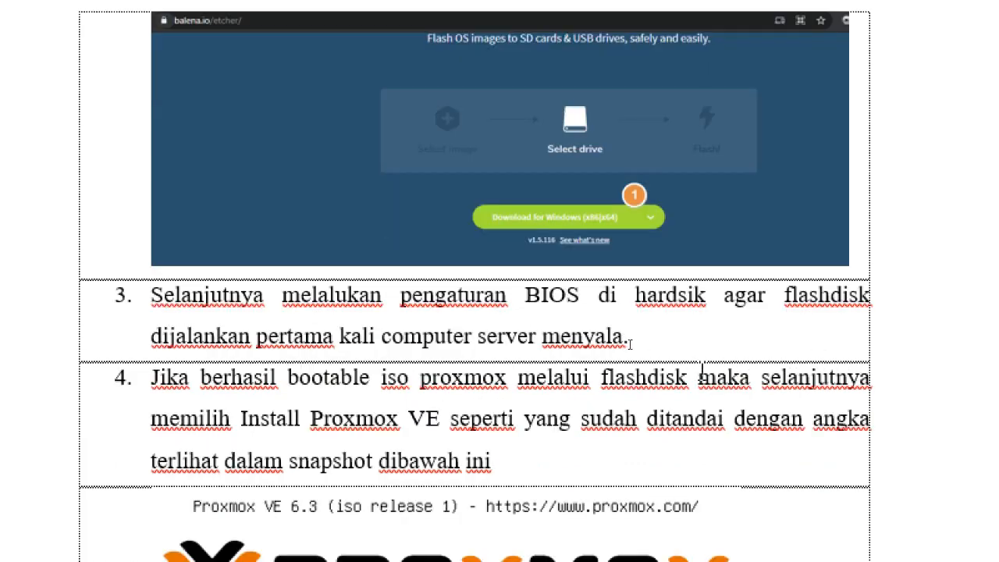
scroll(436, 366, "down", 2)
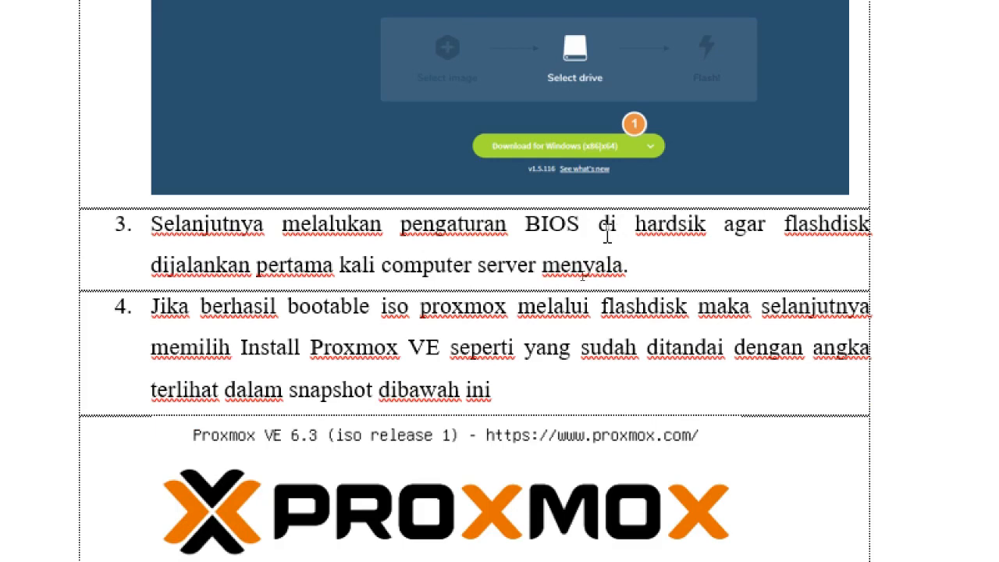
left_click(709, 225)
key("BackSpace")
key("BackSpace")
key("BackSpace")
key("BackSpace")
key("BackSpace")
key("BackSpace")
key("BackSpace")
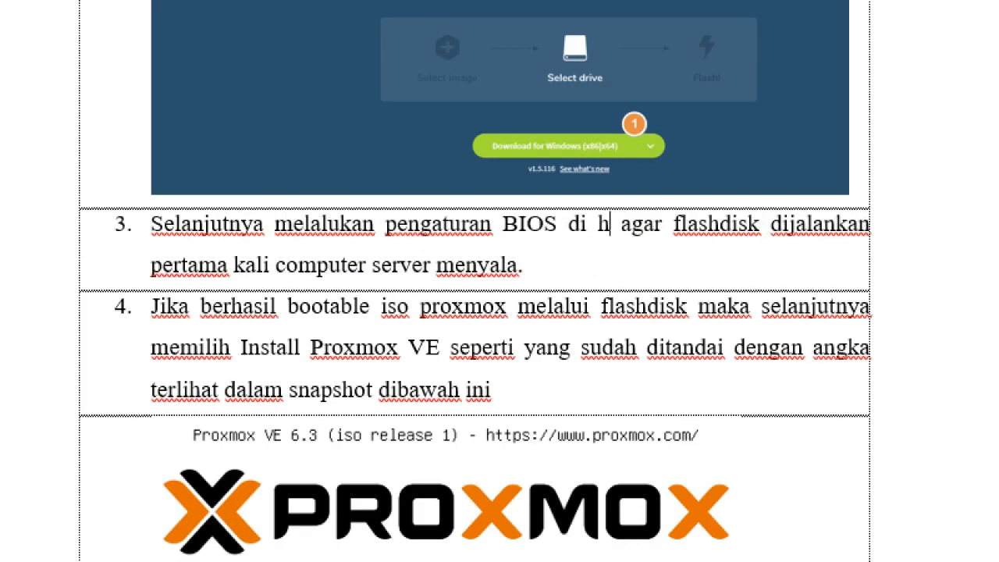
type("komputer")
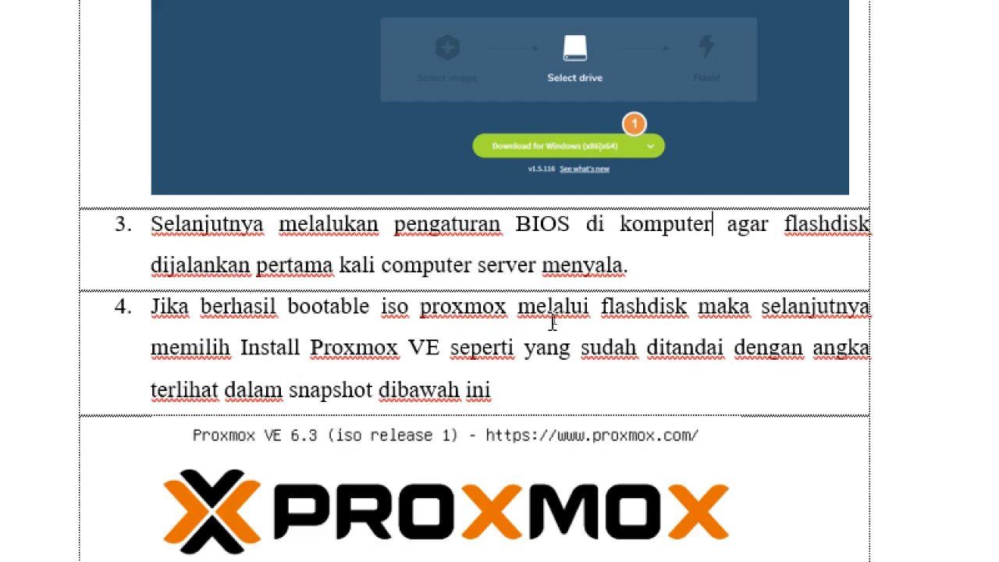
Step: Examine the Proxmox VE boot menu and installer loading screenshots under item 4
scroll(492, 343, "down", 3)
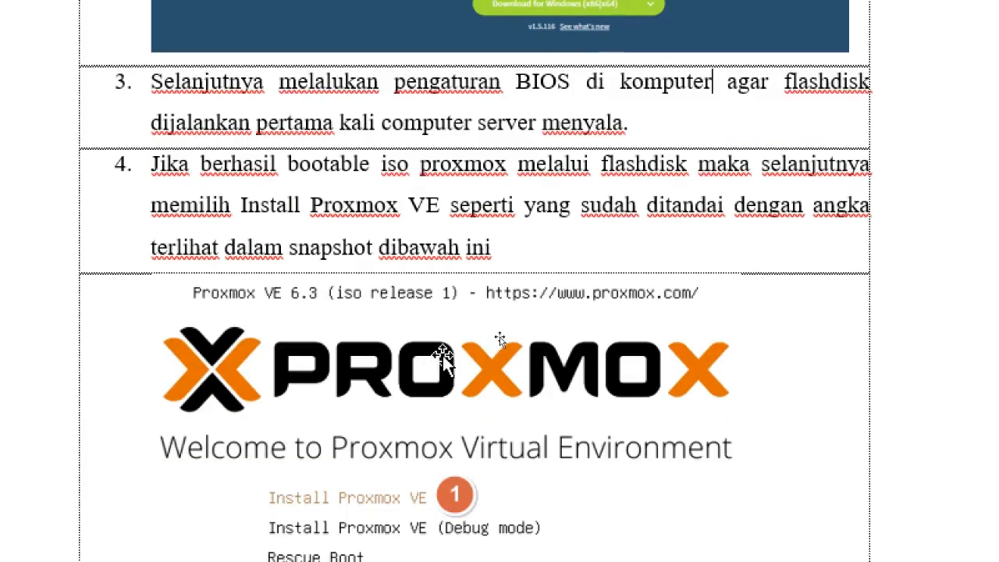
scroll(443, 357, "down", 6)
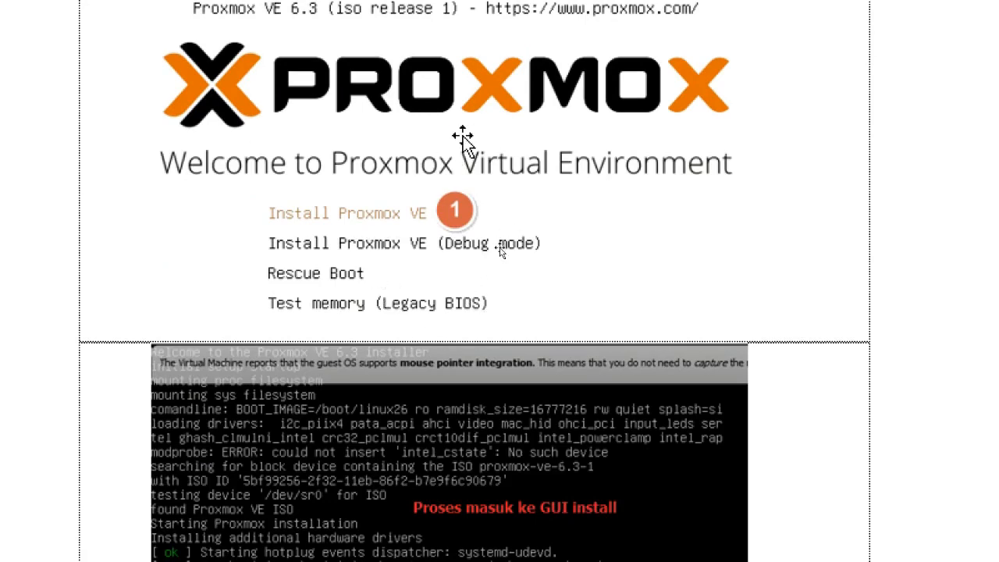
scroll(453, 171, "up", 3)
scroll(547, 390, "down", 1)
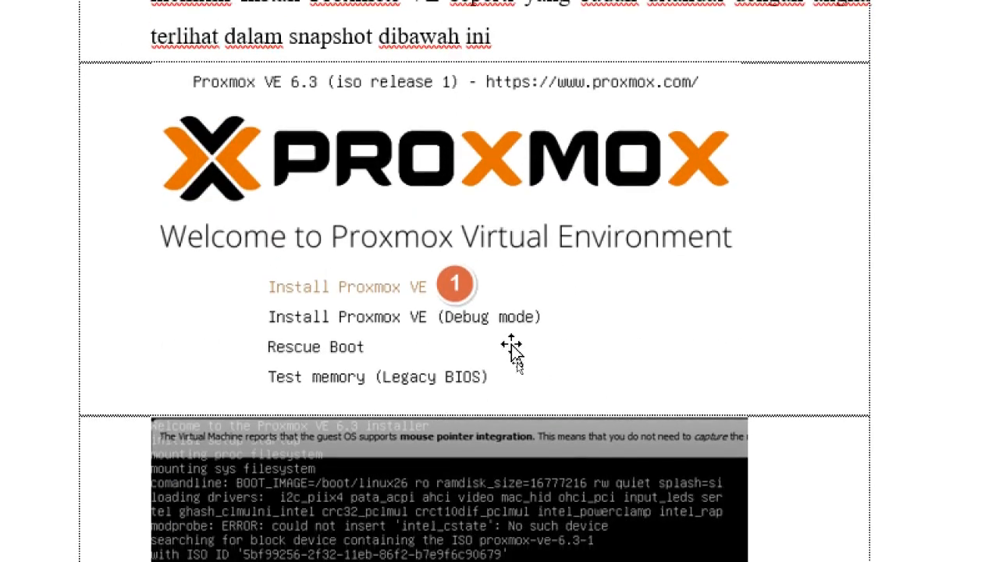
scroll(410, 312, "down", 1)
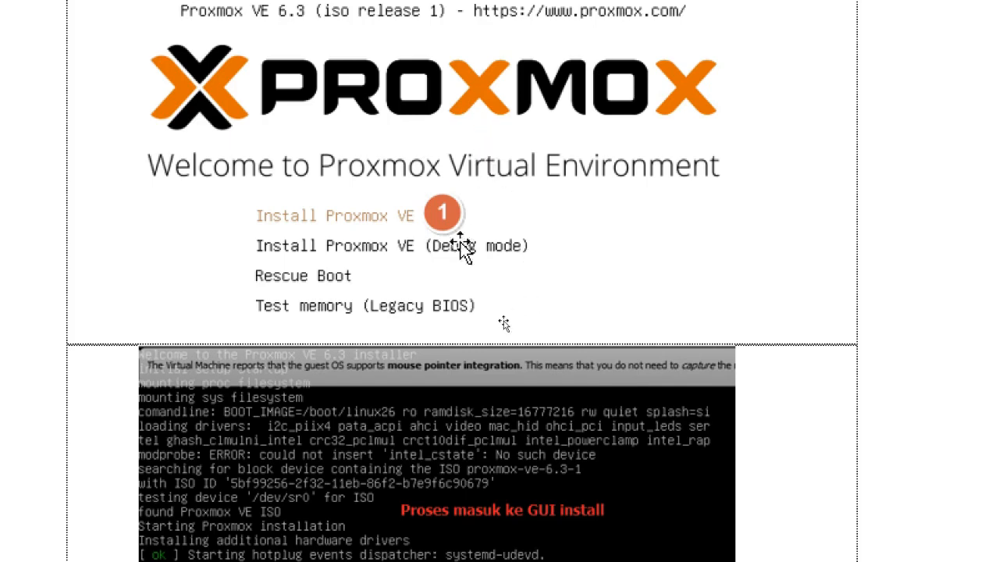
scroll(394, 290, "down", 4)
scroll(402, 293, "down", 2)
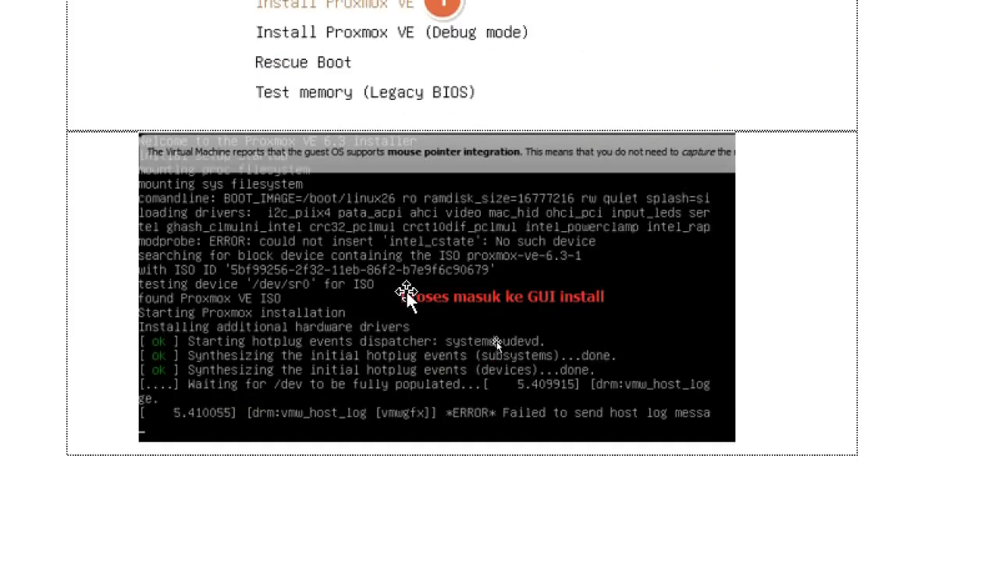
scroll(578, 320, "down", 4)
Step: Review the Proxmox installer screenshots from the licence agreement to the summary, and section c on installing Debian Buster in a virtual machine
scroll(578, 320, "down", 15)
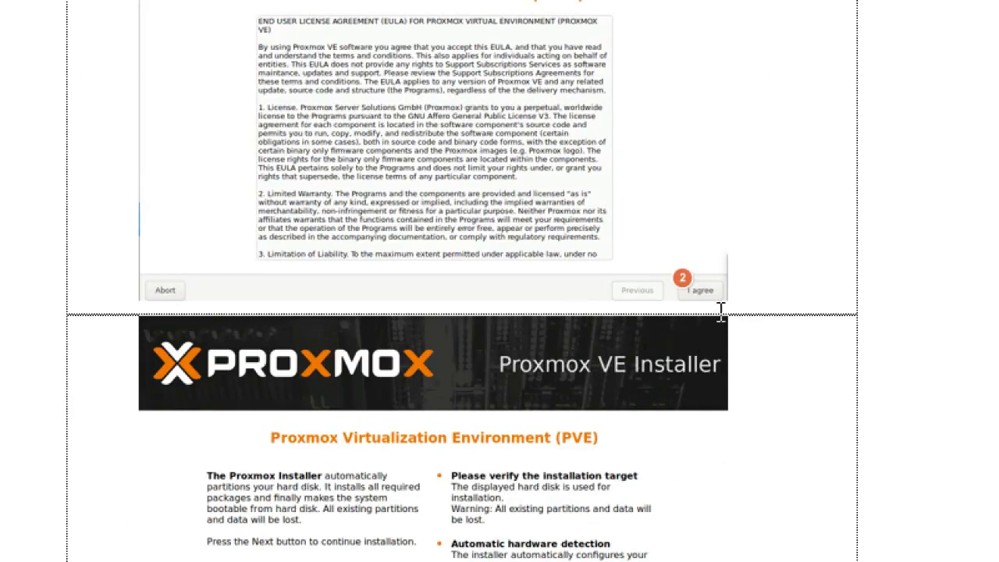
scroll(718, 312, "down", 14)
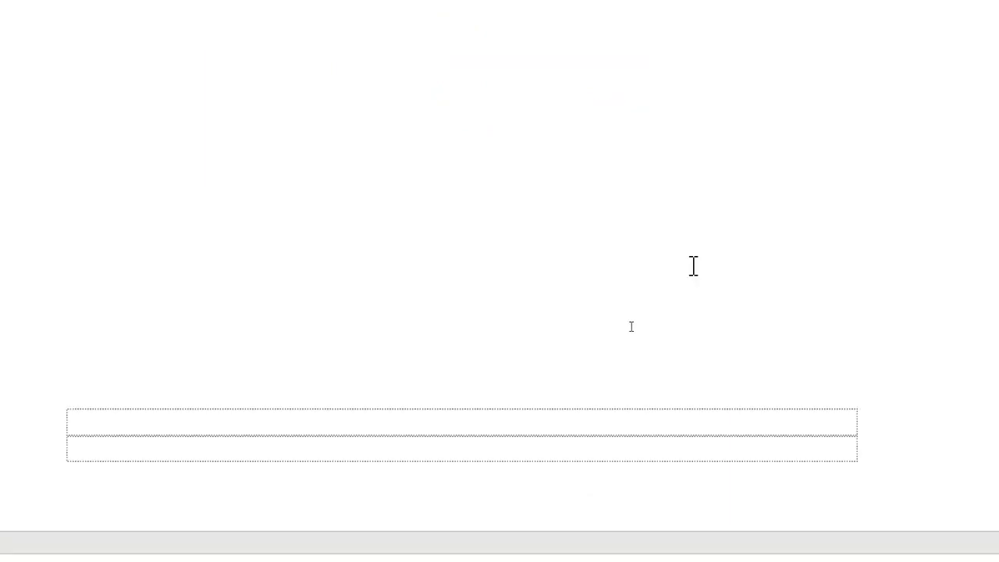
scroll(693, 265, "down", 20)
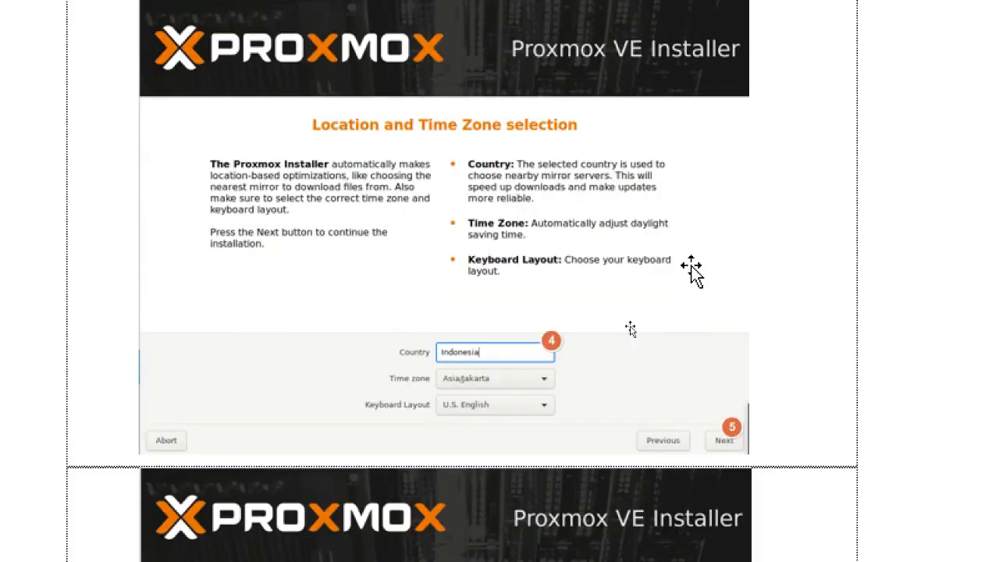
scroll(539, 358, "down", 3)
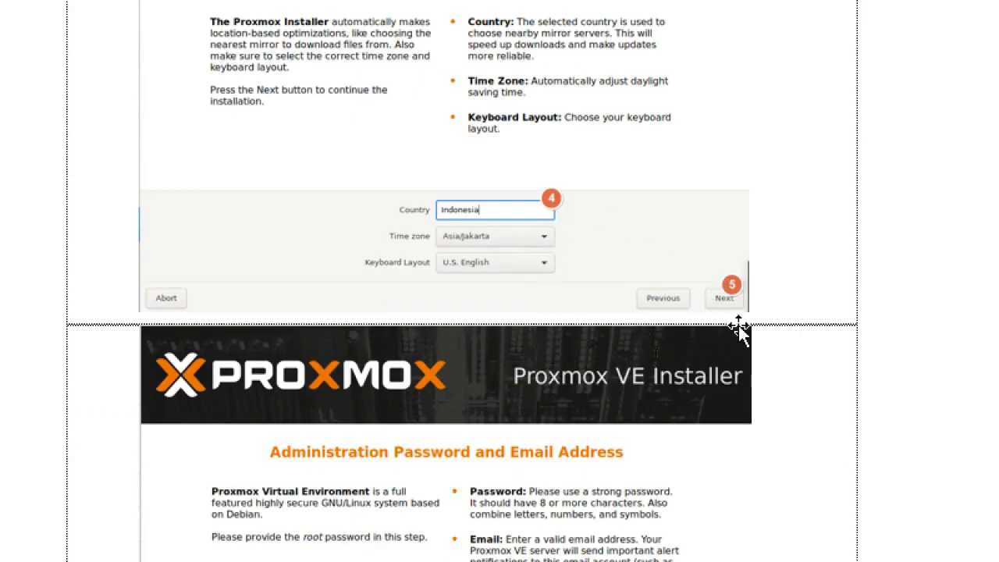
scroll(654, 353, "down", 20)
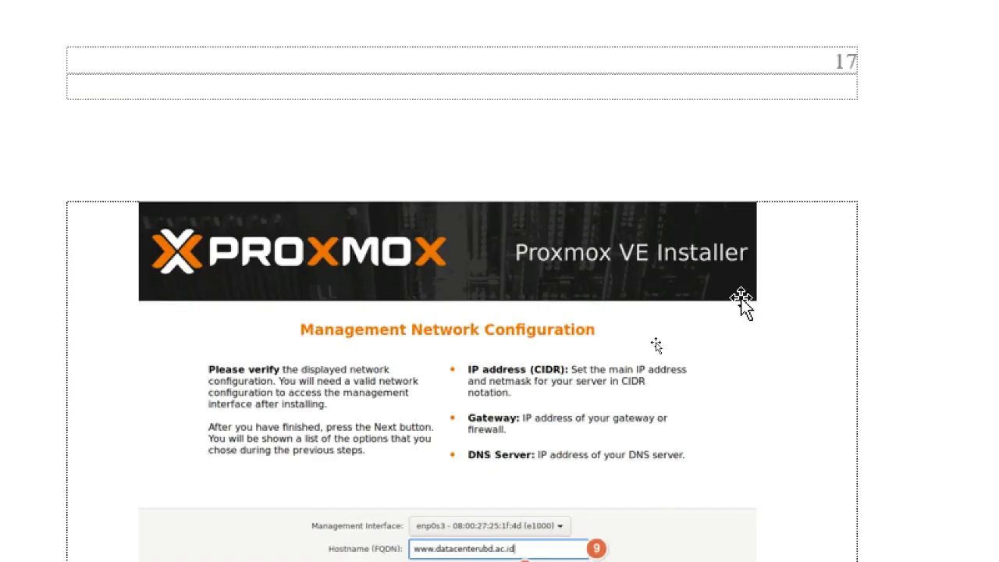
scroll(656, 346, "down", 5)
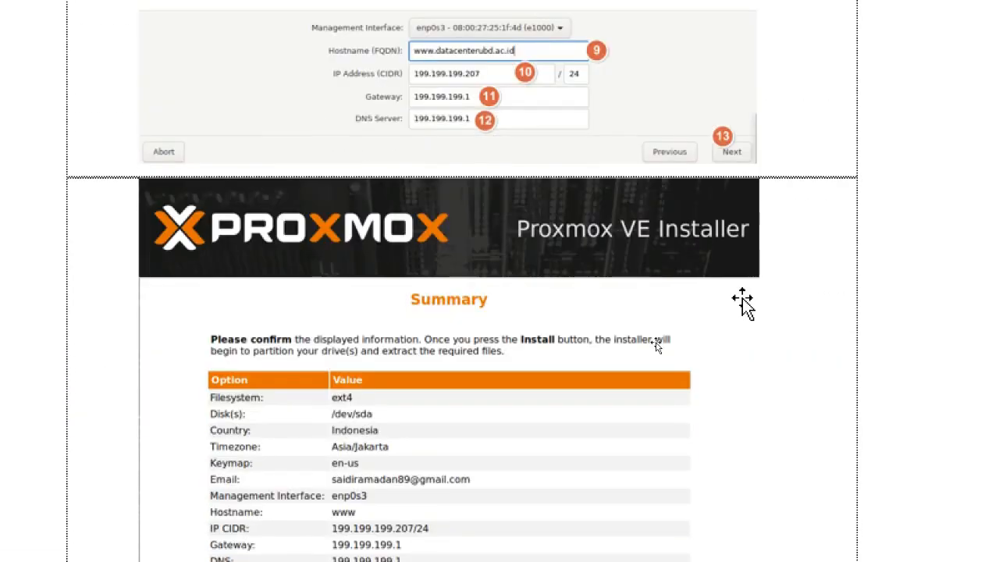
scroll(656, 346, "down", 12)
scroll(656, 346, "up", 5)
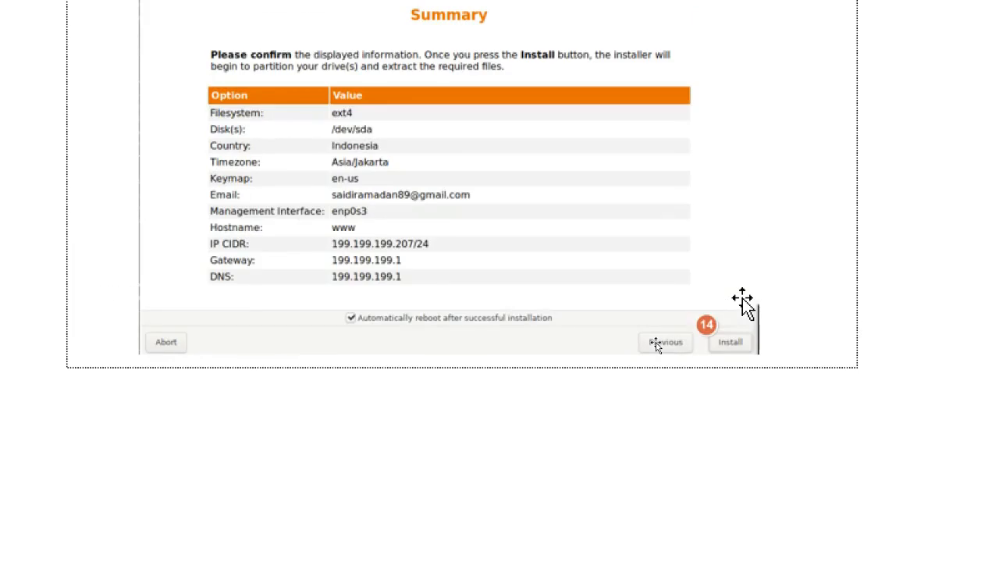
scroll(742, 301, "down", 15)
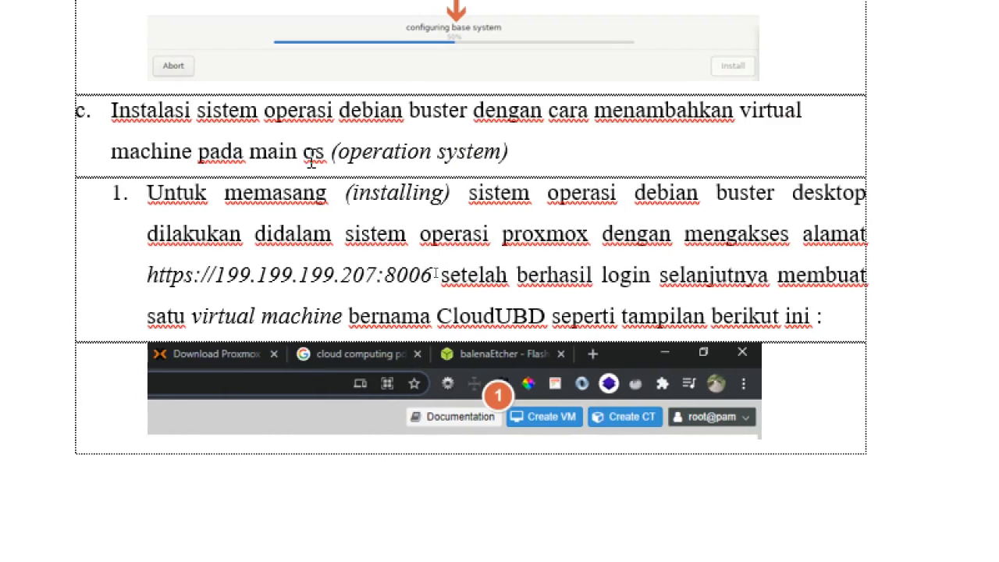
scroll(380, 490, "down", 2)
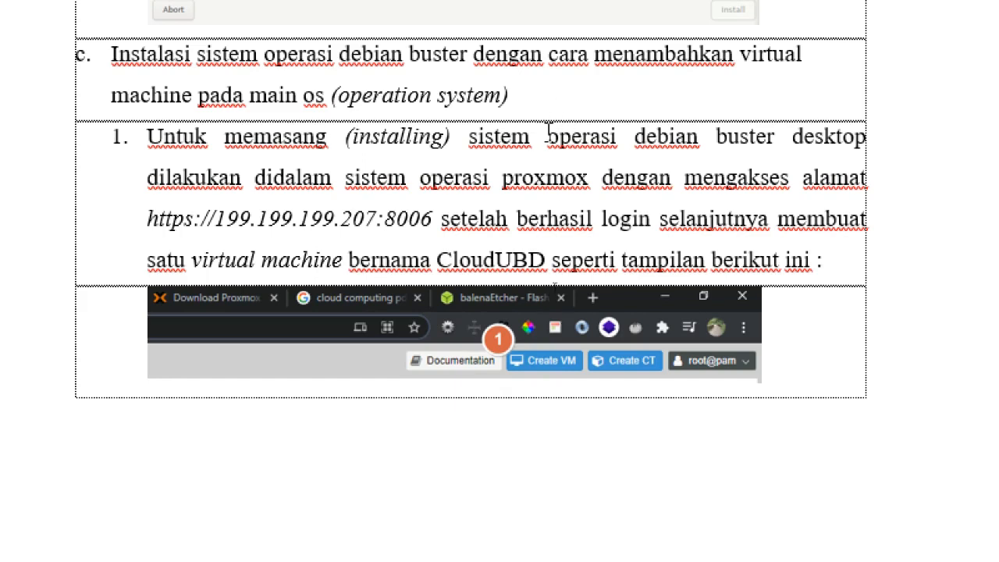
Step: Review item 1 of section c on installing Debian Buster desktop through Proxmox, along with its Create: Virtual Machine screenshots
left_click_drag(547, 136, 846, 133)
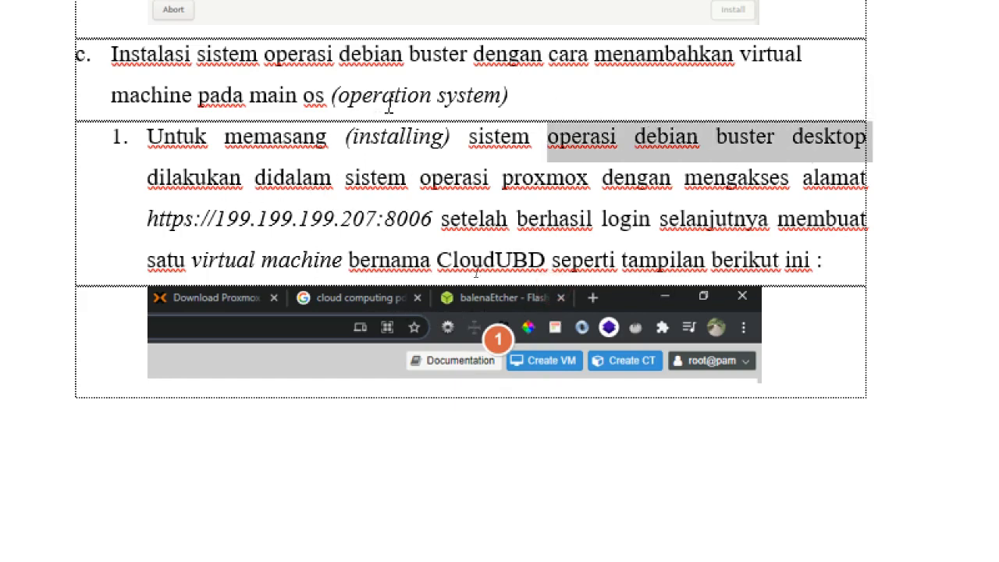
left_click(792, 141)
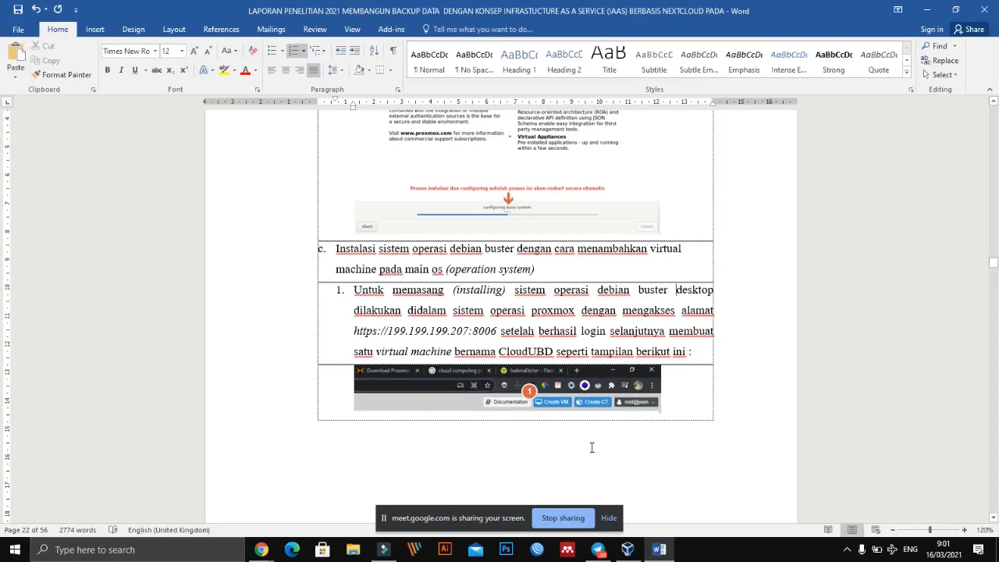
key("super+d")
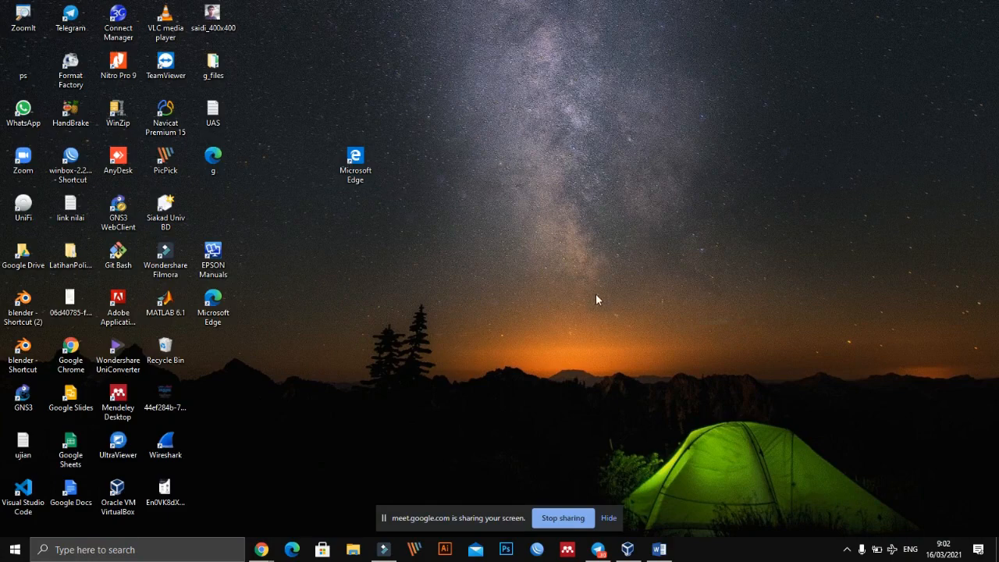
key("super+d")
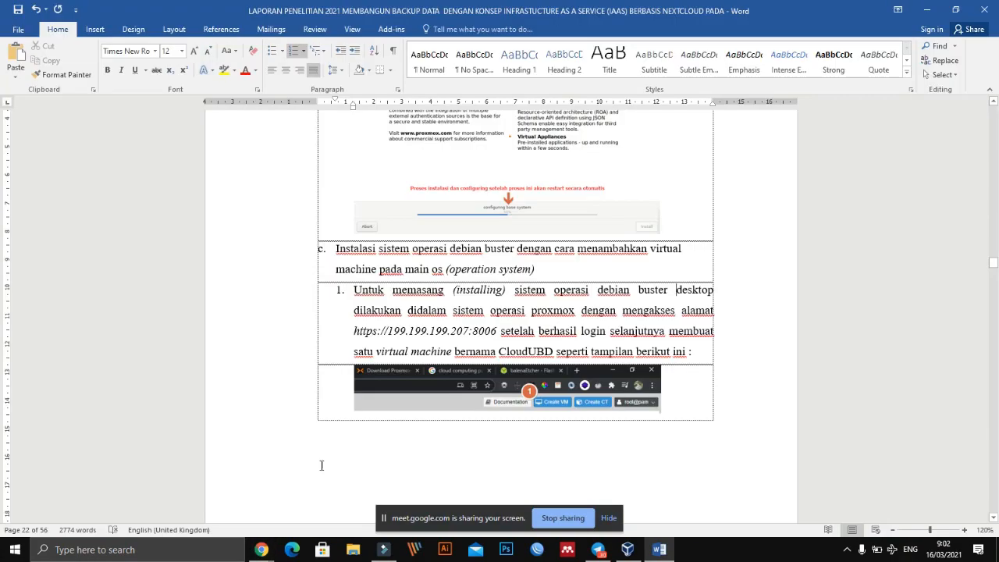
key("alt+Tab")
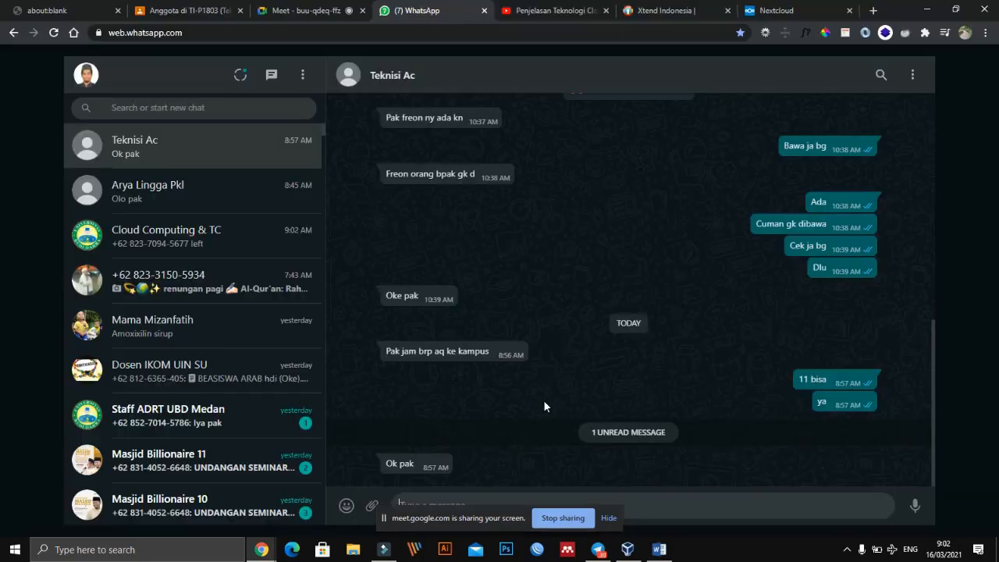
key("alt+Tab")
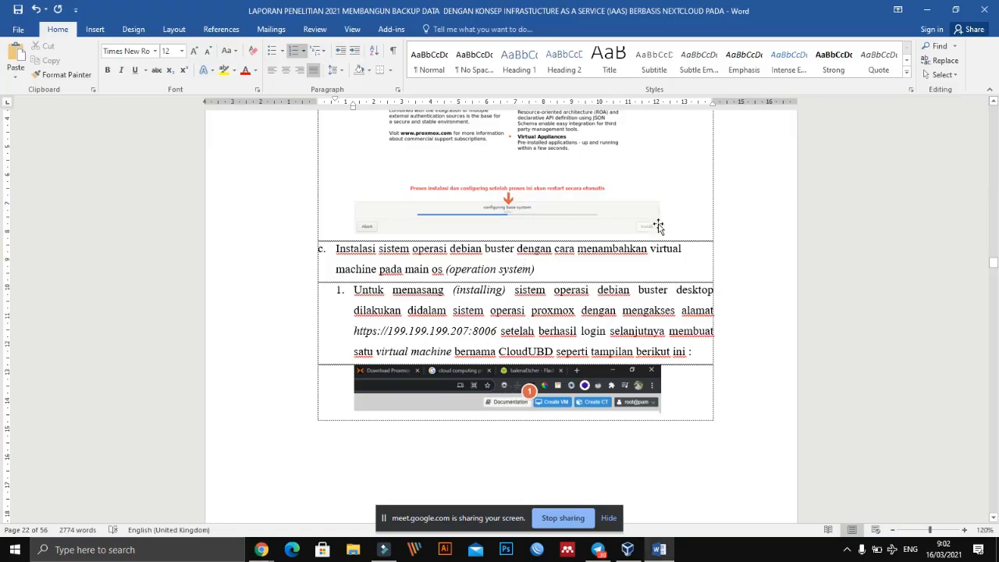
scroll(550, 290, "down", 10)
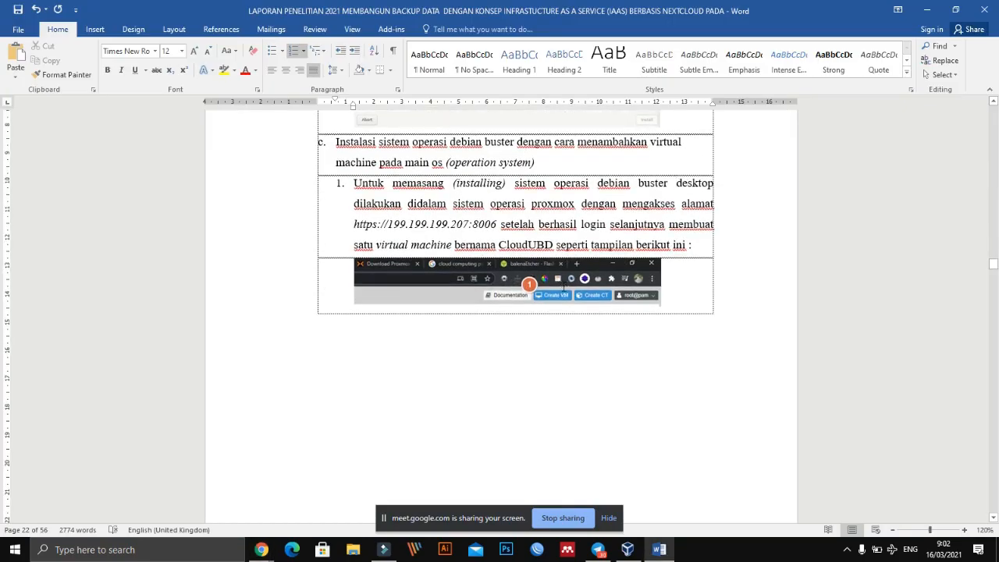
scroll(570, 281, "down", 4)
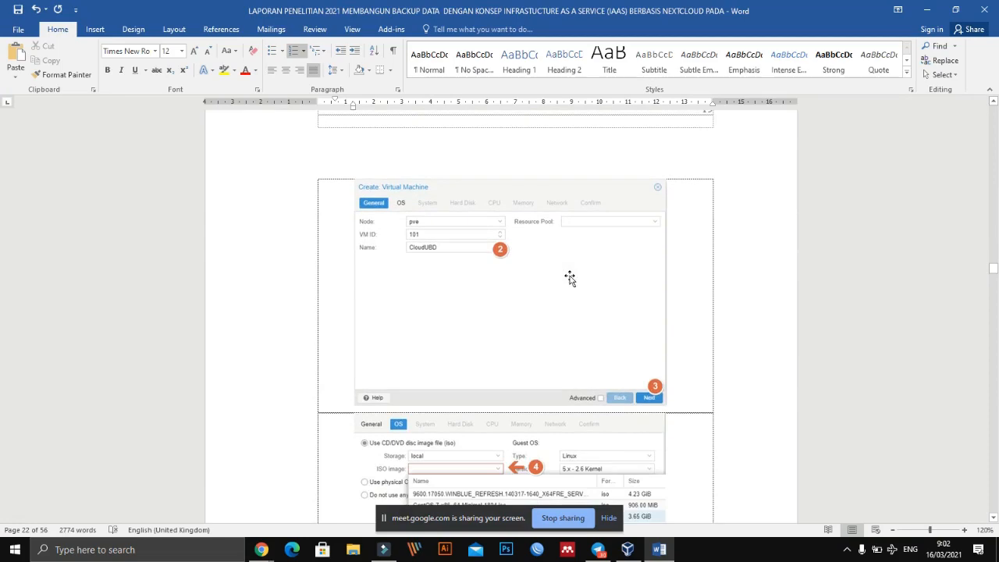
scroll(570, 278, "up", 6)
scroll(480, 353, "up", 3)
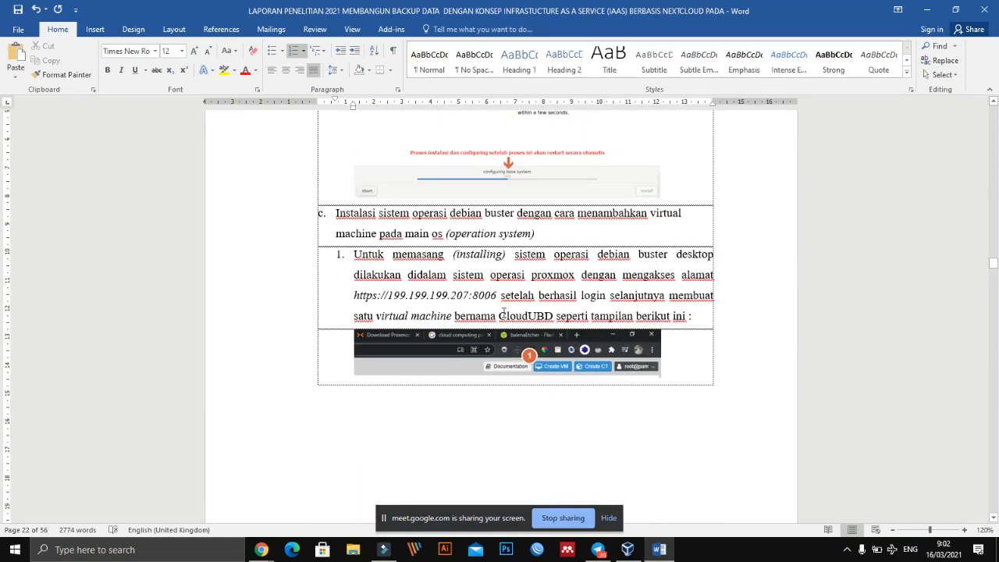
scroll(536, 368, "down", 3)
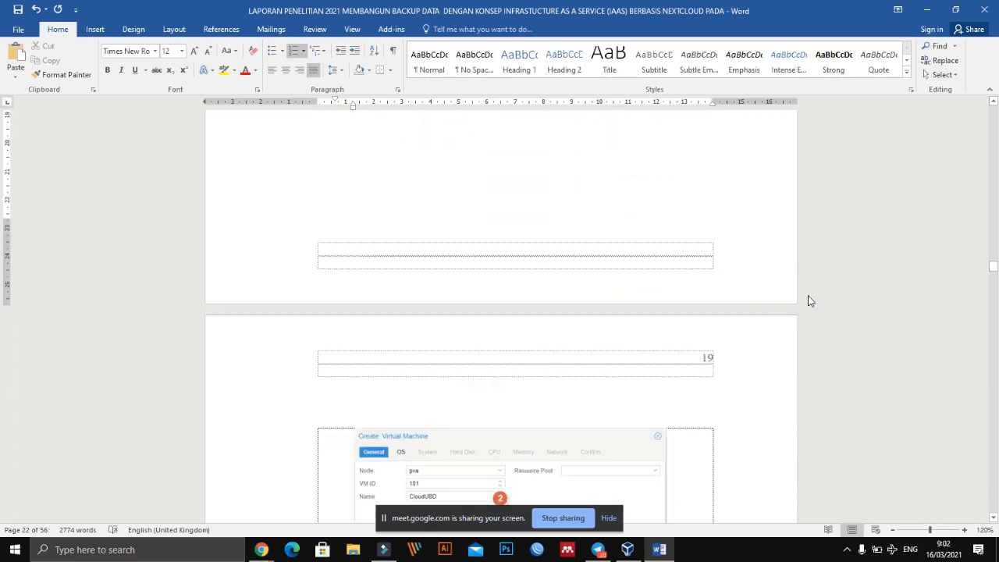
Step: Switch from Word to Chrome and open the Proxmox web interface at 199.199.199.207:8006 in a new tab
left_click(926, 9)
left_click(201, 11)
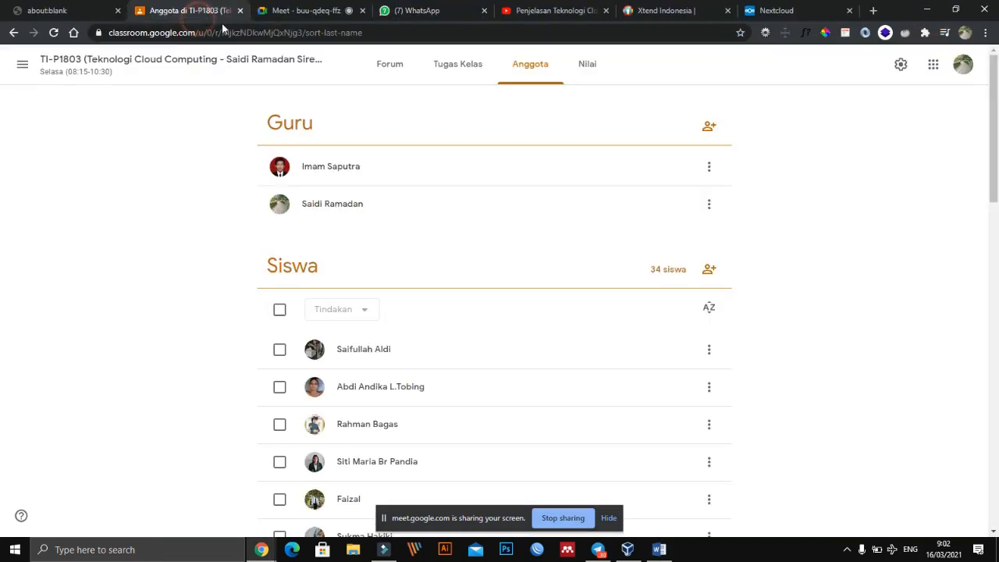
left_click(633, 551)
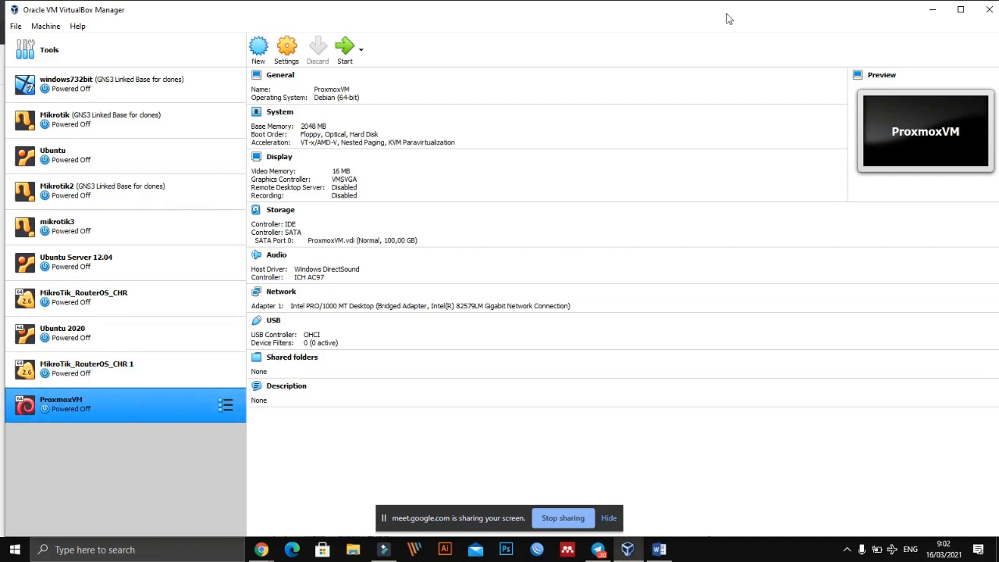
left_click(932, 10)
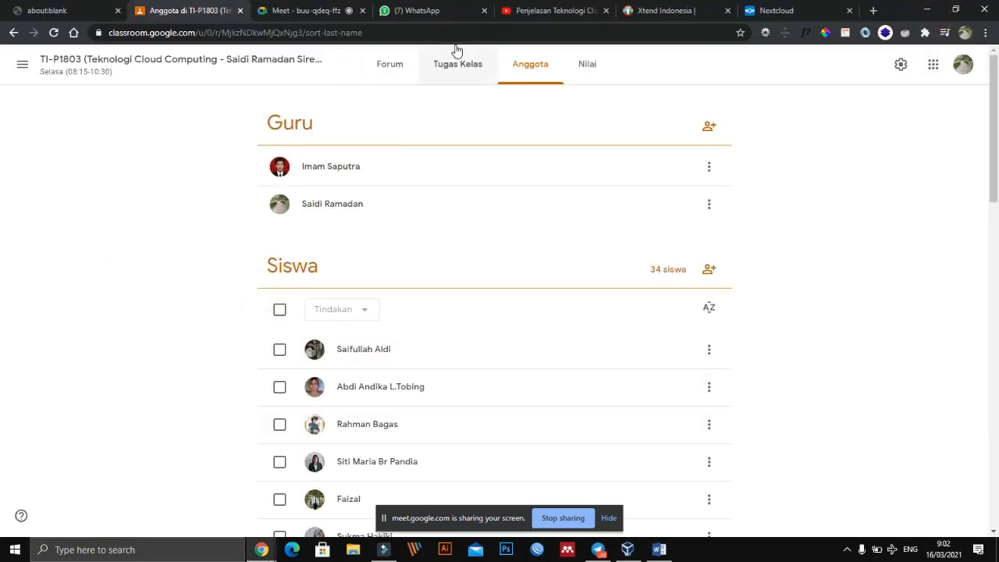
left_click(873, 10)
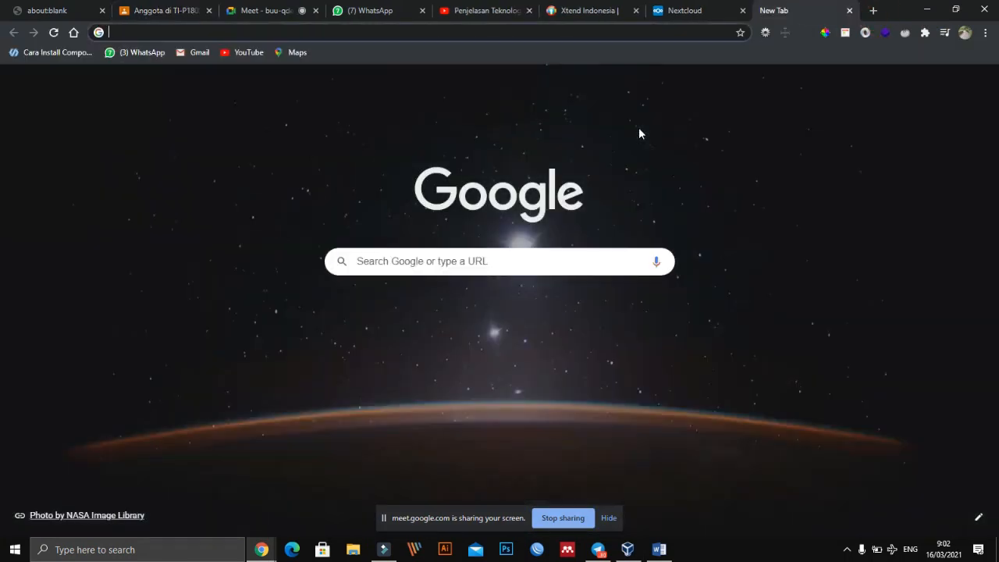
type("199.199.199.207:8006")
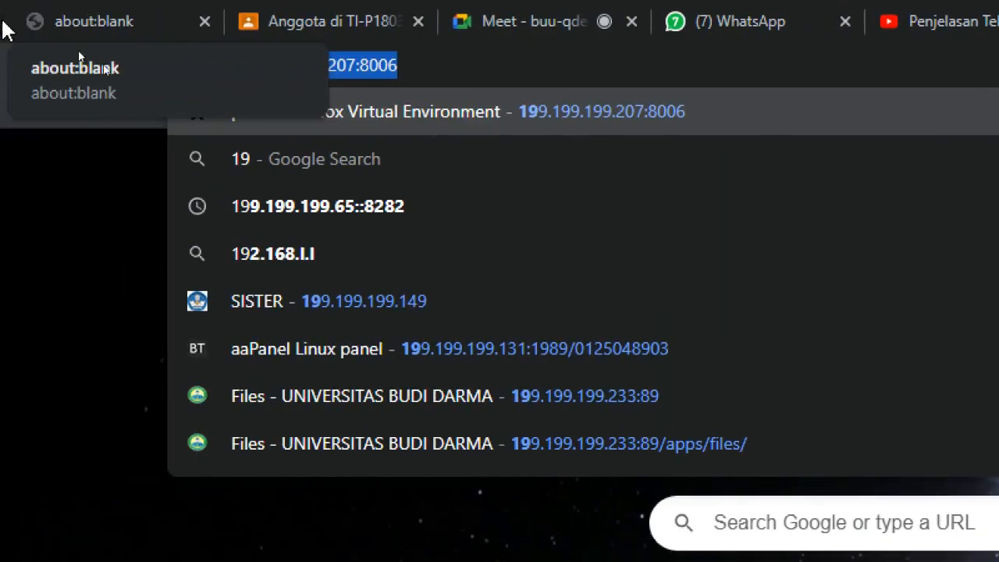
key("Return")
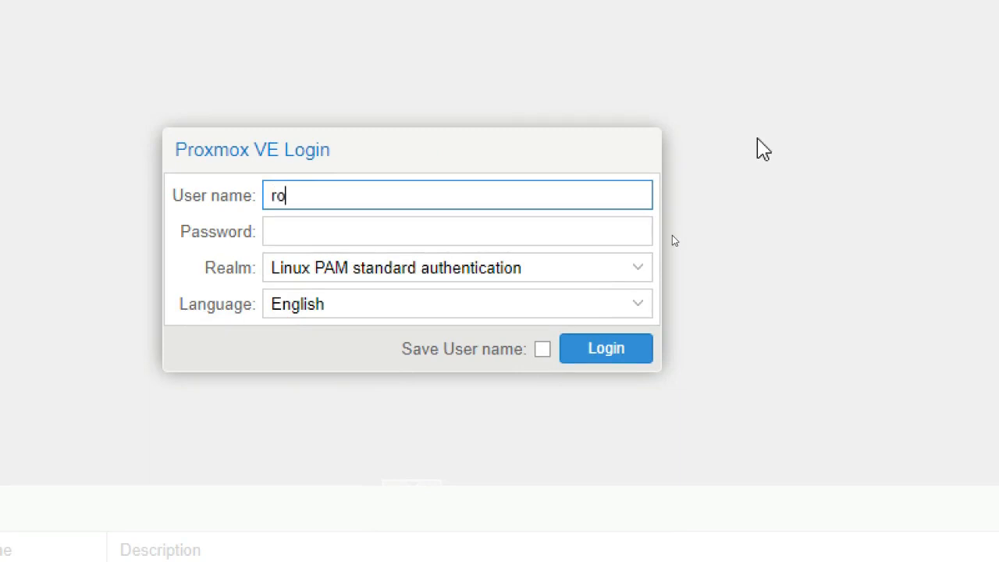
Step: Log in to Proxmox VE as root with the account password and dismiss the subscription notice
type("ot")
key("Tab")
type("p")
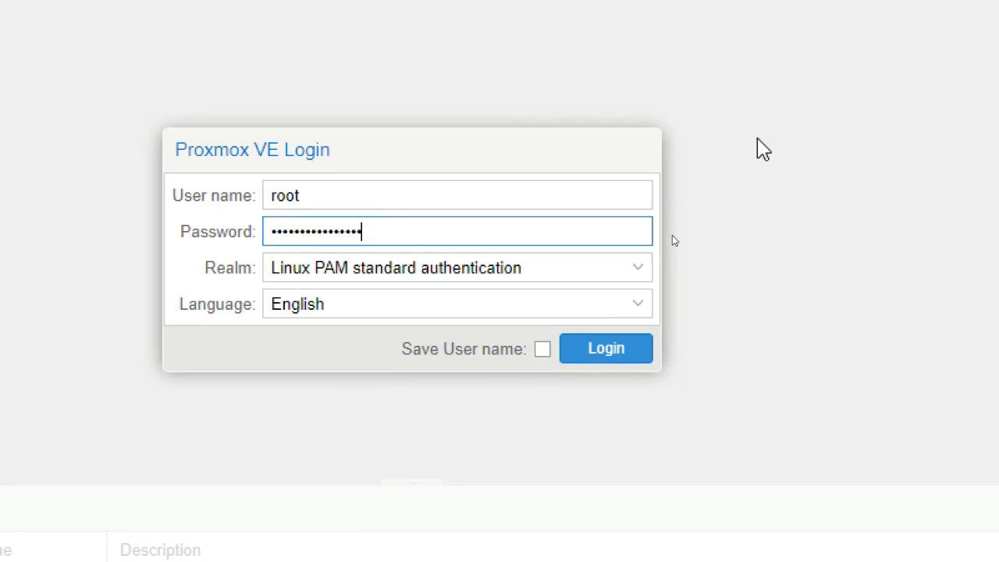
type("**")
key("Return")
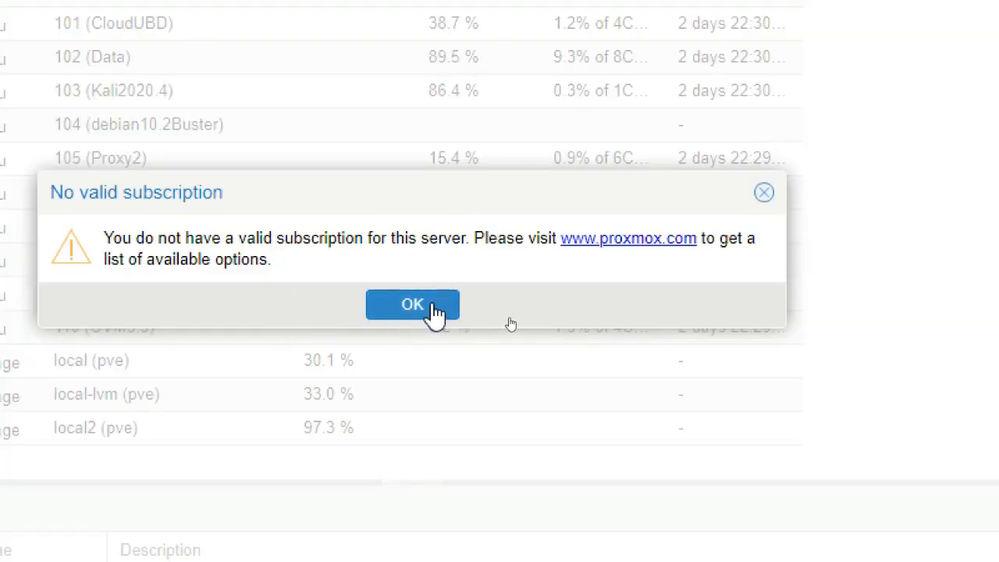
left_click(431, 308)
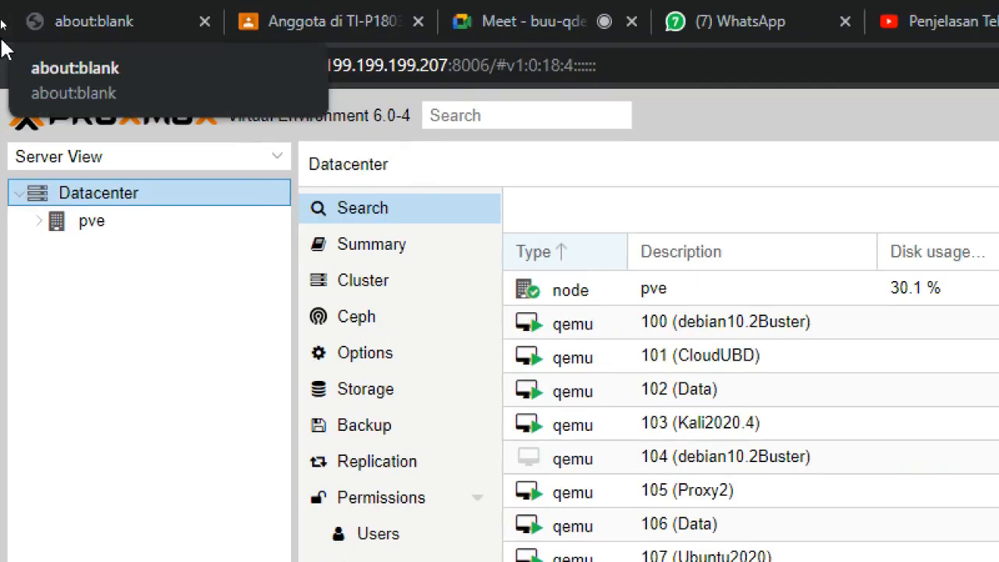
Step: Expand the pve node and show the stored content of its local2 storage
left_click(39, 222)
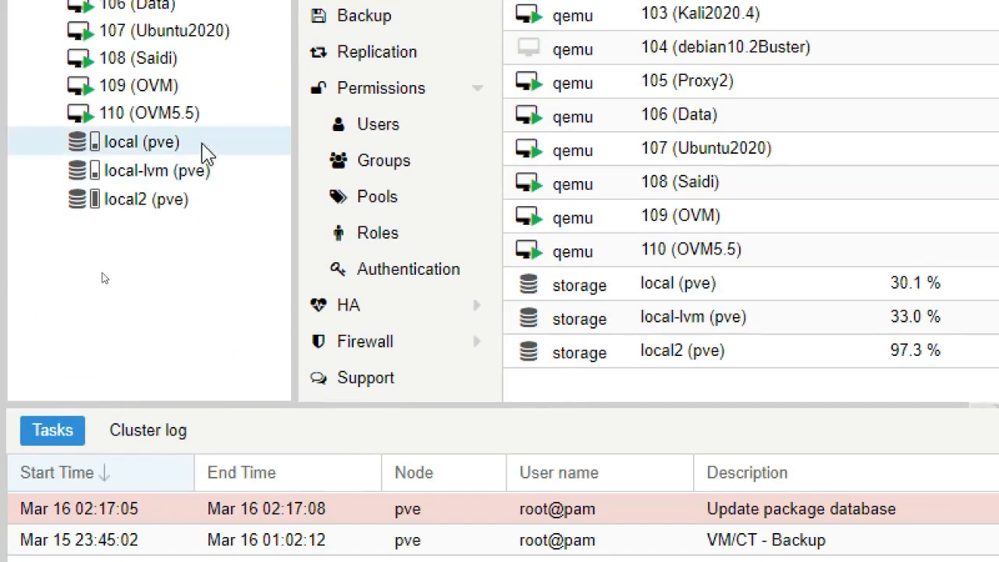
left_click(174, 197)
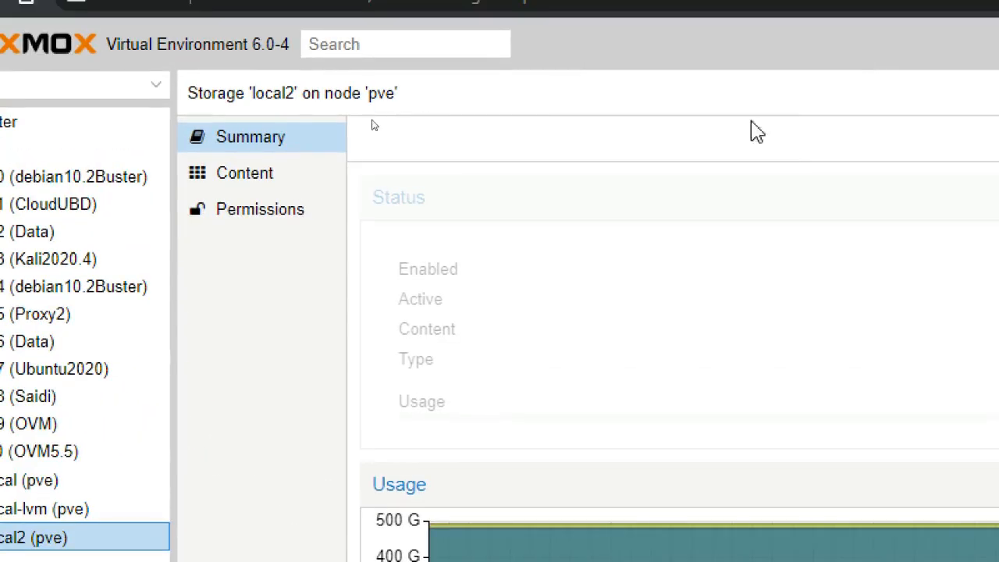
left_click(390, 78)
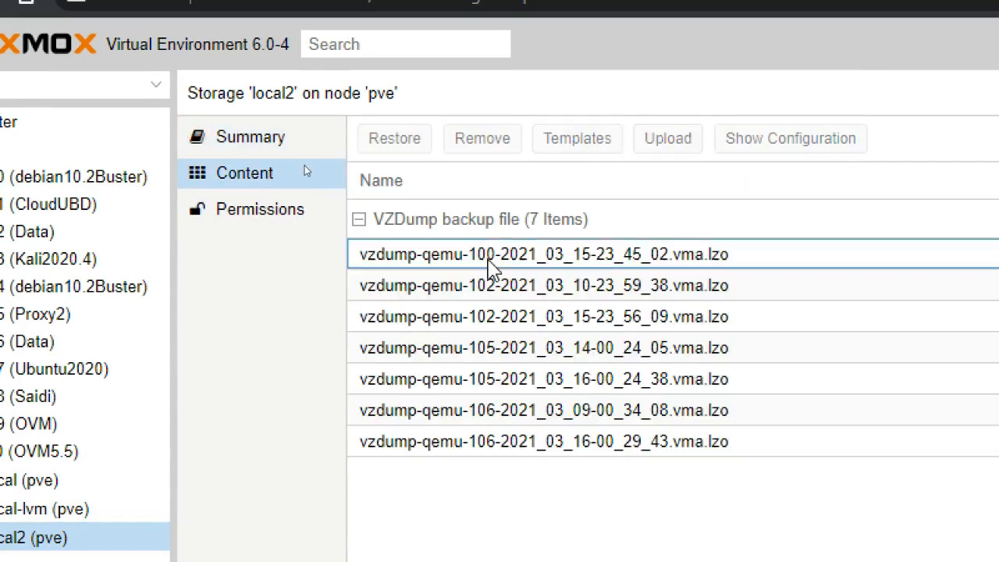
Step: Remove the backups vzdump-qemu-100-2021_03_15-23_45_02.vma.lzo and vzdump-qemu-102-2021_03_10-23_59_38.vma.lzo from the local2 storage
left_click(492, 257)
left_click(488, 141)
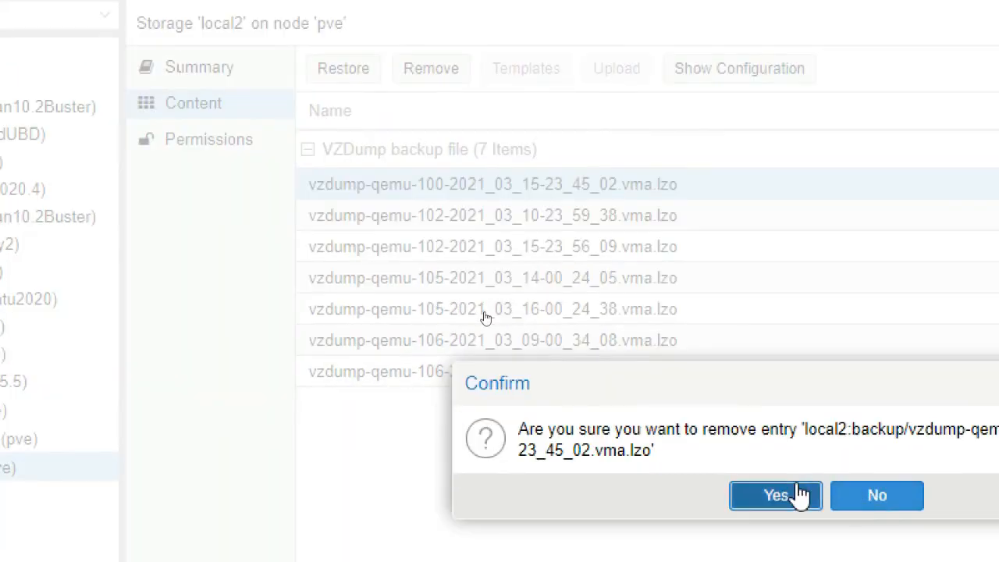
left_click(800, 493)
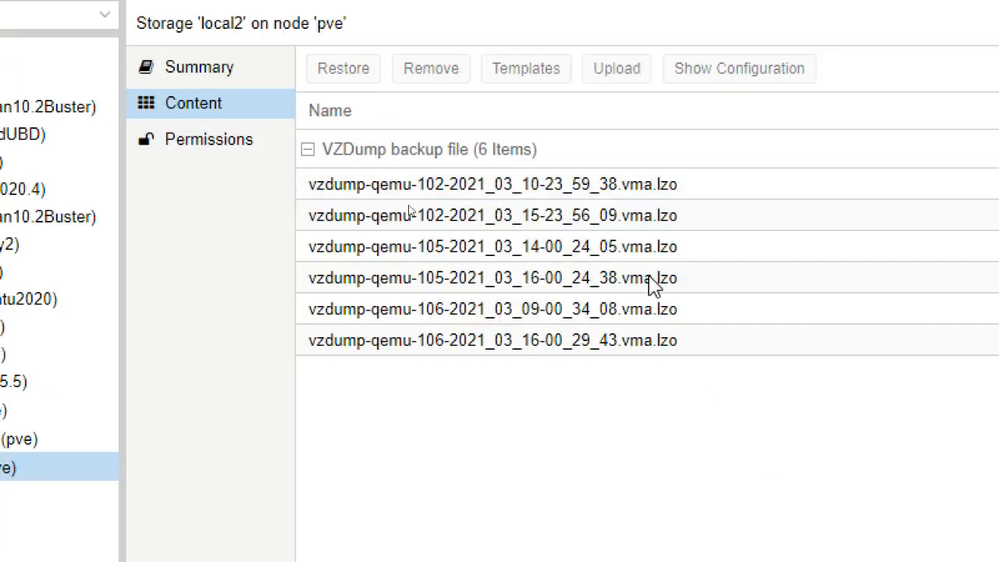
left_click(574, 186)
left_click(408, 82)
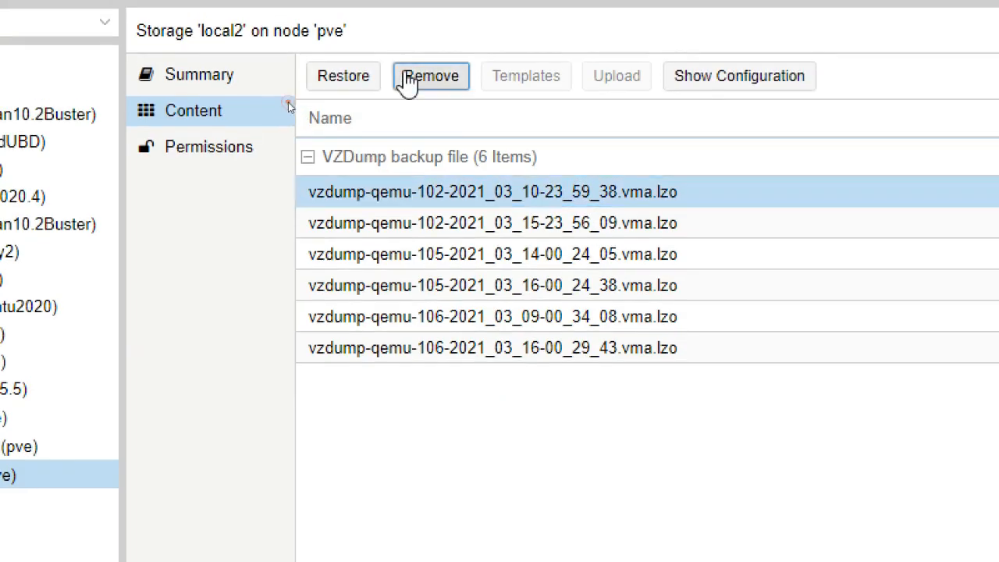
left_click(755, 556)
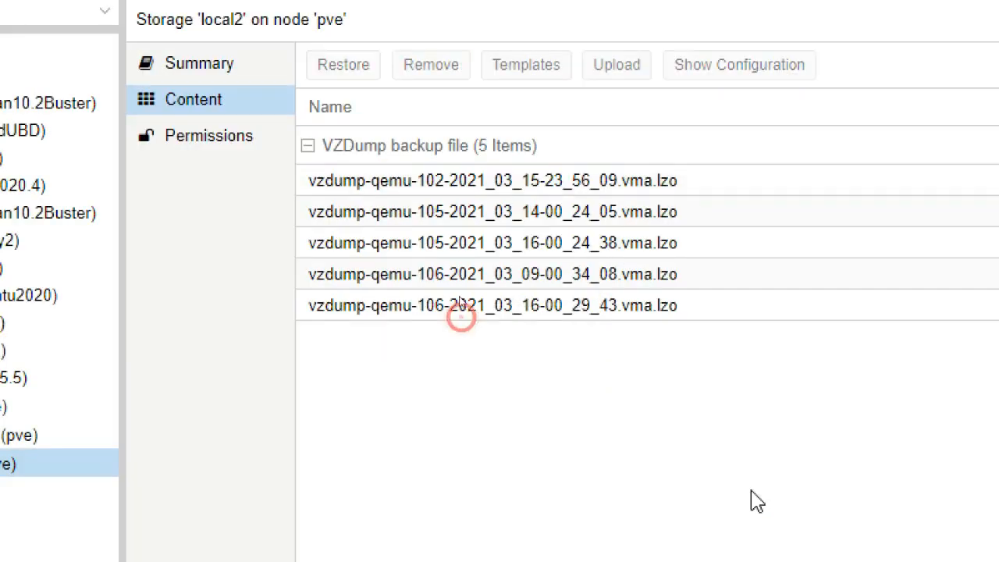
Step: Remove the backups vzdump-qemu-102-2021_03_15-23_56_09.vma.lzo and vzdump-qemu-106-2021_03_16-00_29_43.vma.lzo from the local2 storage
left_click(555, 188)
left_click(442, 66)
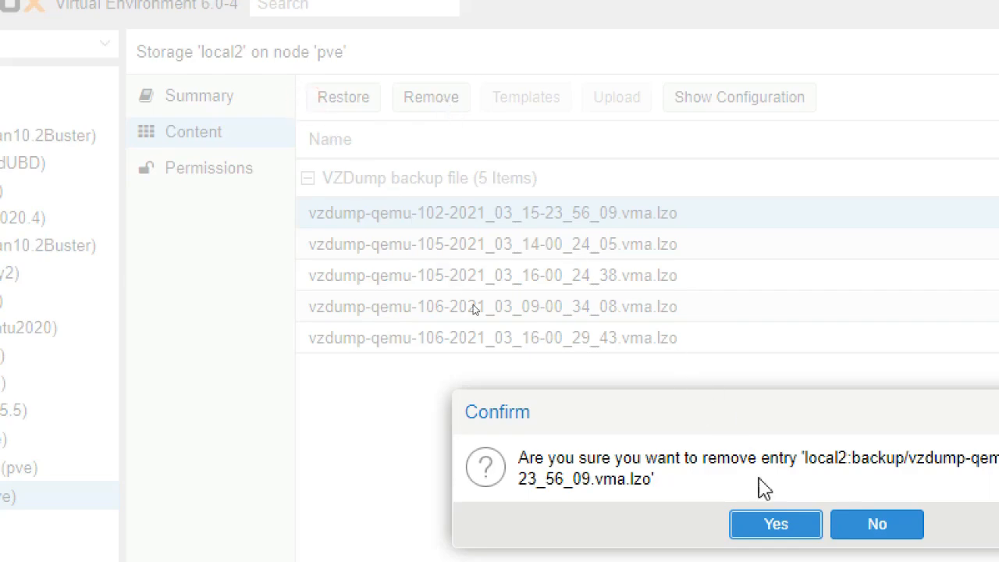
left_click(781, 522)
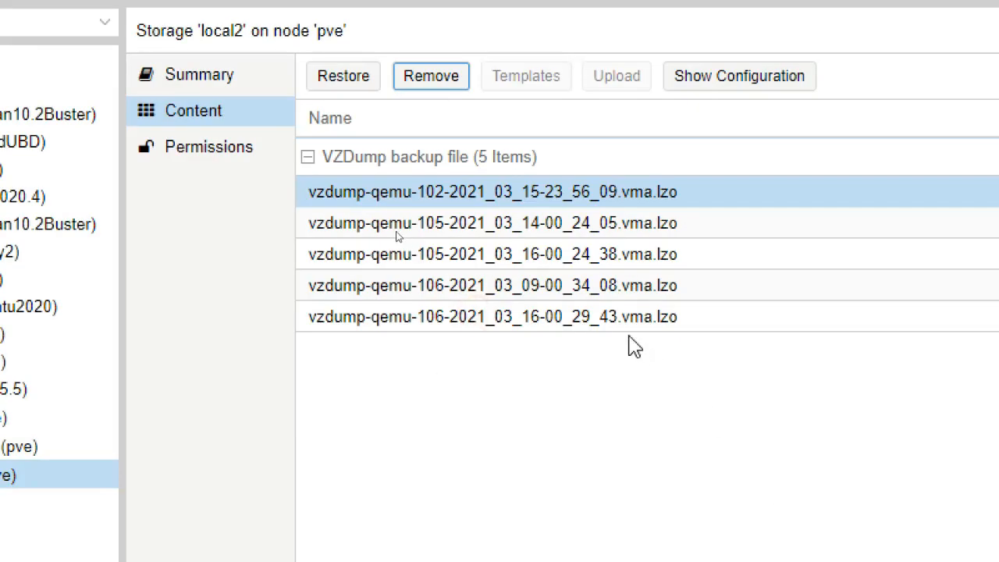
left_click(605, 322)
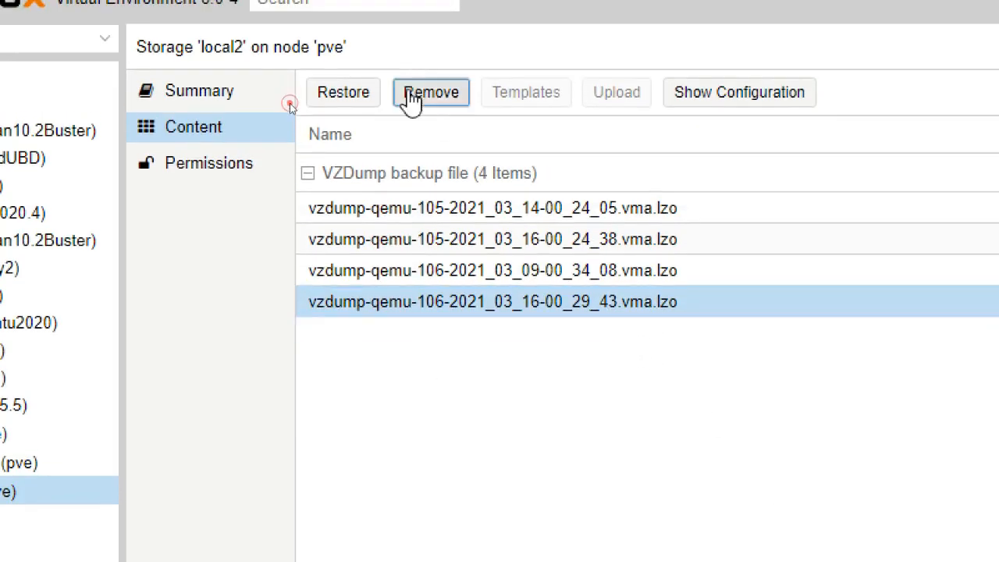
left_click(411, 98)
left_click(783, 402)
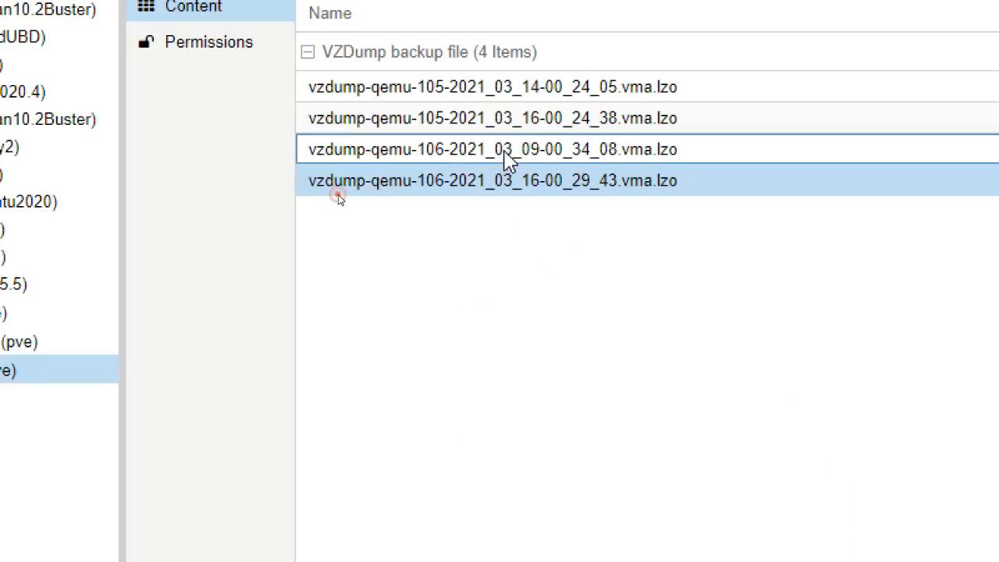
Step: Remove the backups vzdump-qemu-106-2021_03_09-00_34_08.vma.lzo and vzdump-qemu-105-2021_03_16-00_24_38.vma.lzo from the local2 storage
left_click(508, 156)
left_click(430, 109)
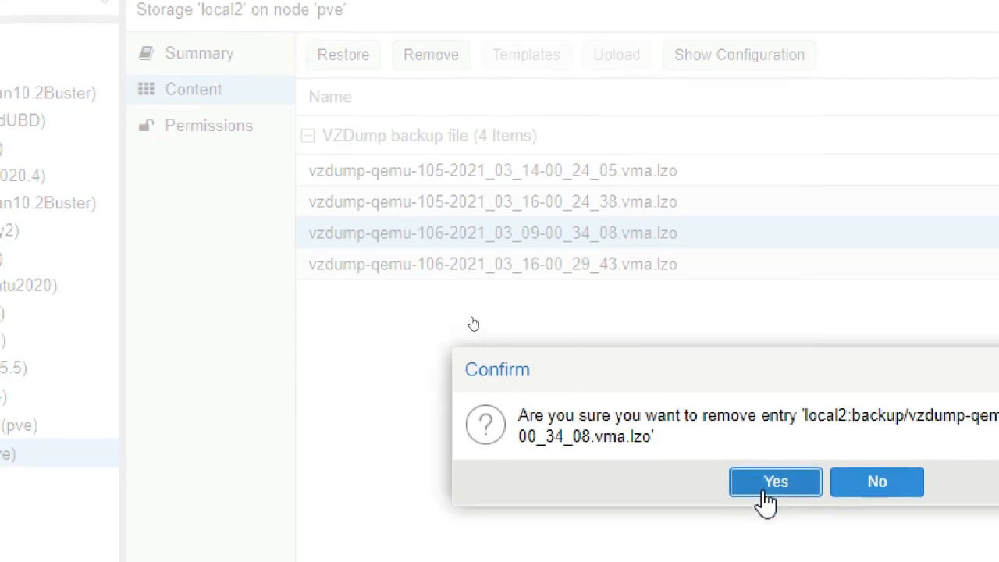
left_click(769, 539)
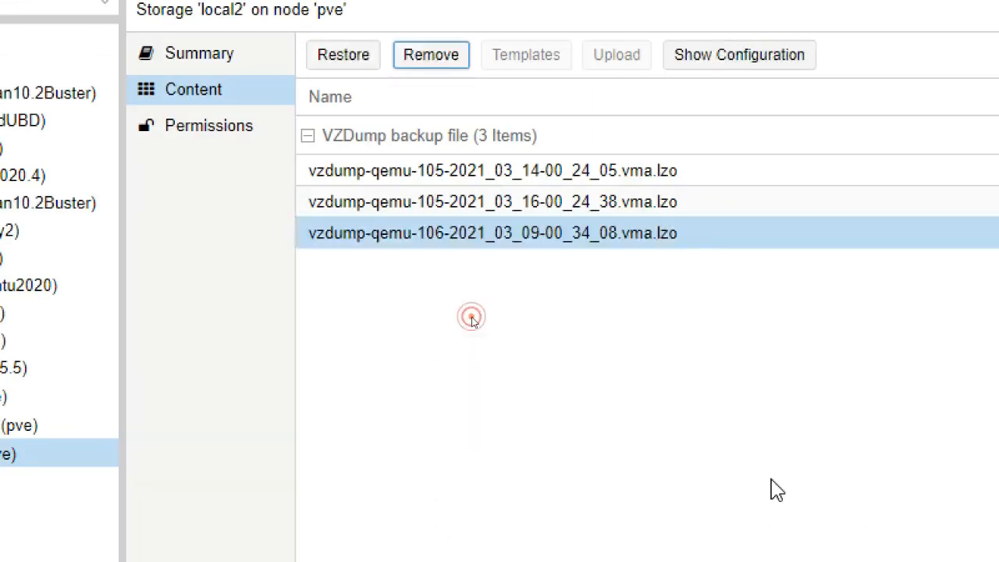
left_click(544, 204)
left_click(447, 78)
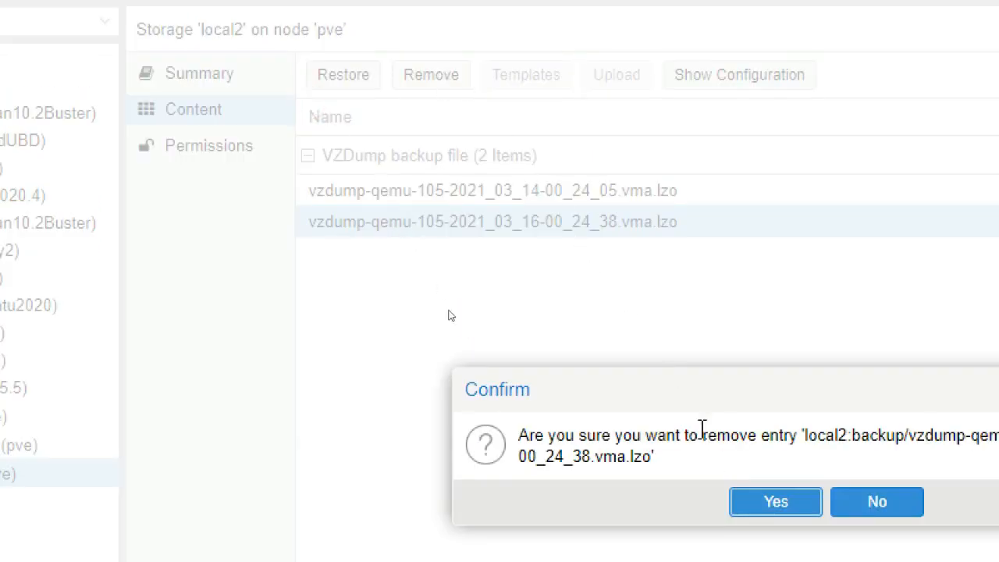
left_click(773, 501)
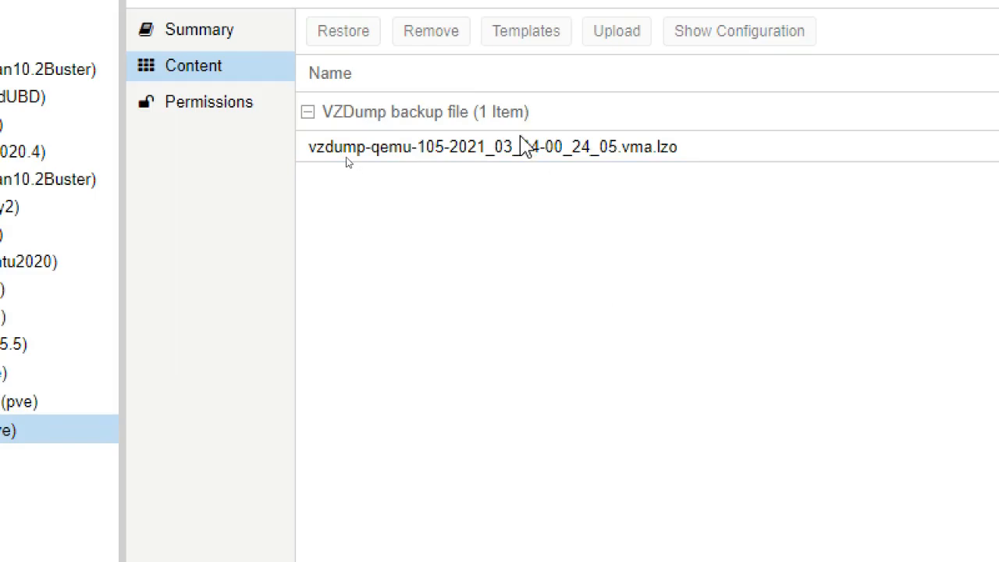
Step: Remove the backup vzdump-qemu-105-2021_03_14-00_24_05.vma.lzo from the local2 storage
left_click(519, 147)
left_click(434, 35)
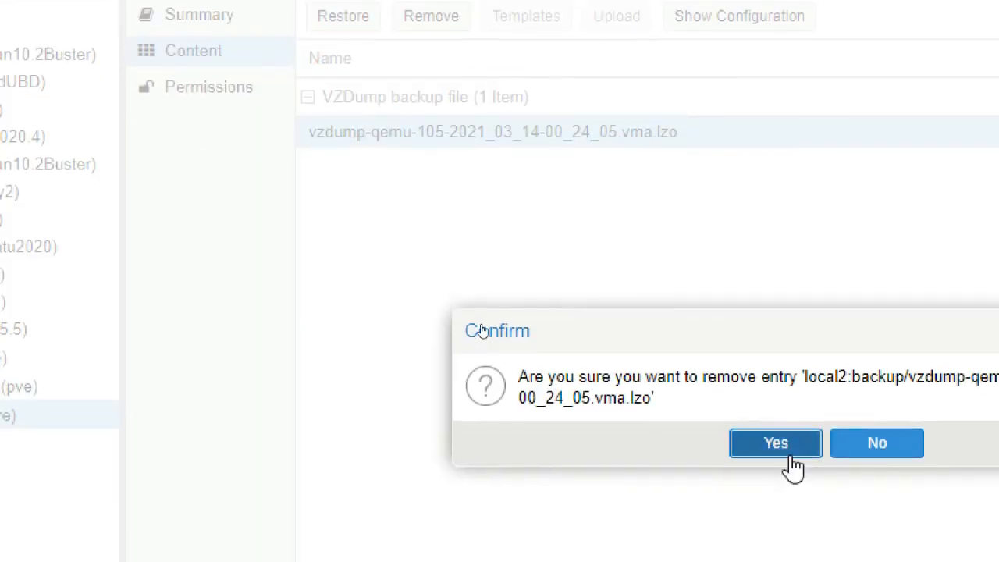
left_click(780, 503)
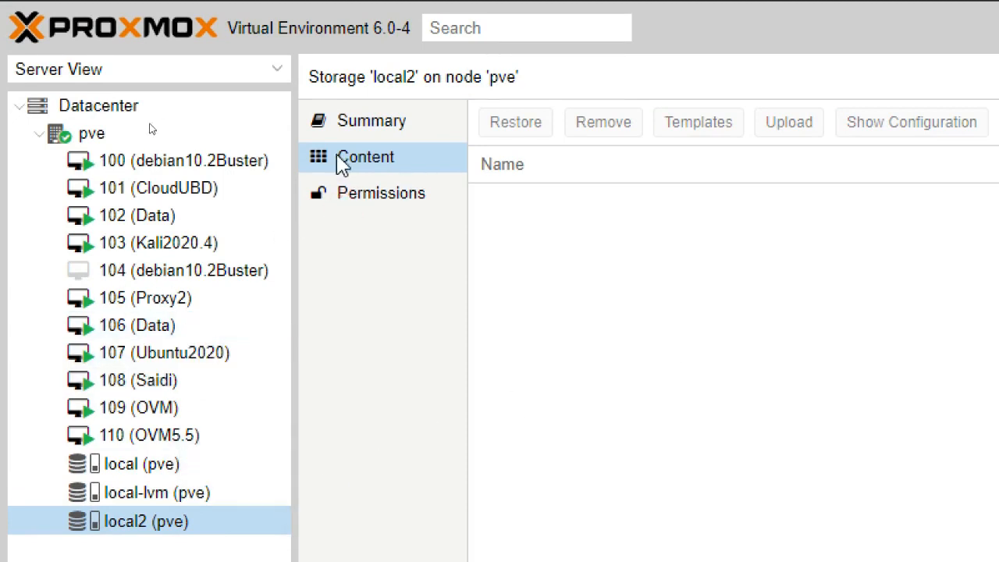
Step: Show the pve node's overview and the ISO images stored in its local storage
left_click(116, 139)
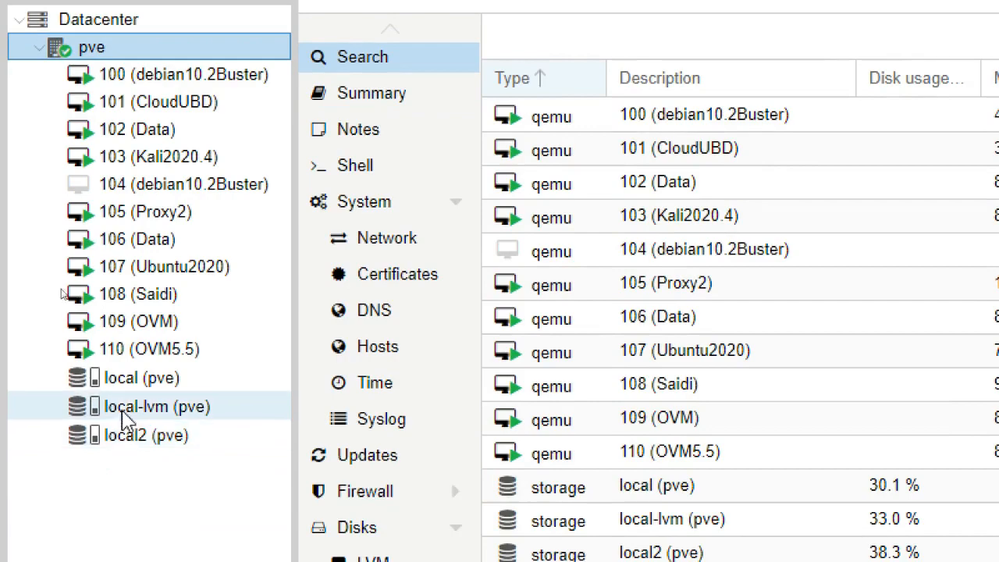
left_click(123, 390)
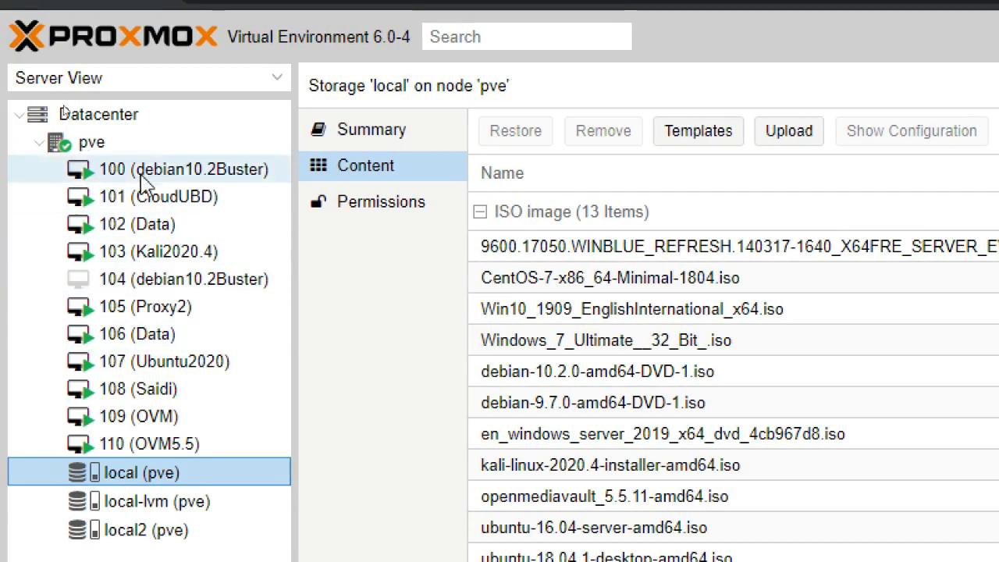
left_click(43, 146)
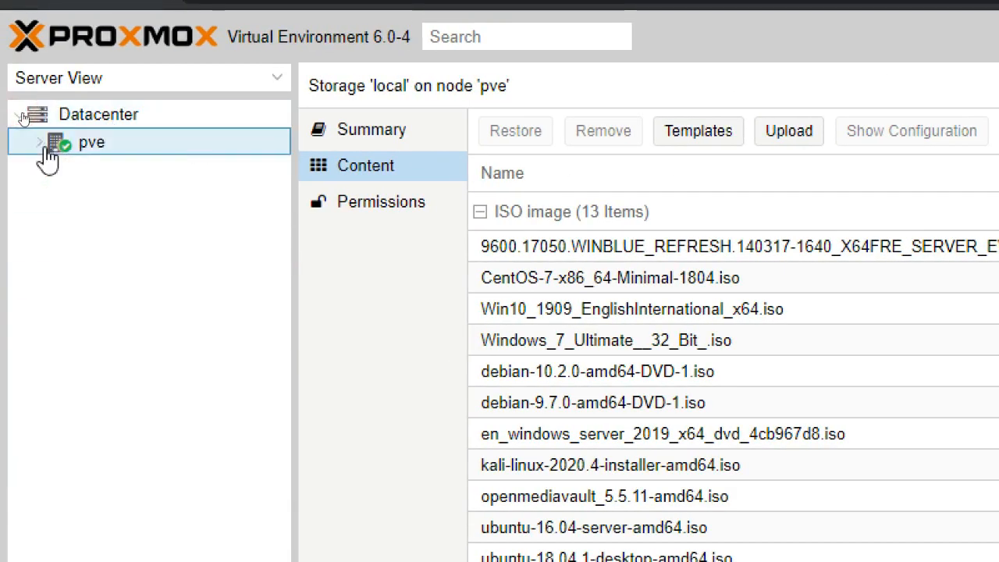
left_click(46, 149)
left_click(185, 482)
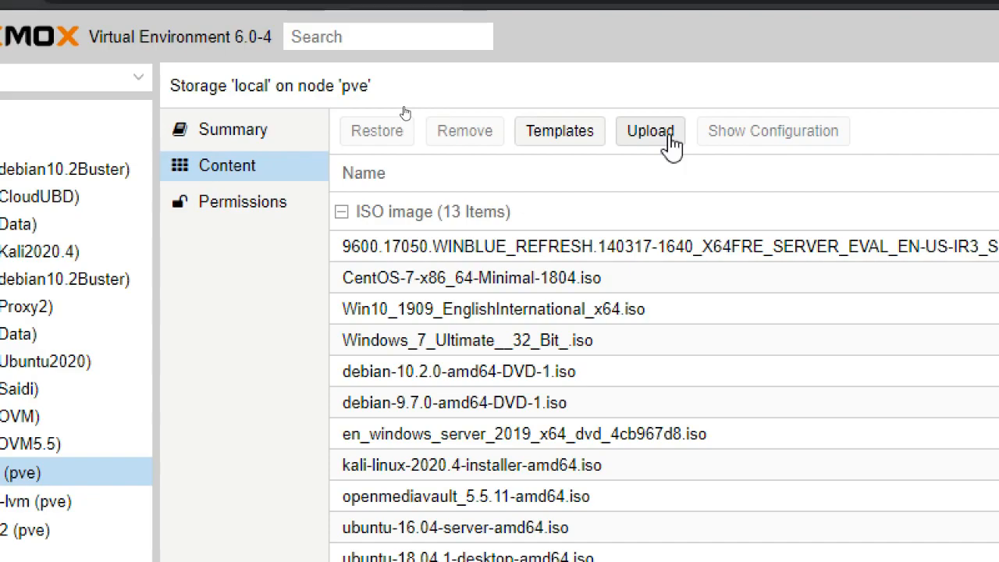
Step: Start an ISO image upload to the local storage and browse to the Downloads folder for the file
left_click(650, 132)
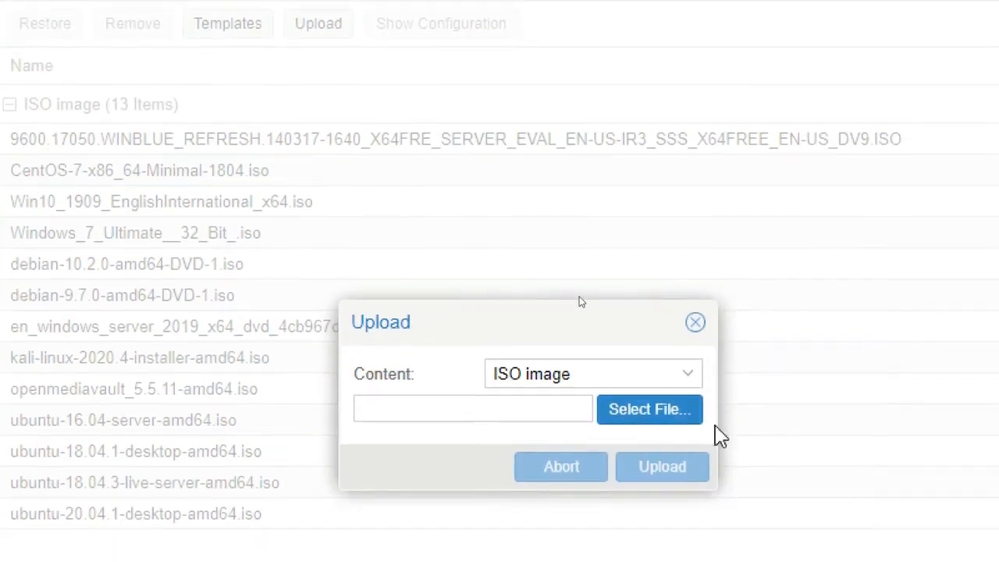
left_click(681, 406)
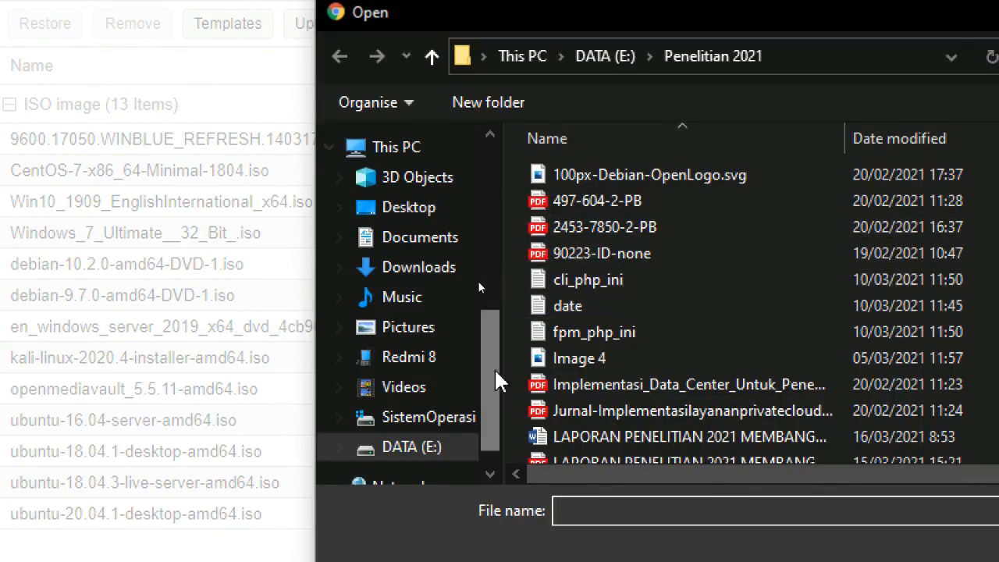
left_click_drag(484, 321, 484, 191)
left_click(446, 209)
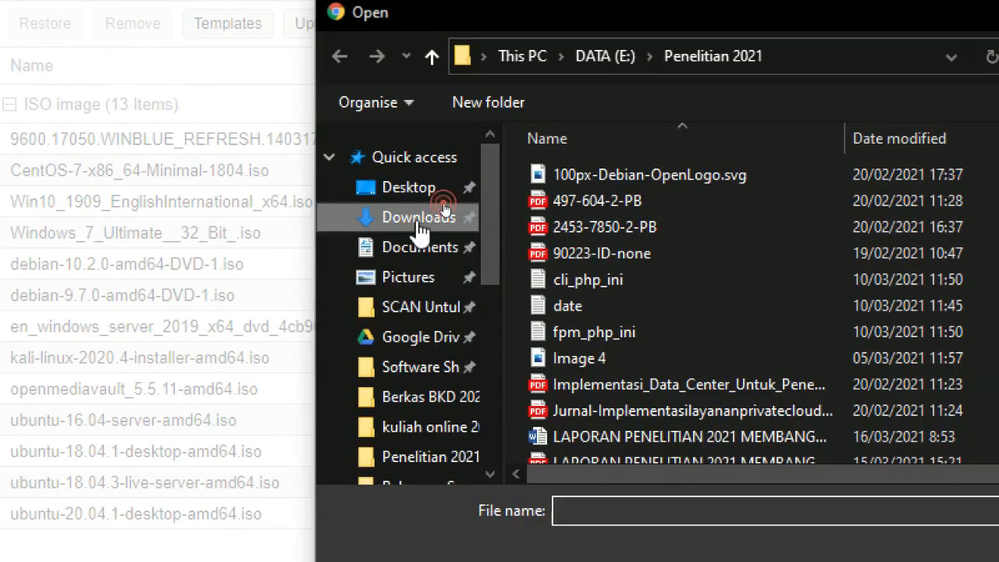
Step: Locate and select the proxmox-ve_6.3-1 image among the downloaded files
left_click(608, 246)
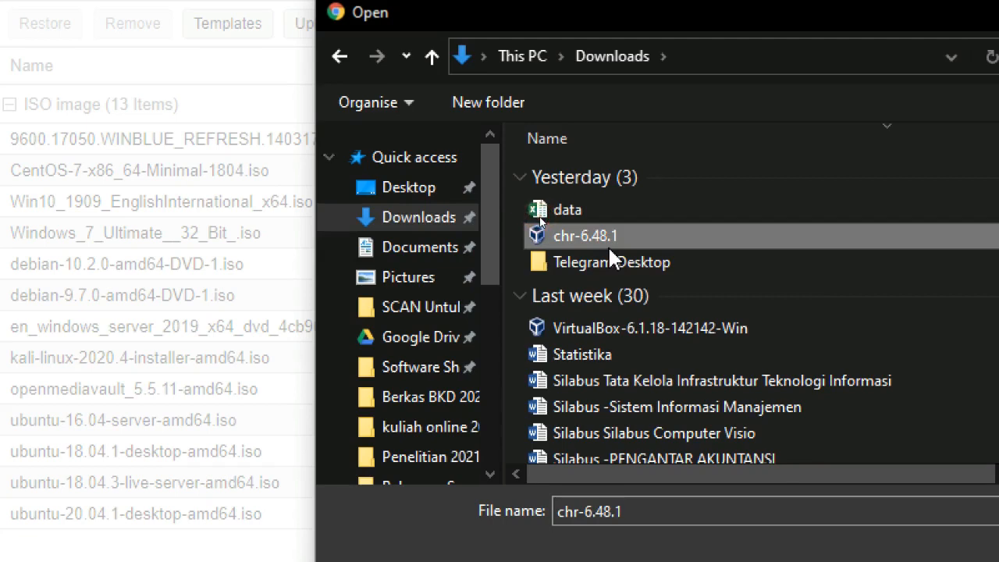
key("p")
key("Down")
key("Down")
key("Down")
key("Down")
key("Down")
key("Down")
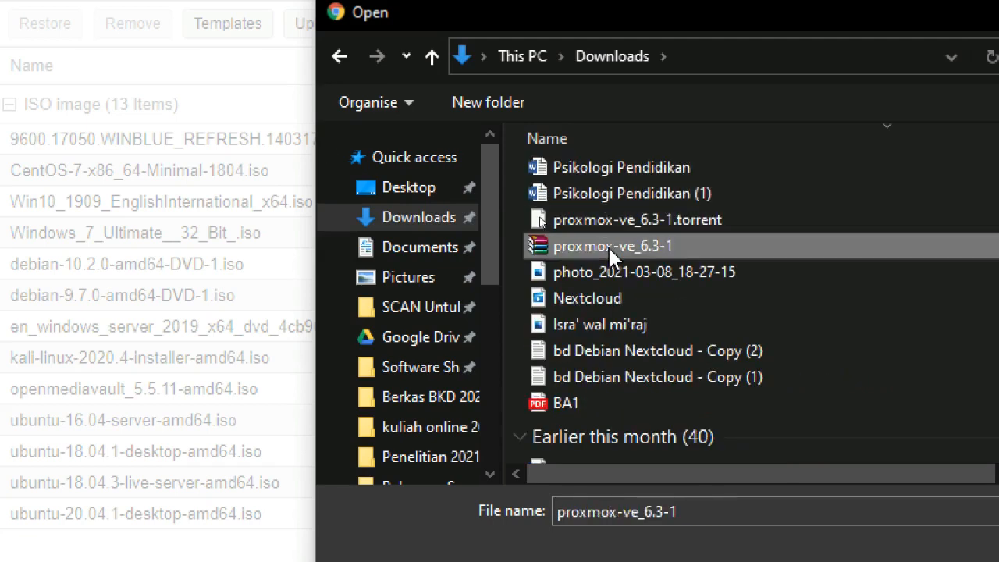
key("Up")
key("Up")
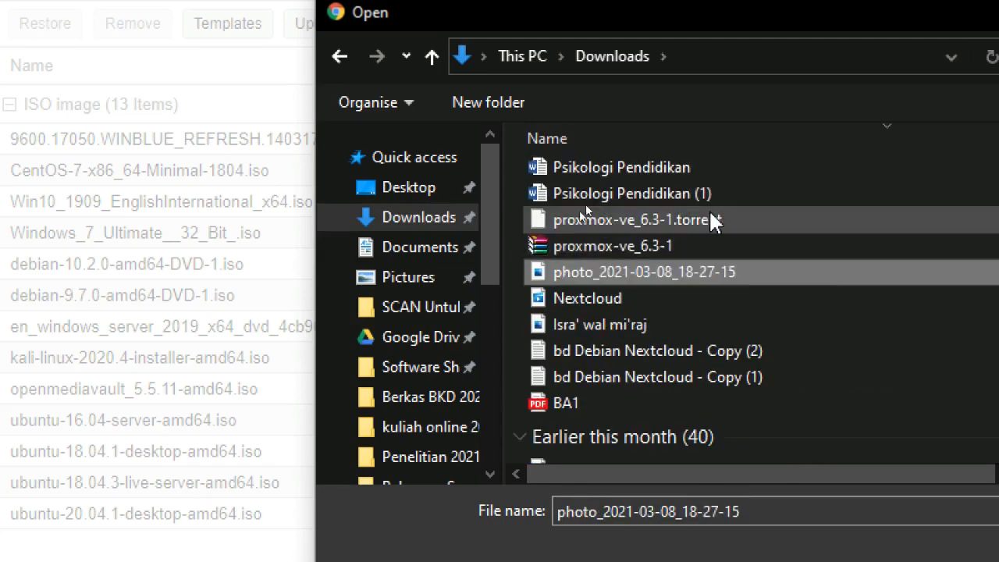
left_click(655, 251)
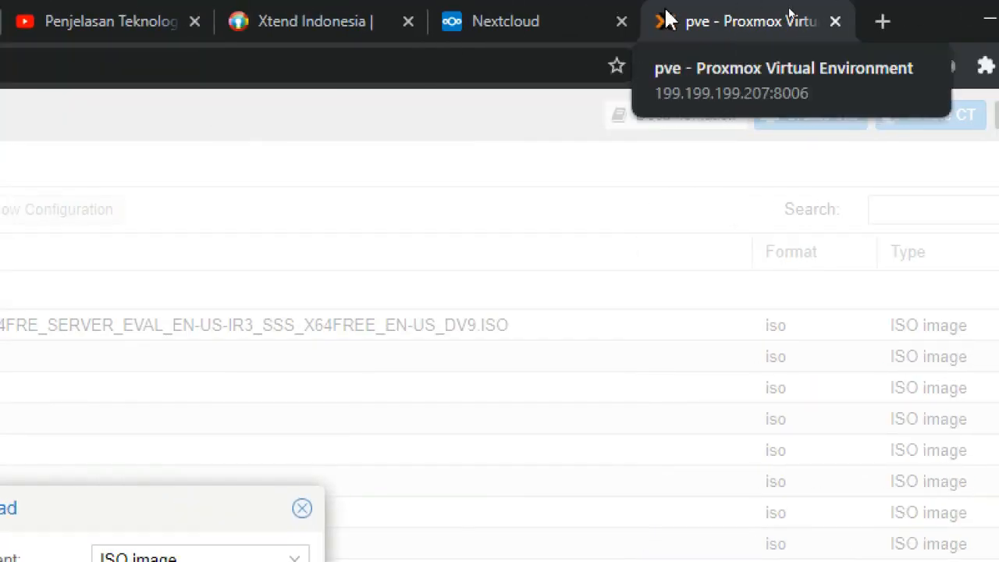
Step: Open google.com in a new browser tab and search for "download debian buster"
left_click(867, 21)
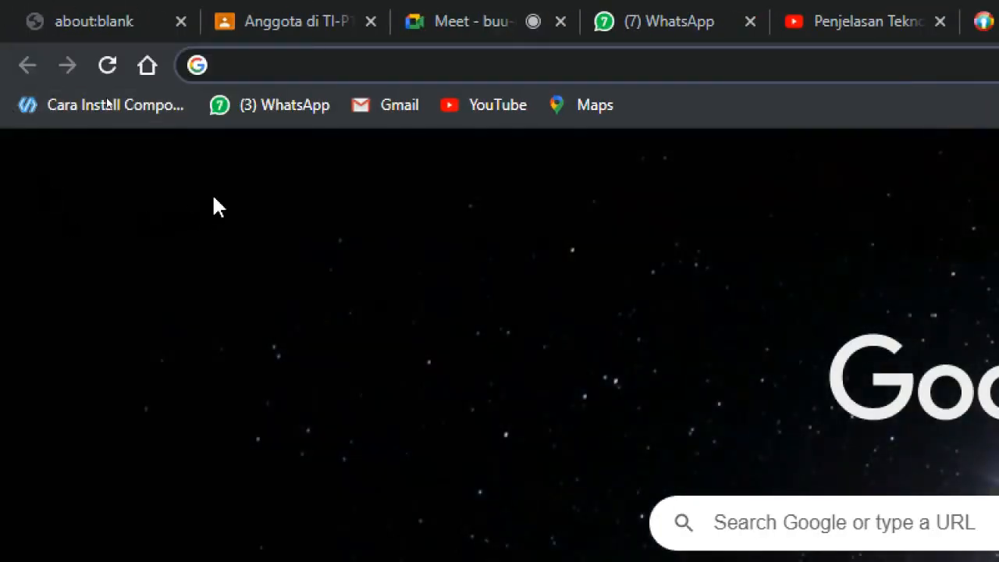
type("google.com")
key("Return")
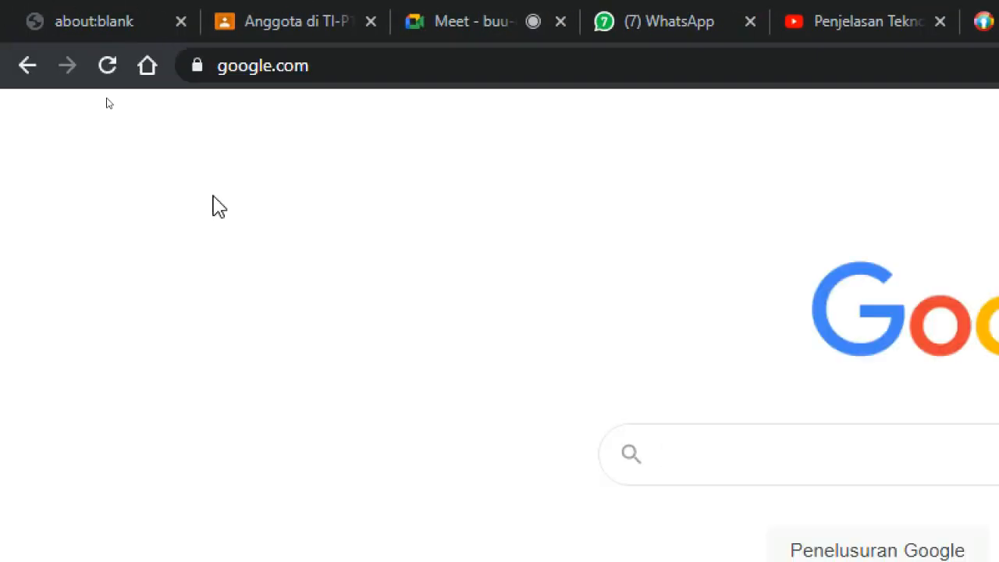
type("download e")
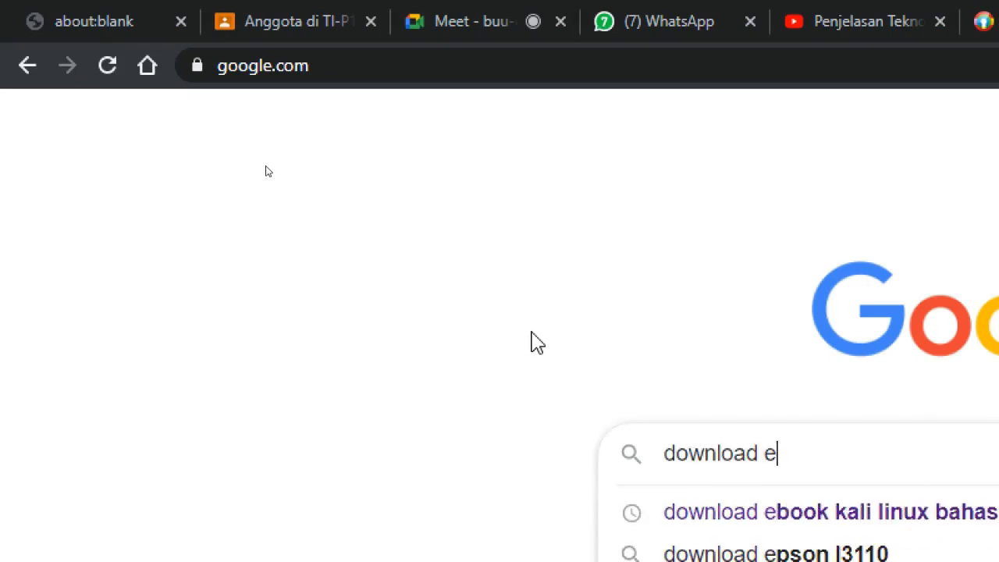
key("BackSpace")
type("de")
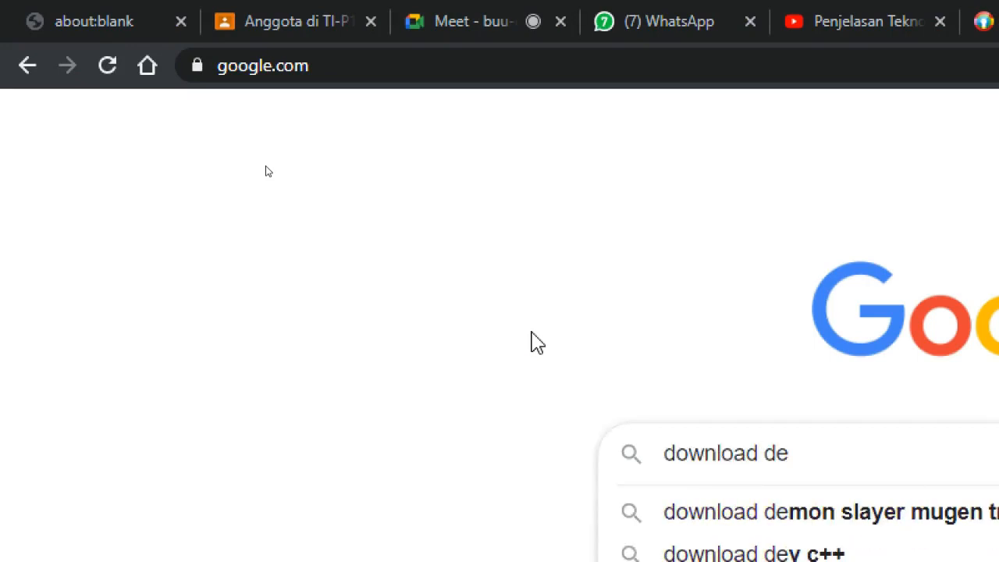
type("bian buster")
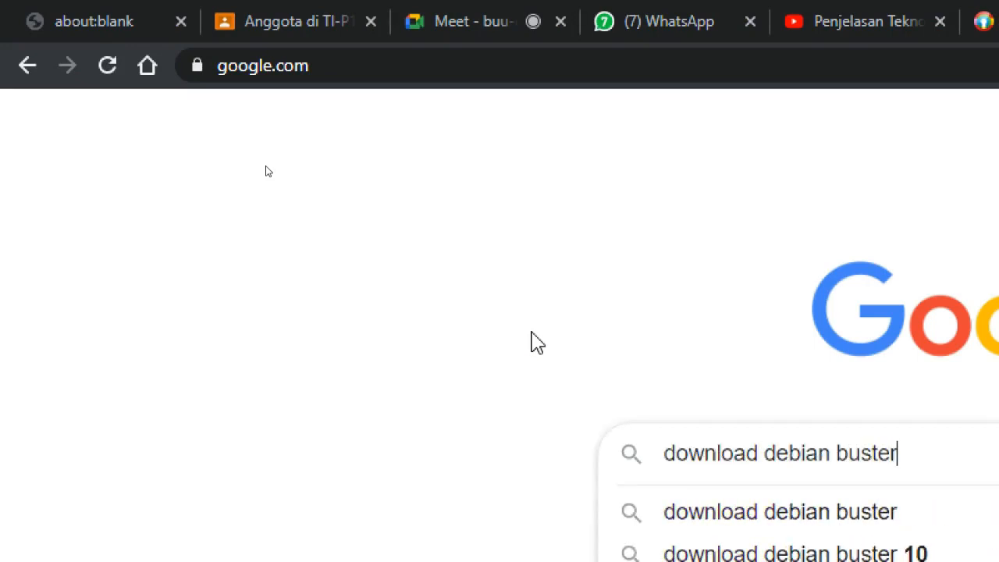
key("Return")
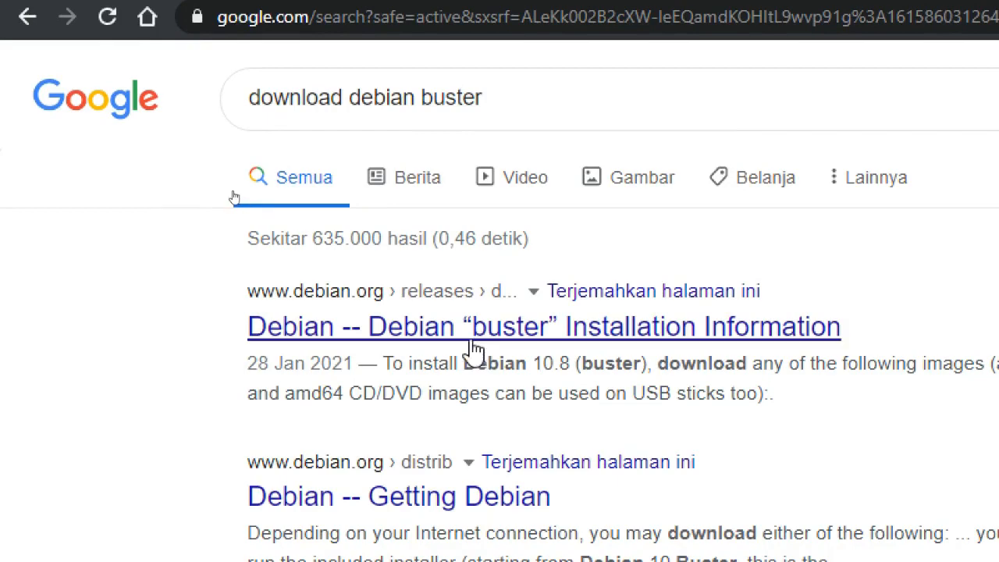
Step: Open the Debian "buster" Installation Information result and examine the available installation images
left_click(461, 337)
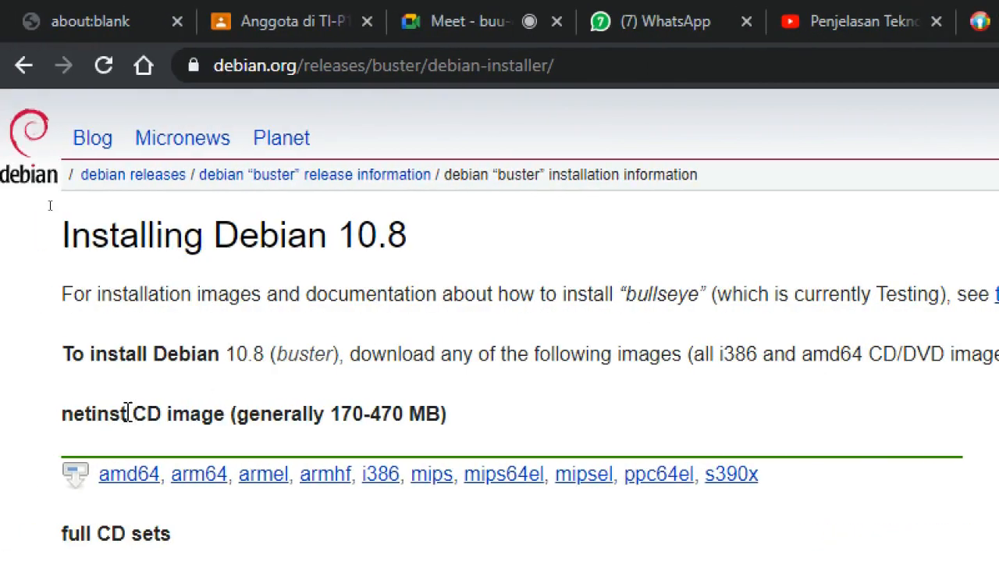
scroll(277, 446, "down", 2)
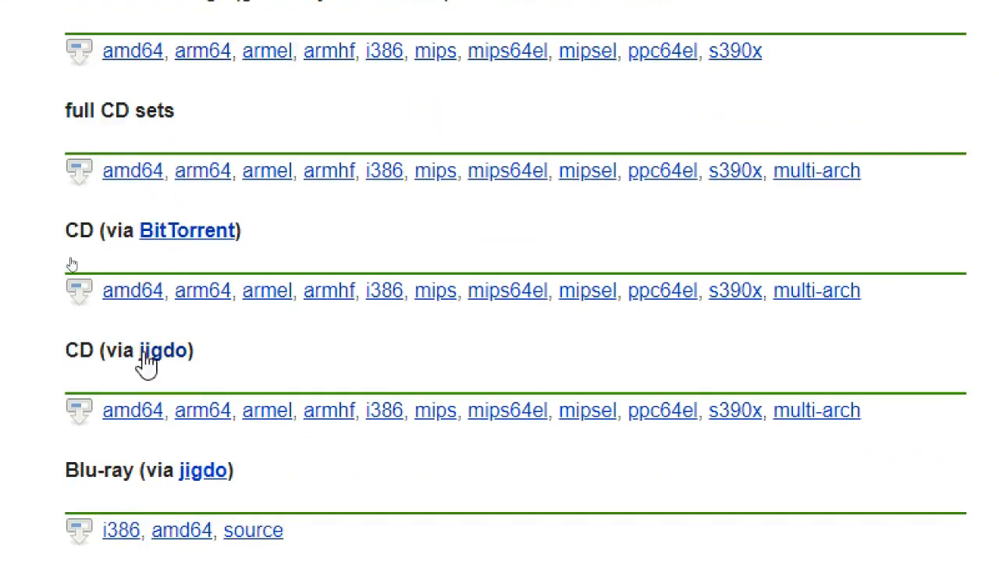
scroll(164, 499, "down", 2)
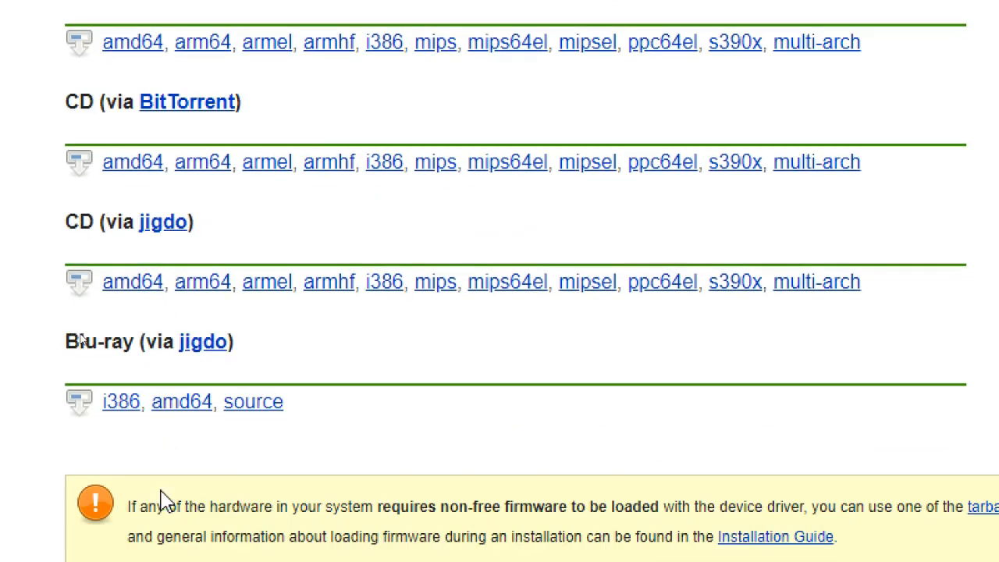
scroll(161, 499, "up", 4)
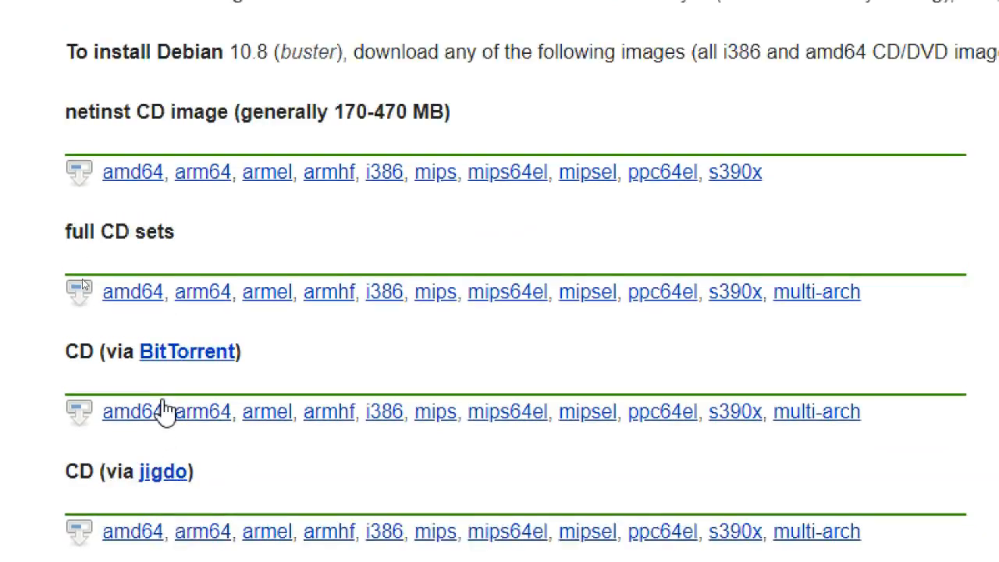
Step: Start downloading the amd64 netinst CD image of Debian 10.8, and cancel that download
left_click(138, 185)
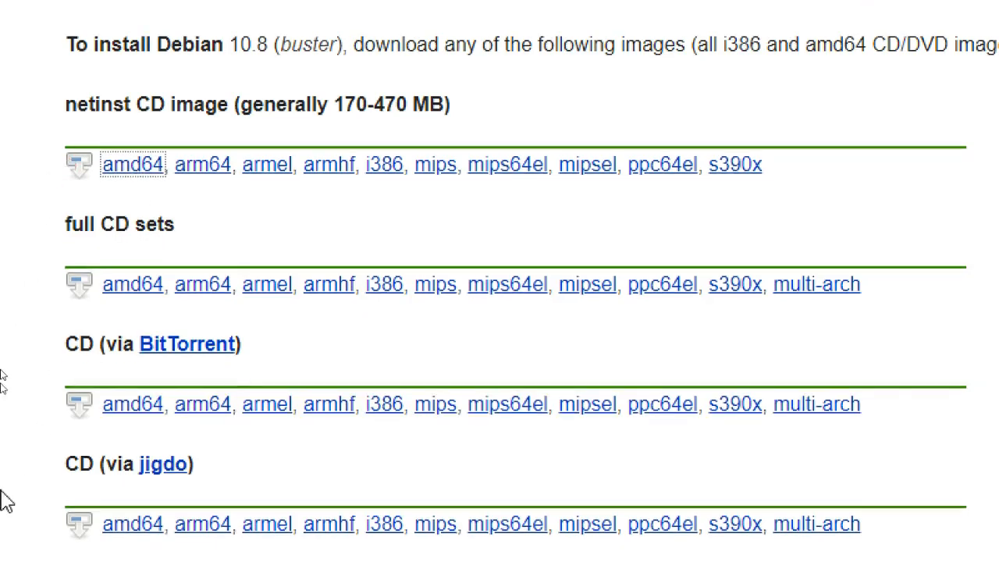
scroll(10, 507, "down", 6)
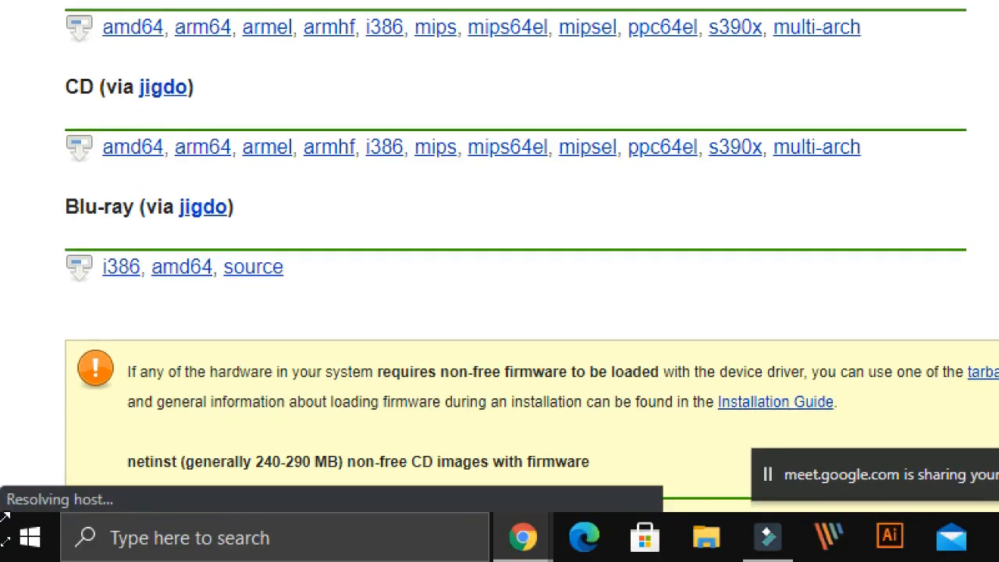
scroll(489, 364, "down", 5)
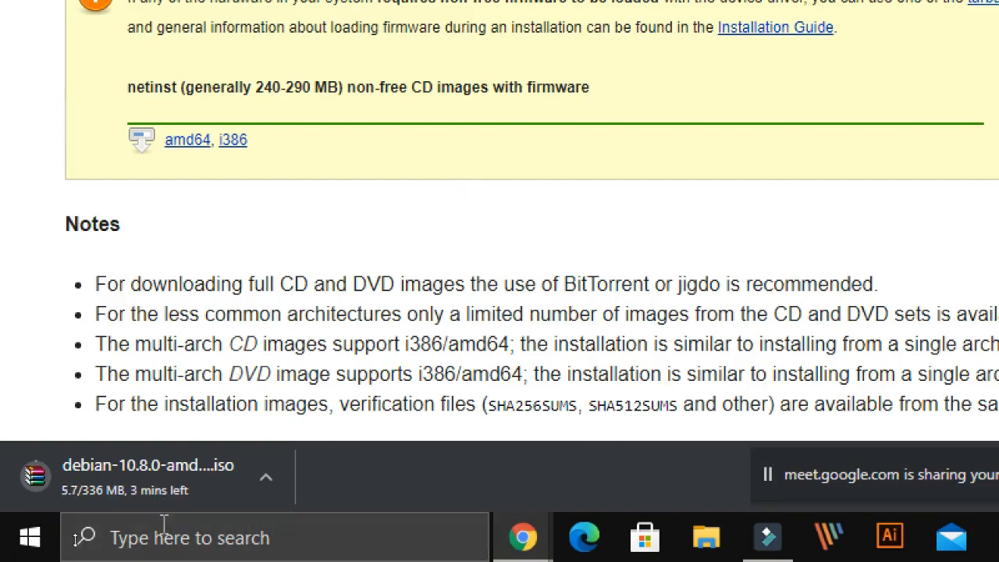
left_click(265, 476)
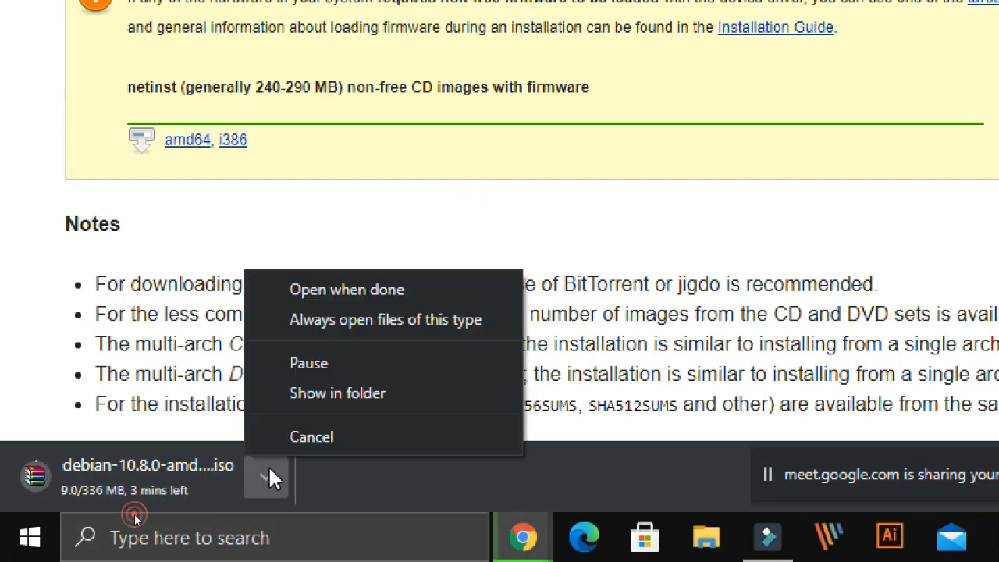
left_click(306, 438)
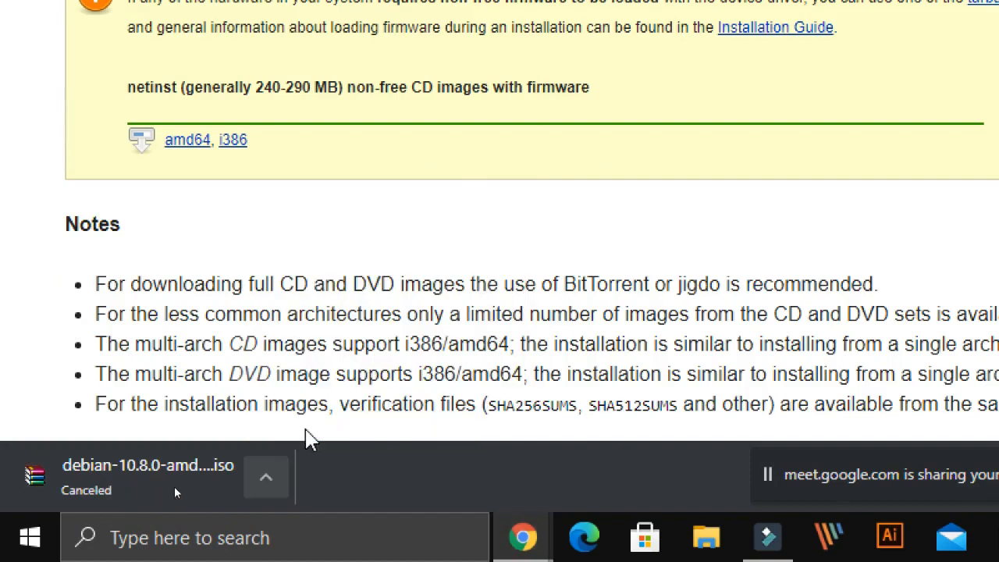
Step: Leave the Debian installation page and return to the Google homepage
scroll(573, 300, "up", 5)
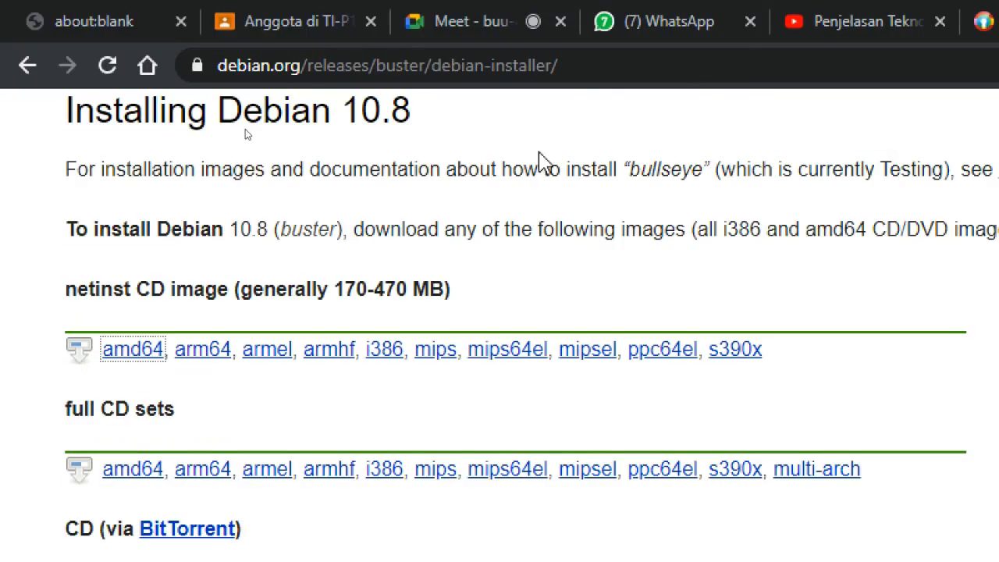
scroll(447, 320, "down", 5)
scroll(446, 312, "up", 5)
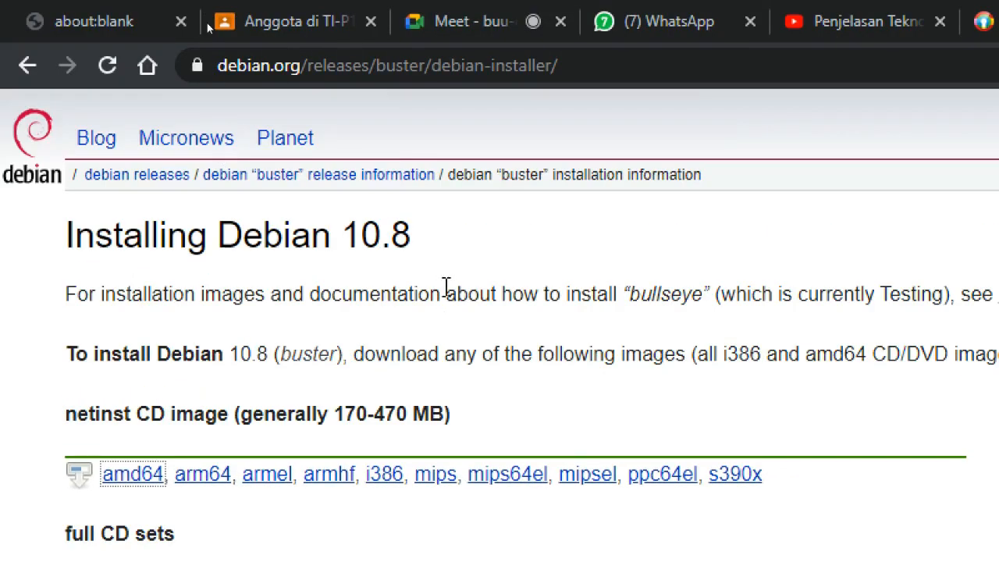
left_click(279, 70)
type("go")
key("Return")
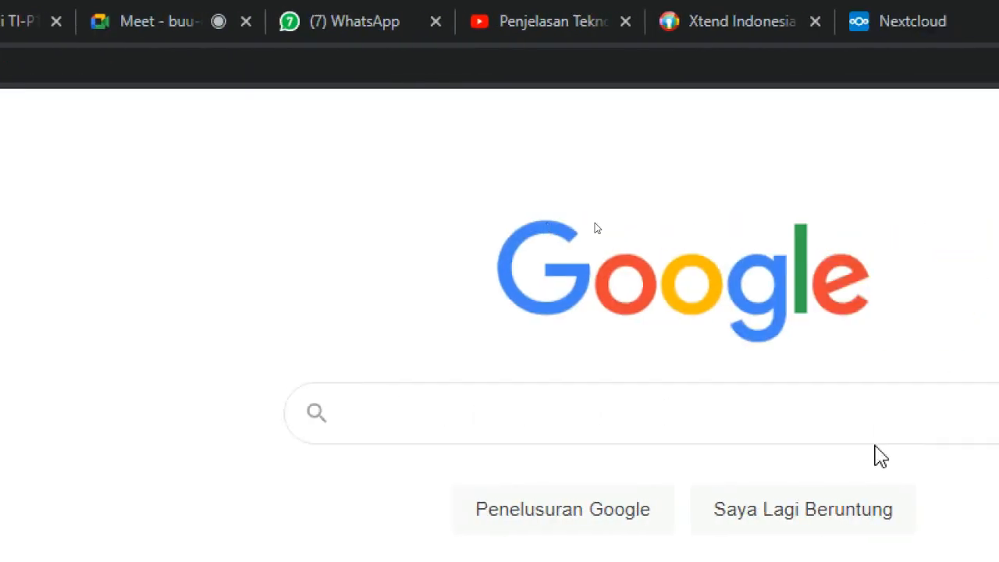
Step: Search Google for "download debian buster kambing ui"
type("r")
key("BackSpace")
type("dow")
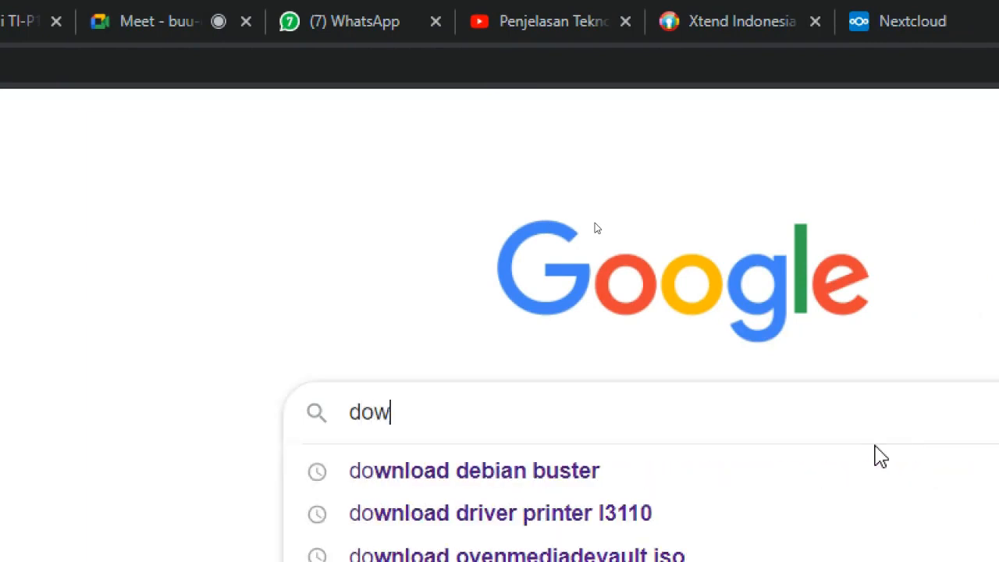
type("nload de")
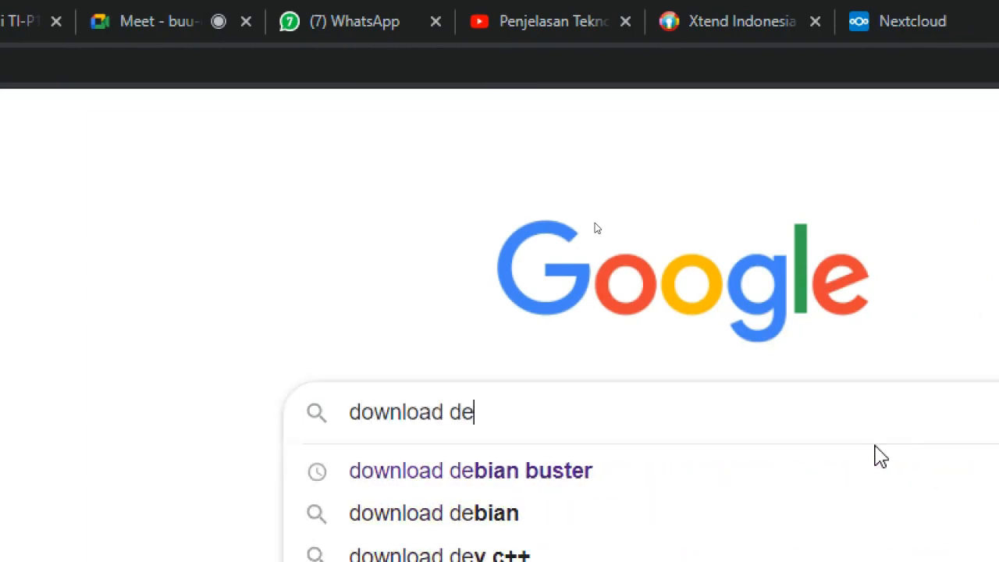
key("Down")
type("mbing")
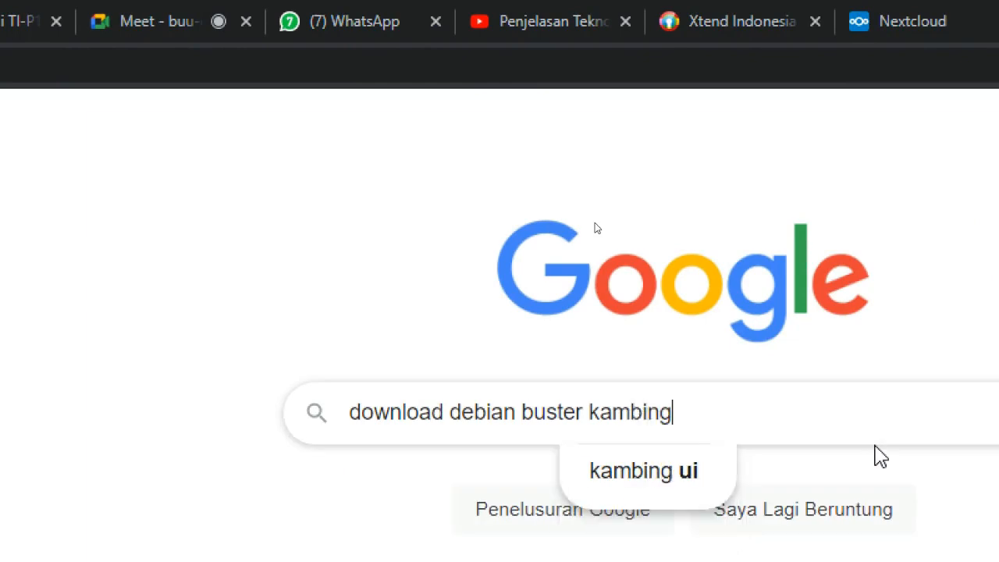
key("Down")
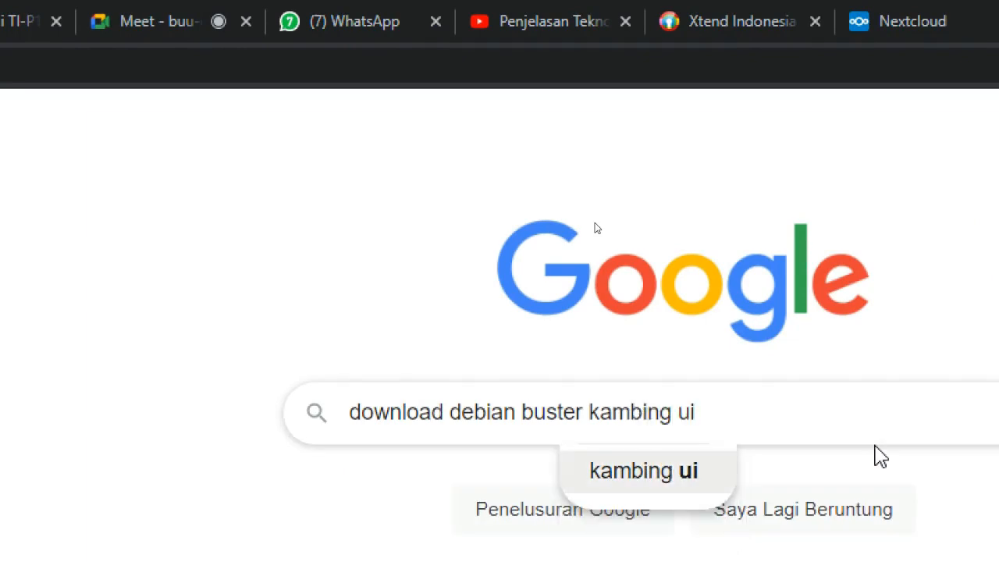
key("Return")
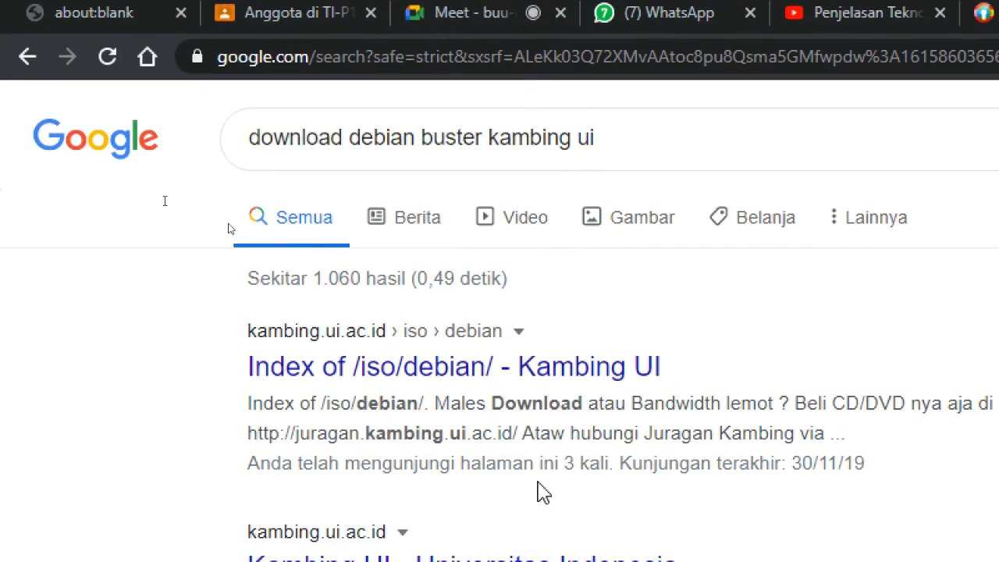
Step: Open the "Index of /iso/debian/ - Kambing UI" result and examine which Debian release and live folders it offers
left_click(402, 370)
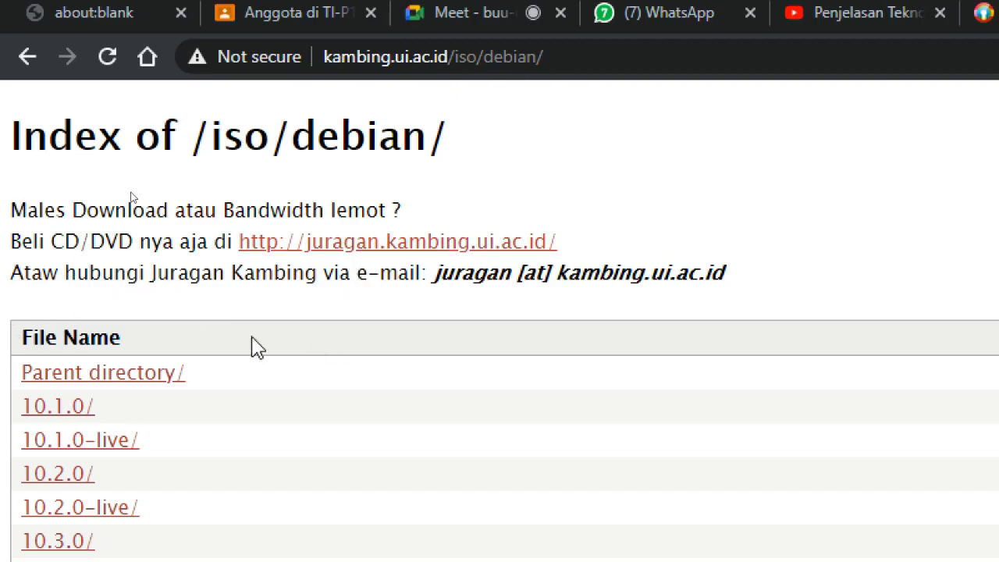
scroll(265, 398, "down", 10)
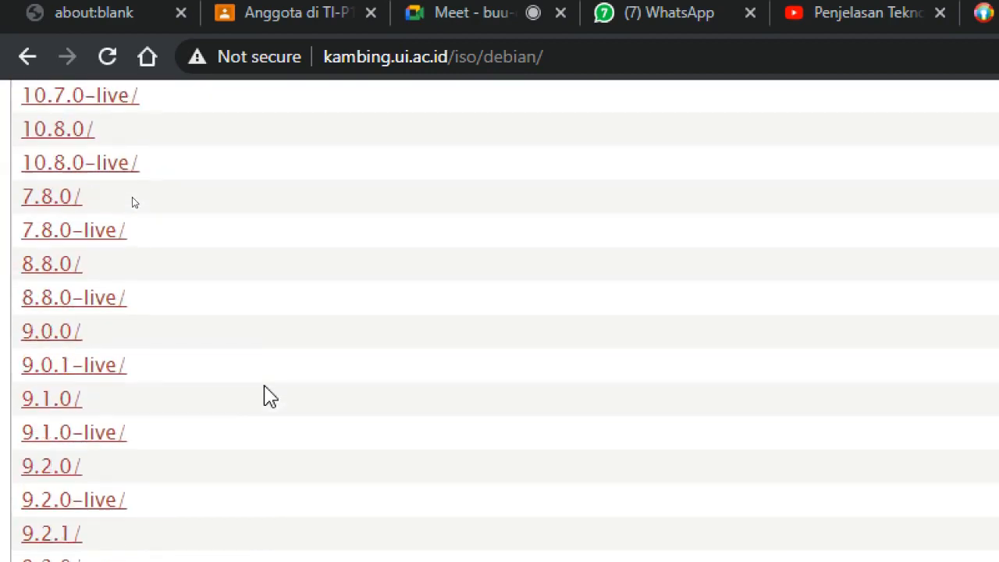
scroll(265, 397, "up", 8)
scroll(265, 396, "up", 2)
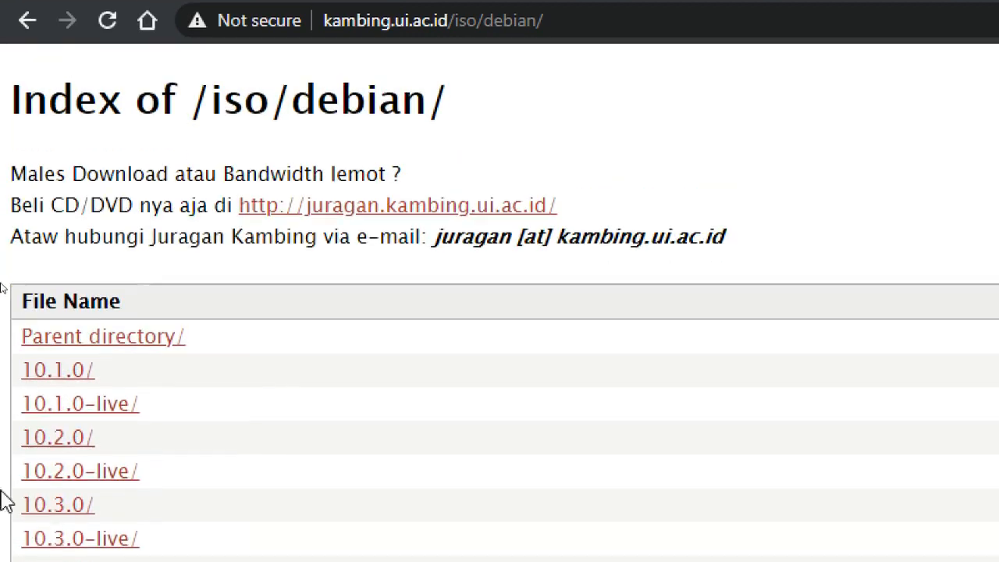
scroll(3, 482, "down", 5)
scroll(11, 451, "up", 10)
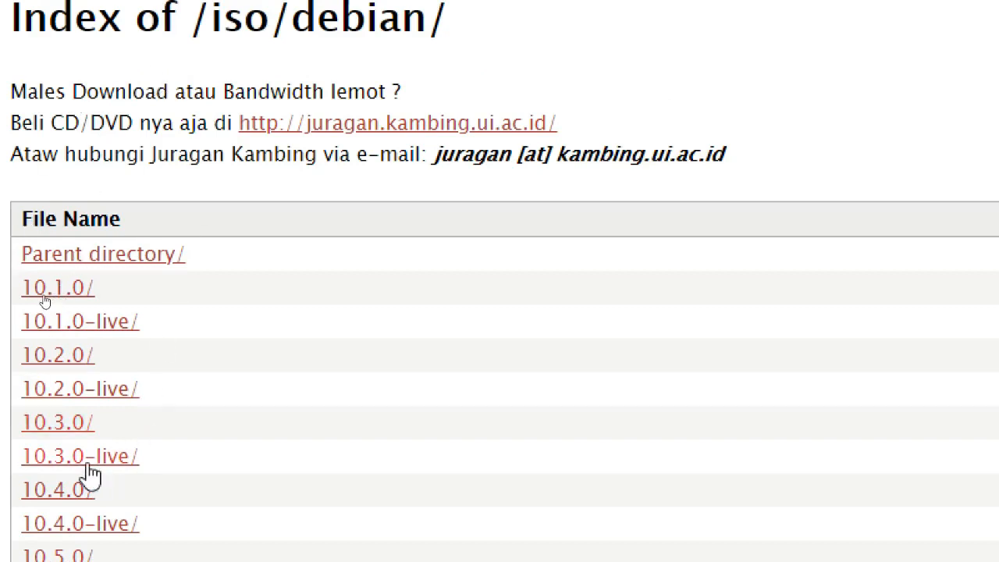
scroll(73, 323, "down", 3)
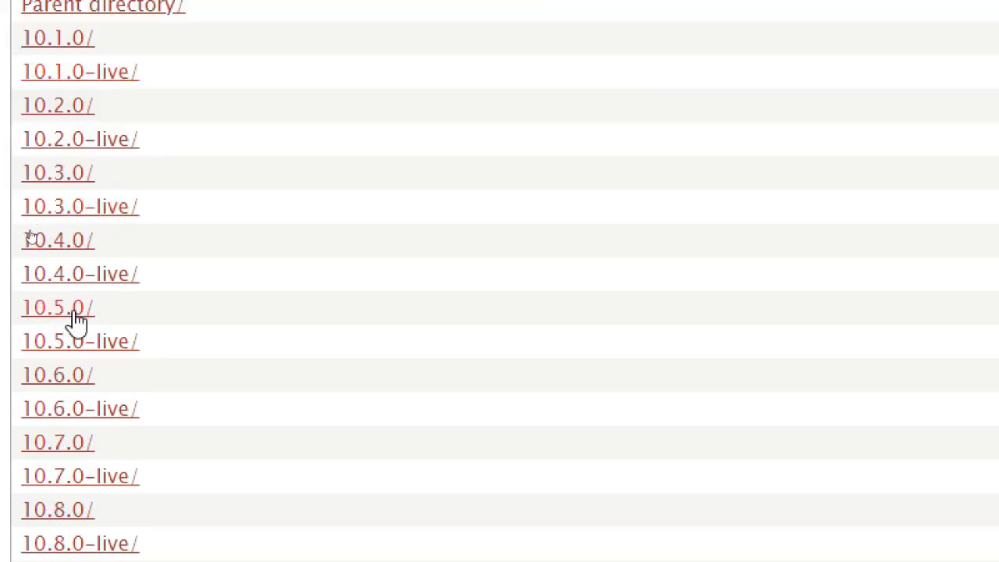
scroll(86, 117, "up", 2)
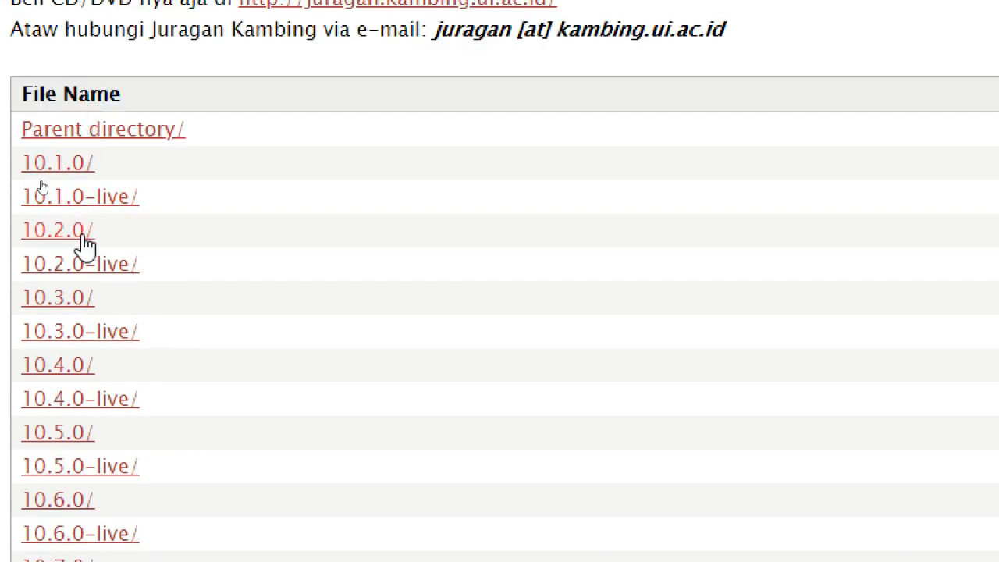
scroll(99, 335, "down", 8)
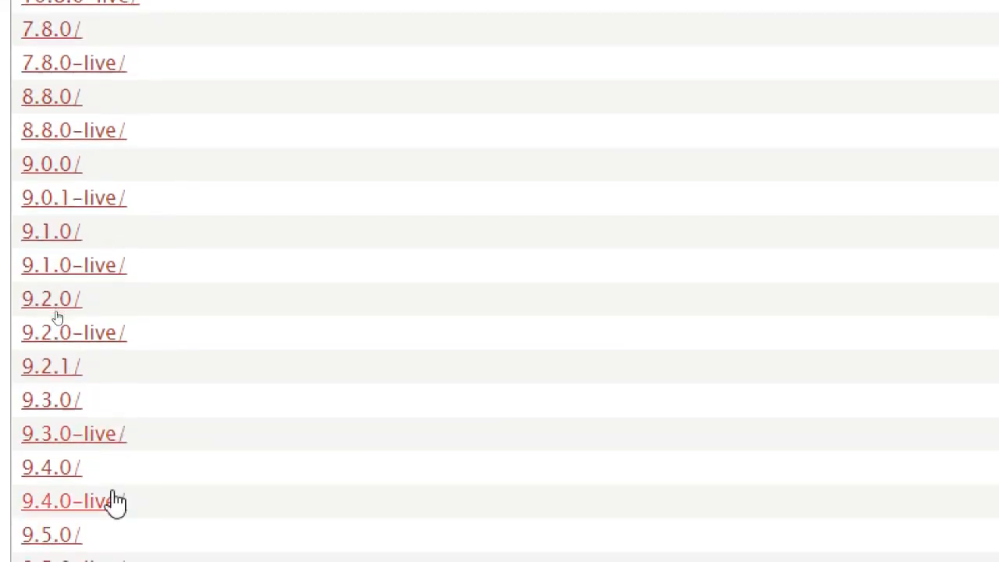
scroll(115, 502, "up", 8)
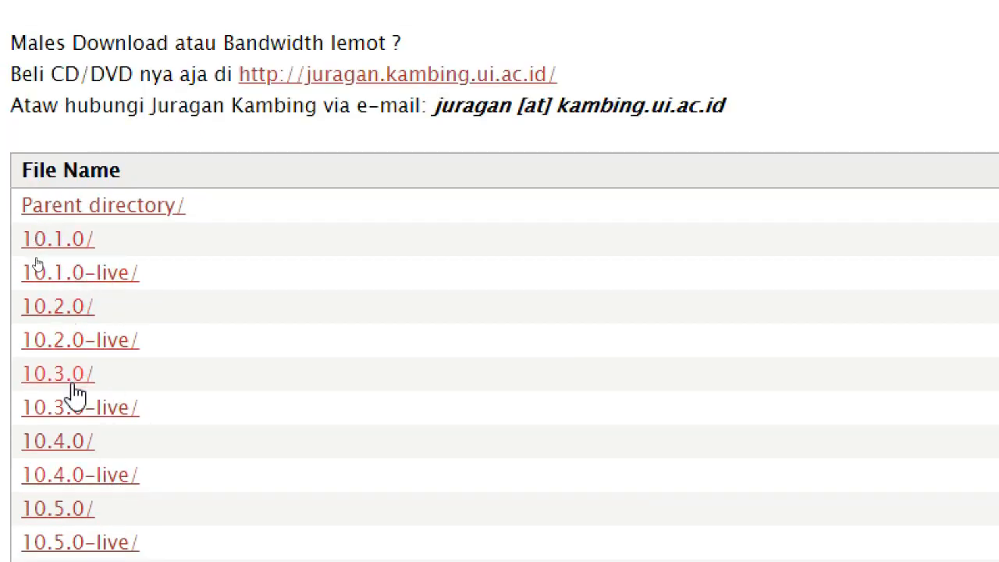
scroll(78, 445, "down", 2)
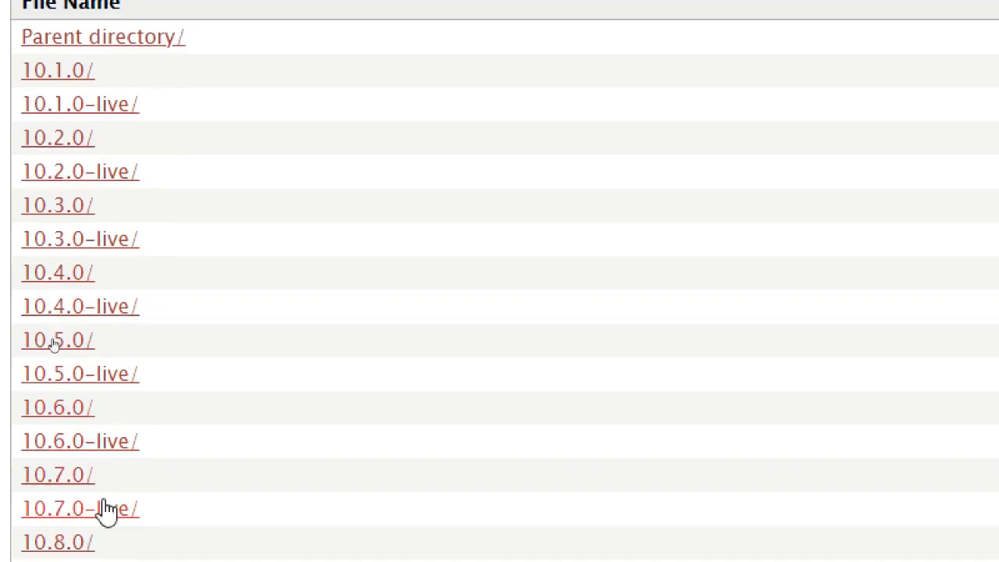
scroll(105, 512, "down", 2)
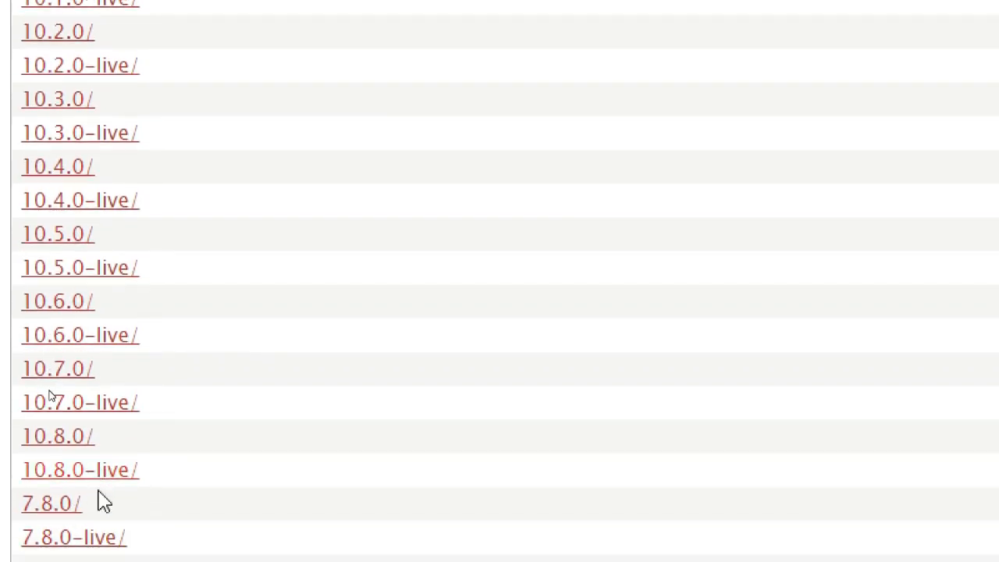
scroll(100, 495, "down", 3)
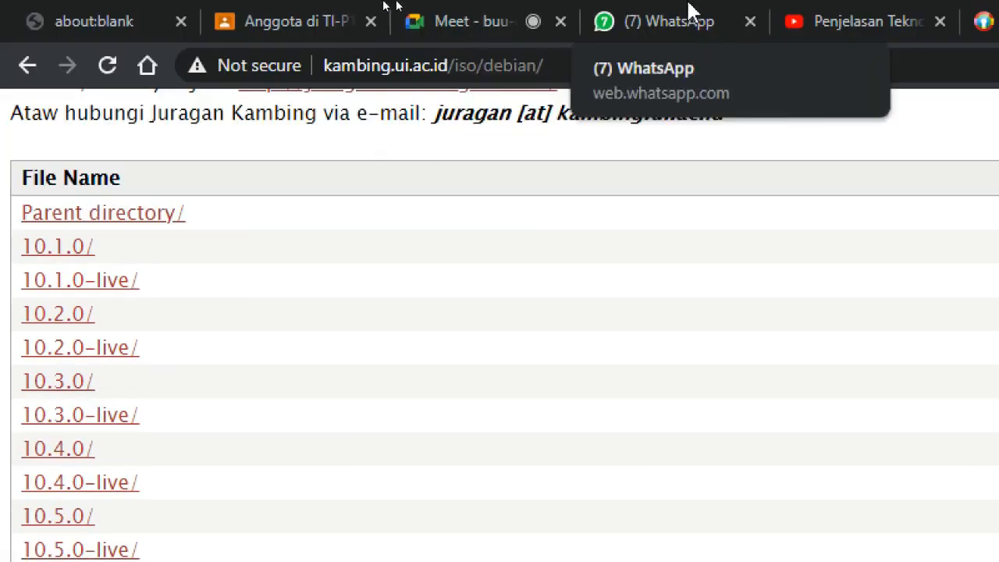
Step: Load google.com in place of the YouTube video page and search for "debian 10"
left_click(767, 30)
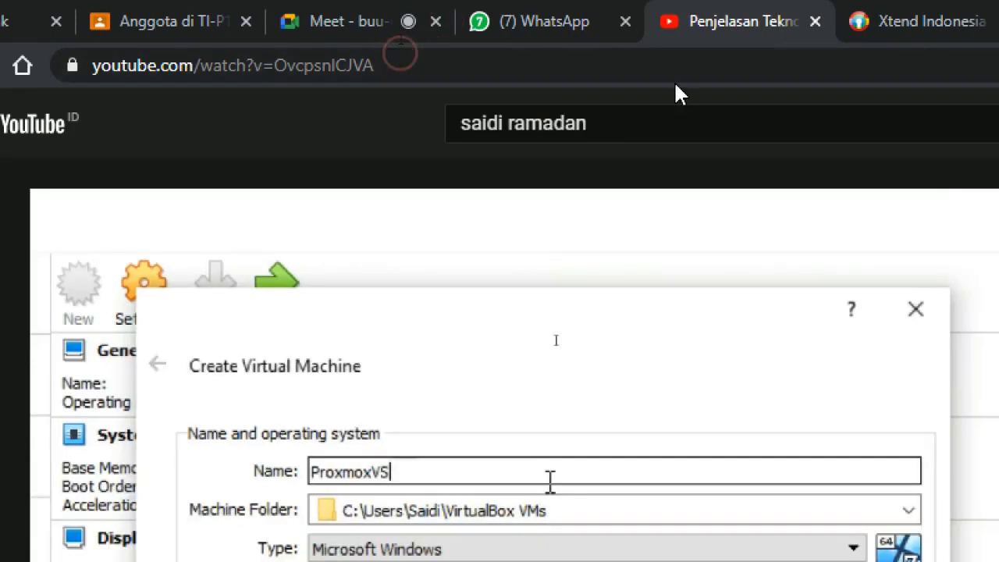
left_click(674, 78)
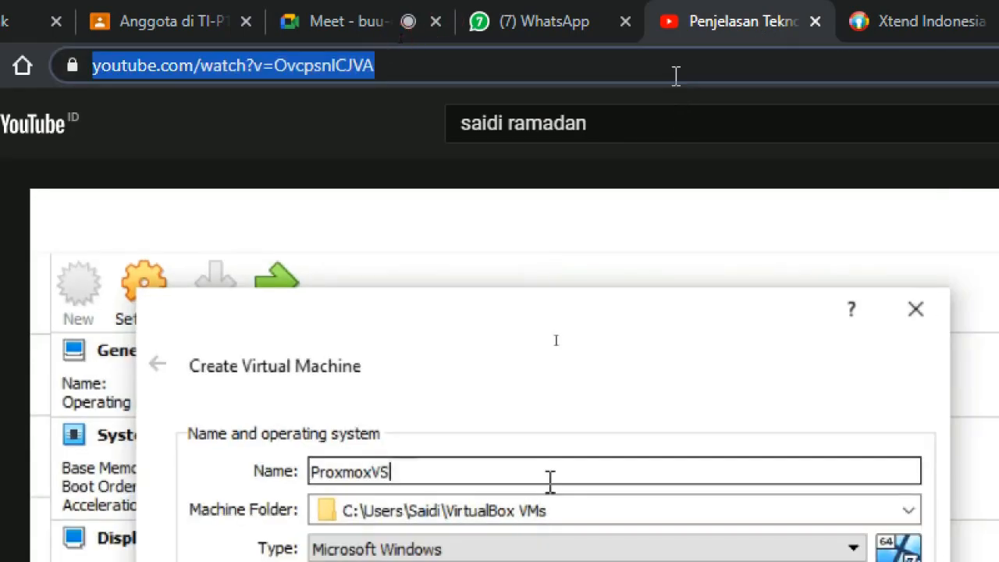
type("google.com")
key("Return")
type("d")
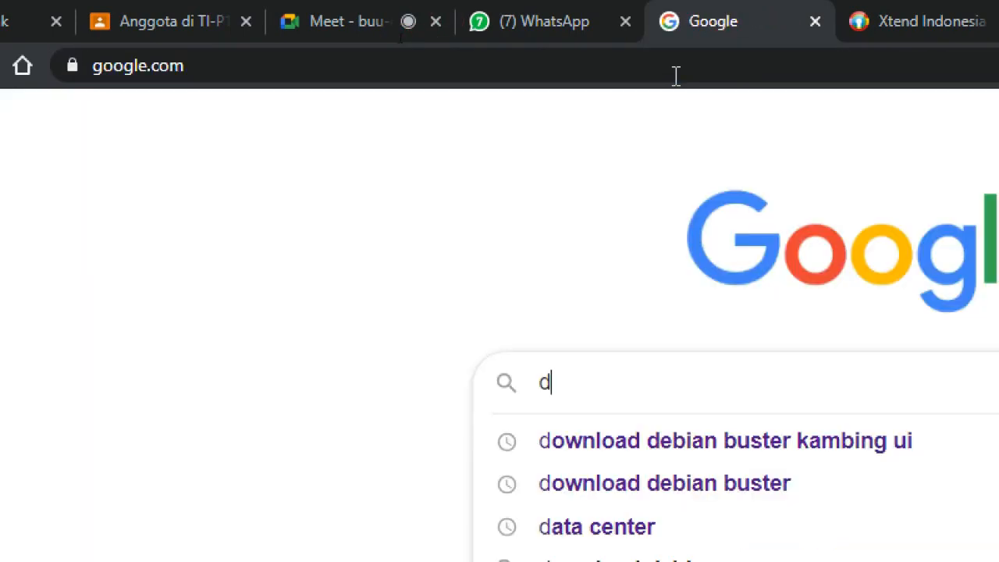
type("ebian ")
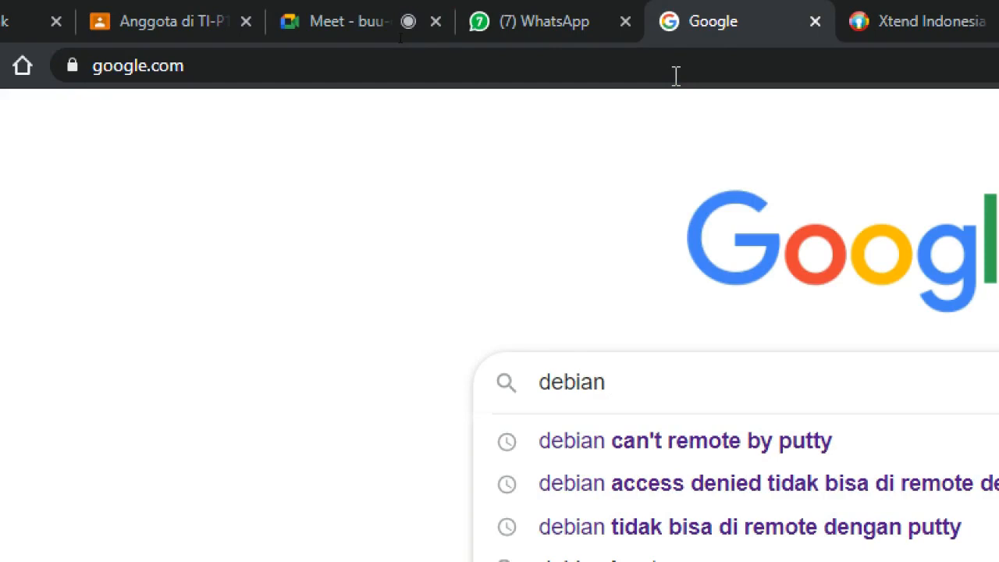
type("10")
key("Return")
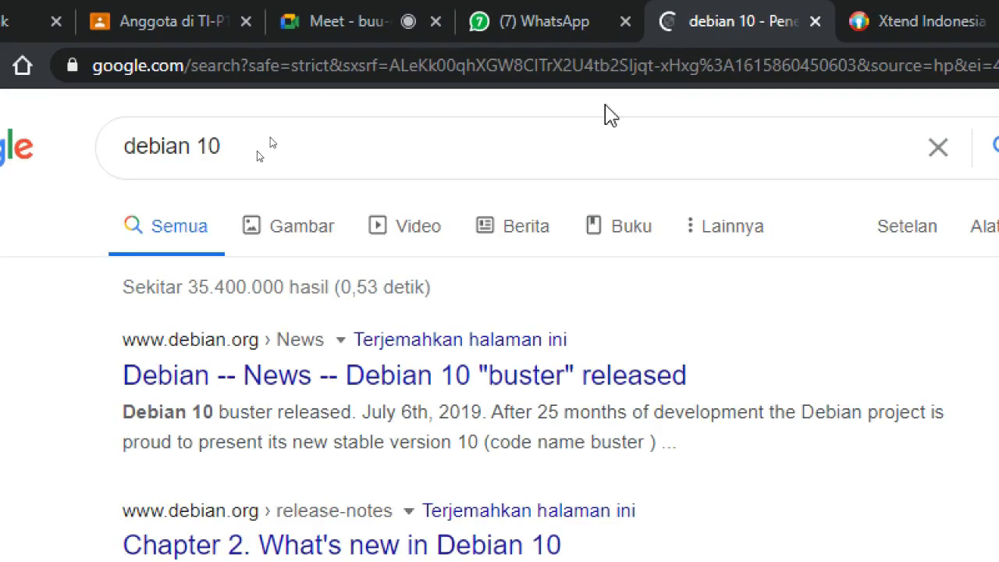
Step: Open the "Debian 10 "buster" released" news result and read through its desktop environments, updated packages and installation options
left_click(292, 386)
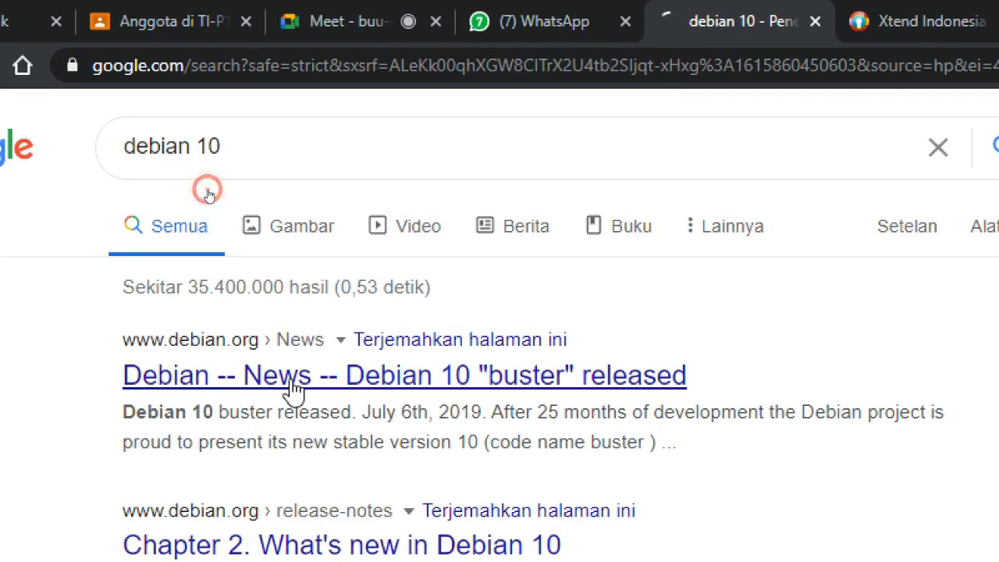
scroll(564, 495, "down", 2)
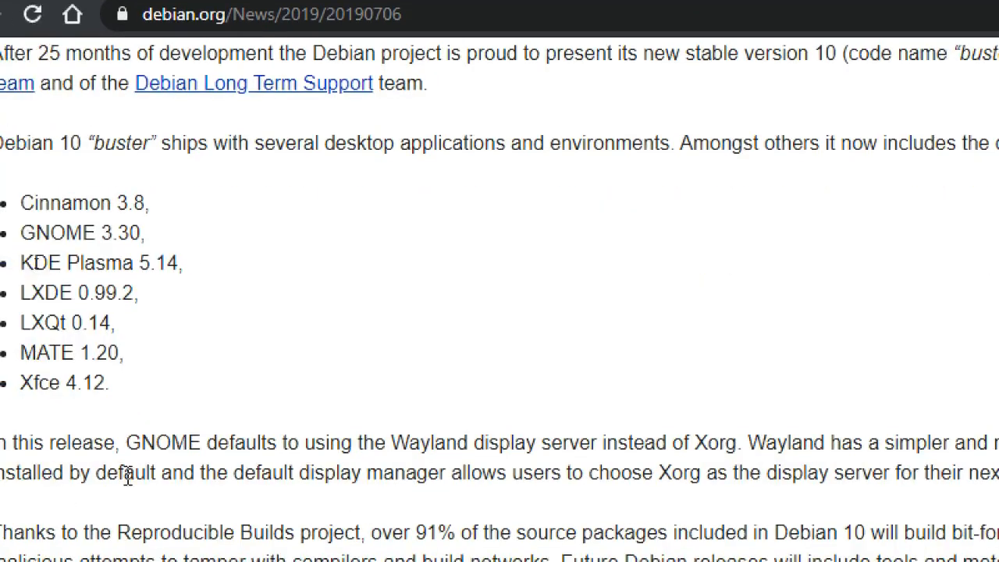
scroll(184, 488, "down", 8)
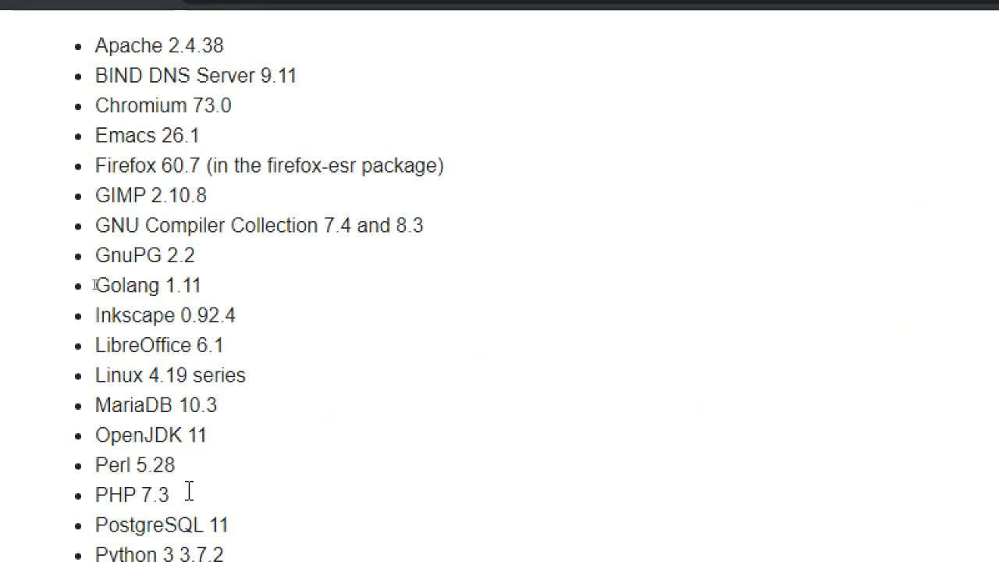
scroll(188, 499, "up", 1)
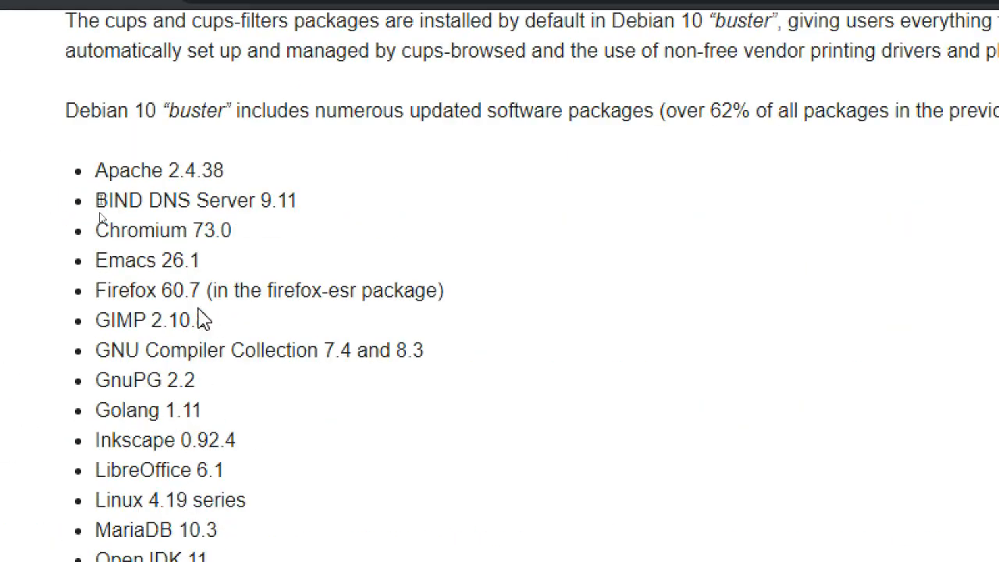
scroll(232, 498, "down", 15)
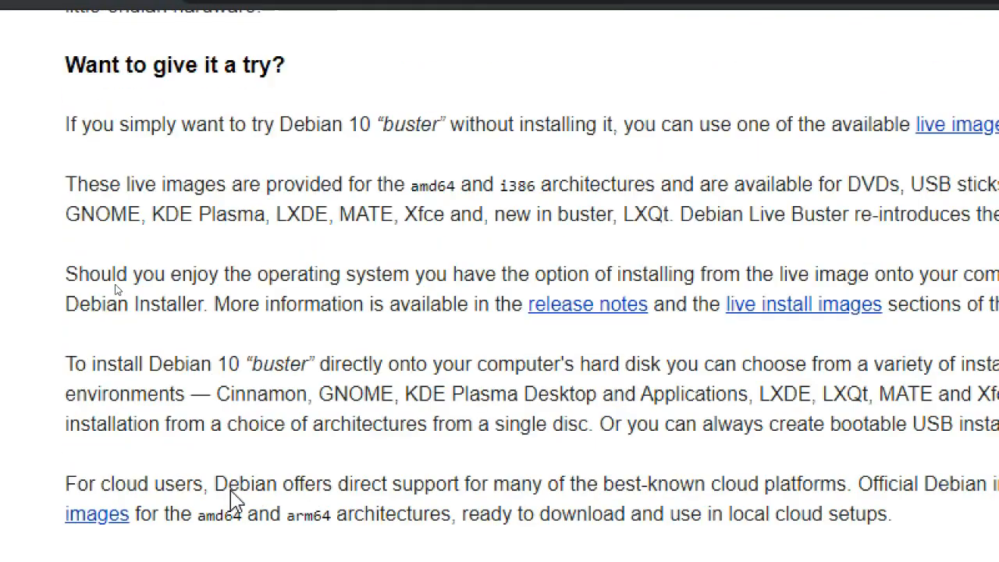
scroll(231, 500, "down", 10)
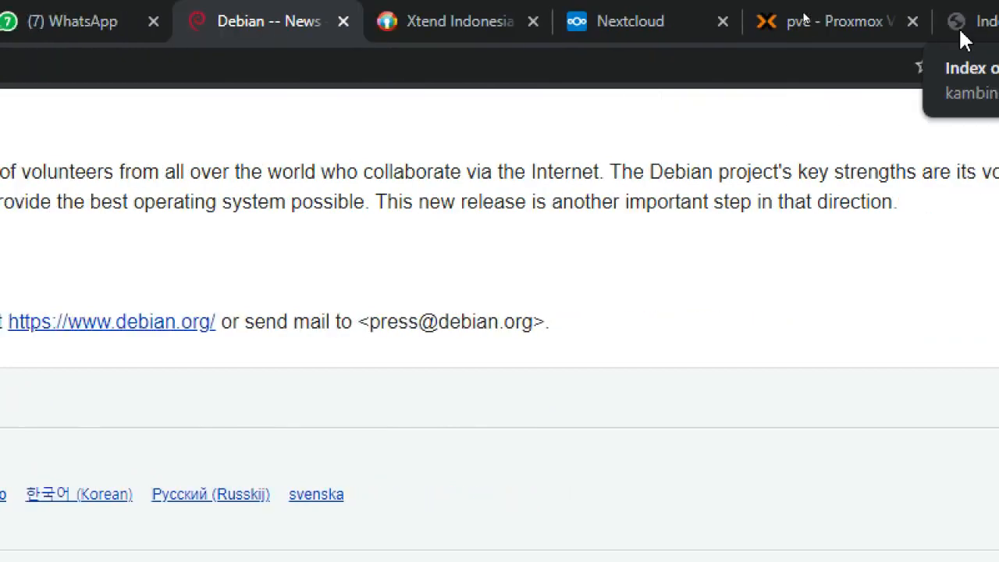
Step: Return to the Kambing UI /iso/debian/ index and locate the 10.8.0-live folder among the releases
left_click(852, 25)
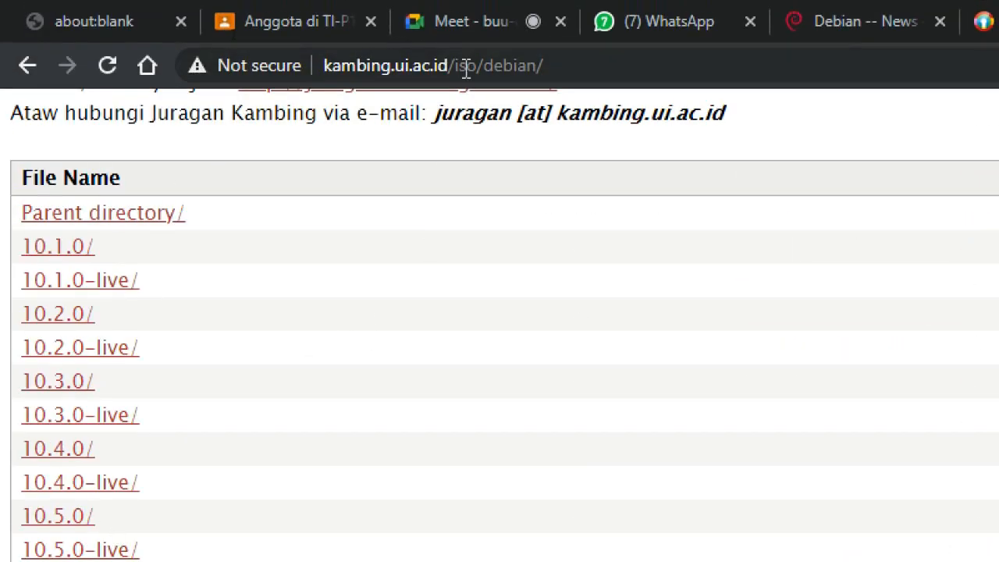
left_click(468, 69)
left_click(473, 67)
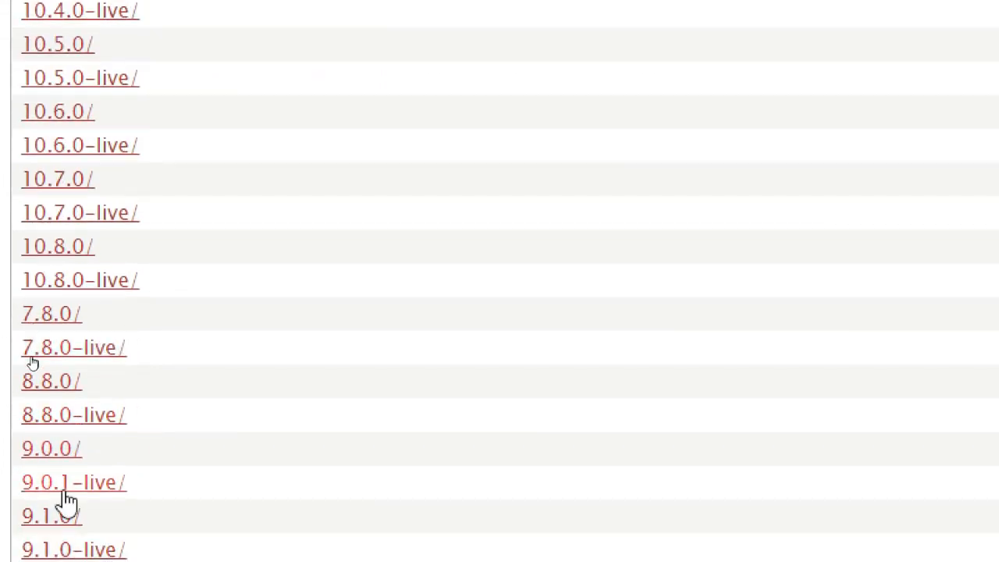
scroll(65, 501, "down", 5)
scroll(55, 484, "down", 4)
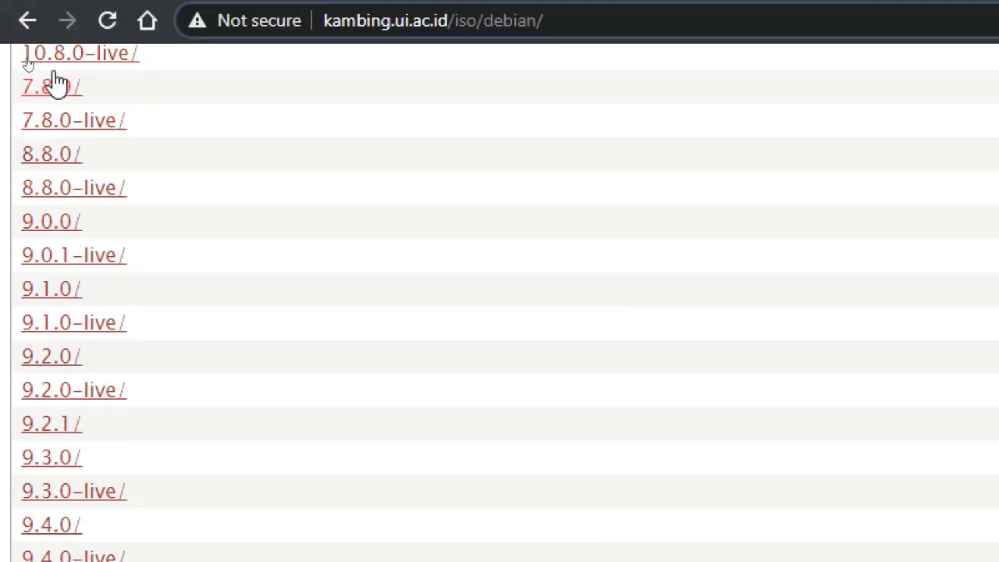
scroll(47, 226, "up", 2)
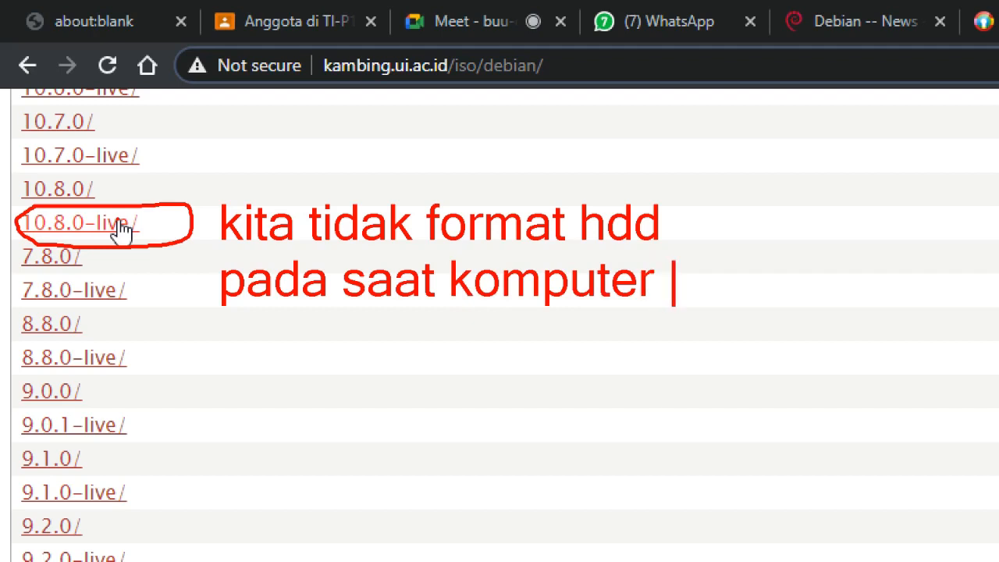
Step: Continue the on-screen note beside the 10.8.0-live folder with "menyala" and a new line reading "kita filih flashdisk("
type("menyala")
key("Return")
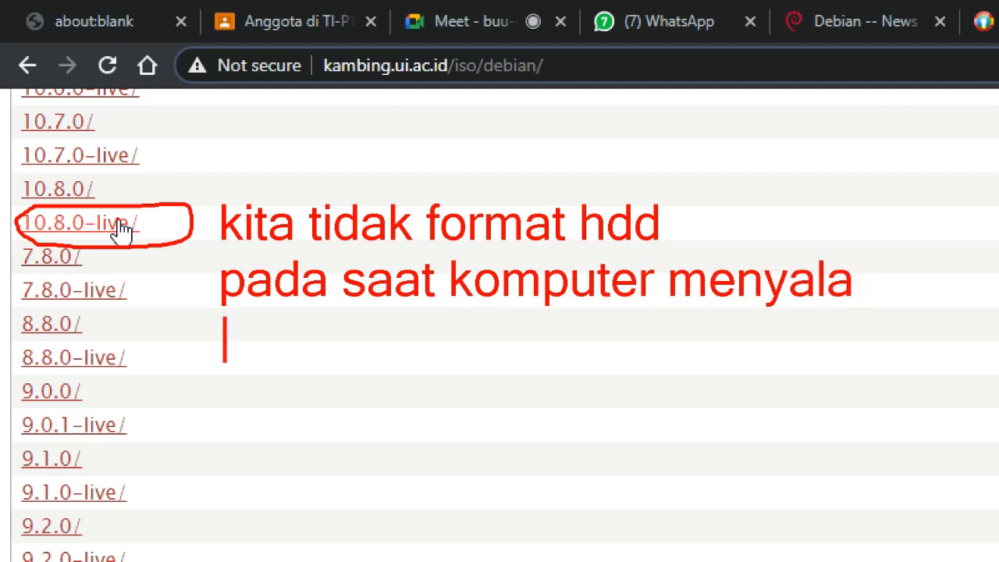
type("kita filih")
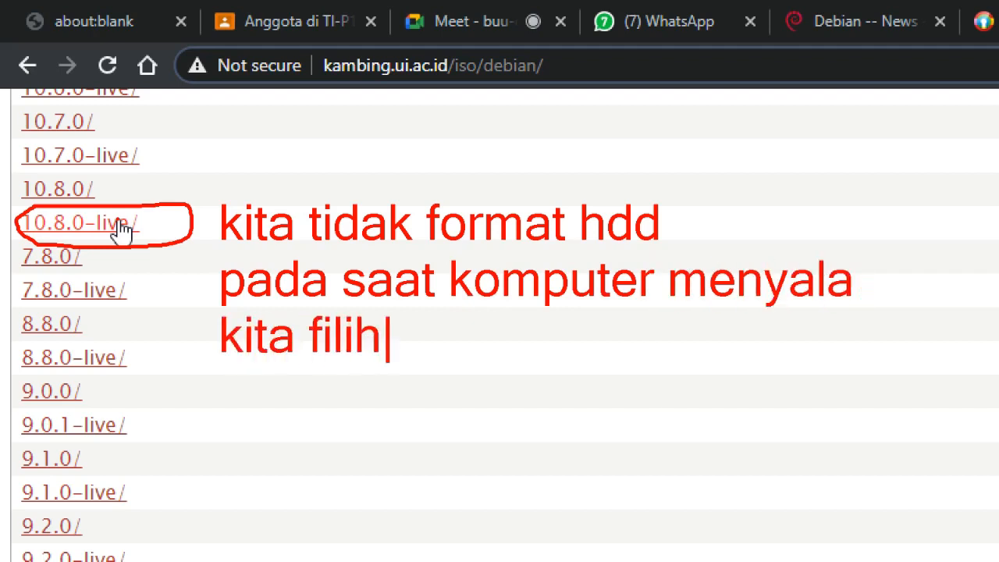
type(" h")
key("BackSpace")
type("flas")
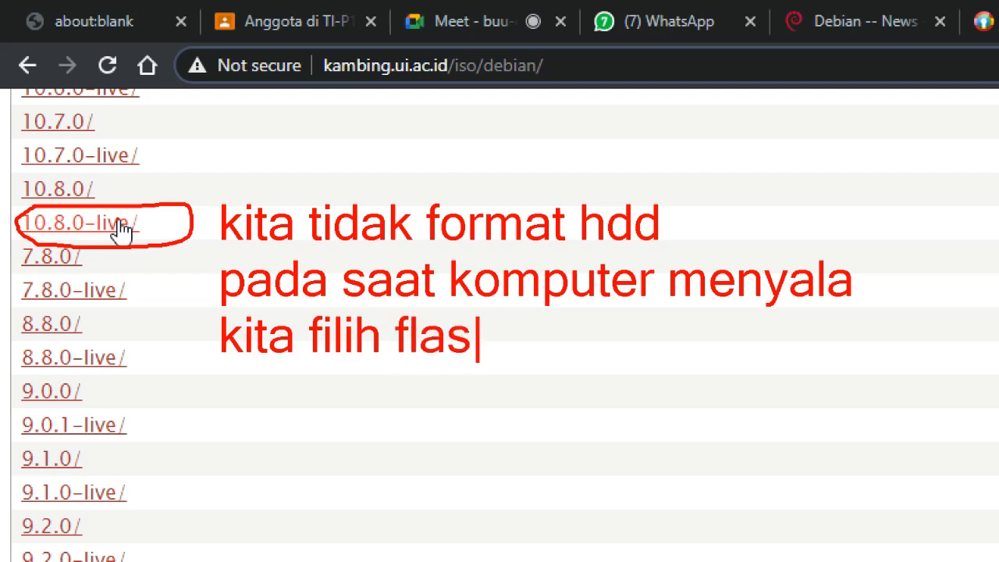
type("hdisk(")
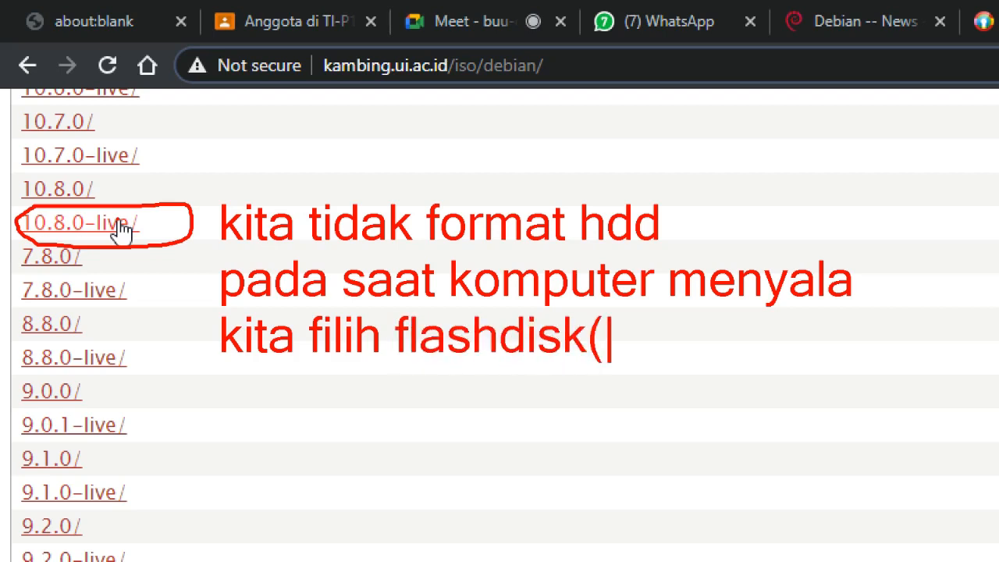
Step: Complete the note's last line with "set boot fd)" and dismiss the on-screen annotation
type("set bis")
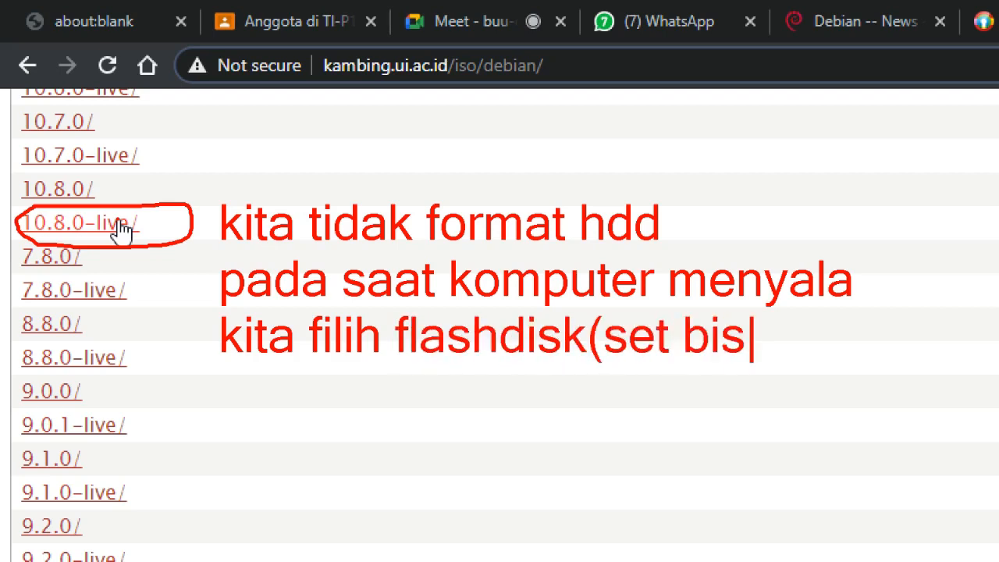
key("BackSpace")
key("BackSpace")
key("BackSpace")
type("p")
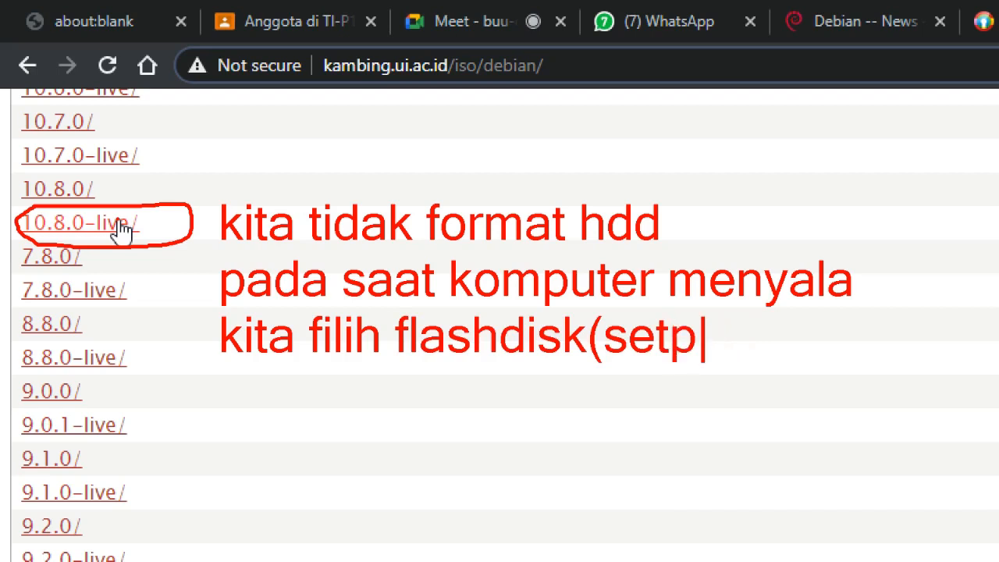
key("BackSpace")
type("bo")
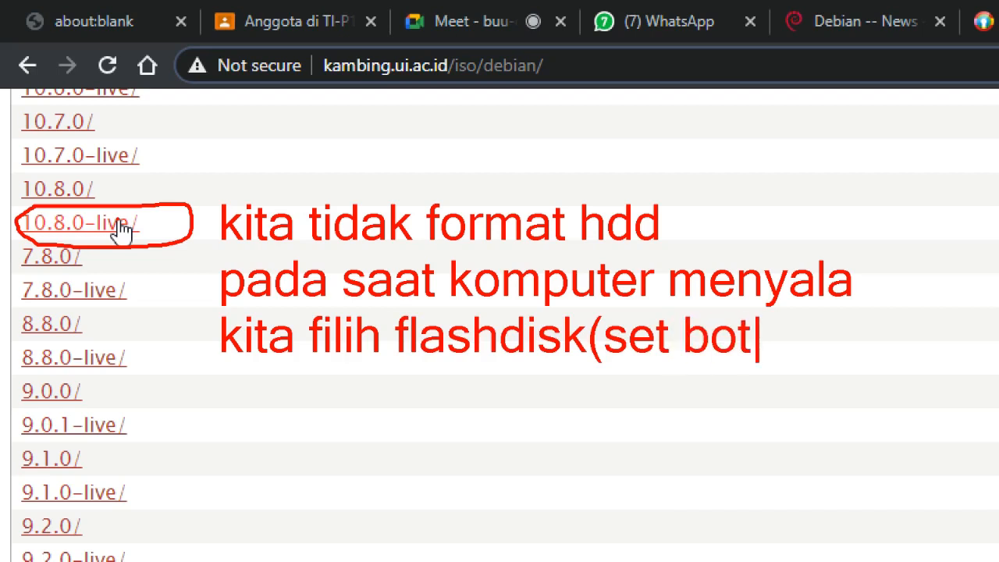
type("ot")
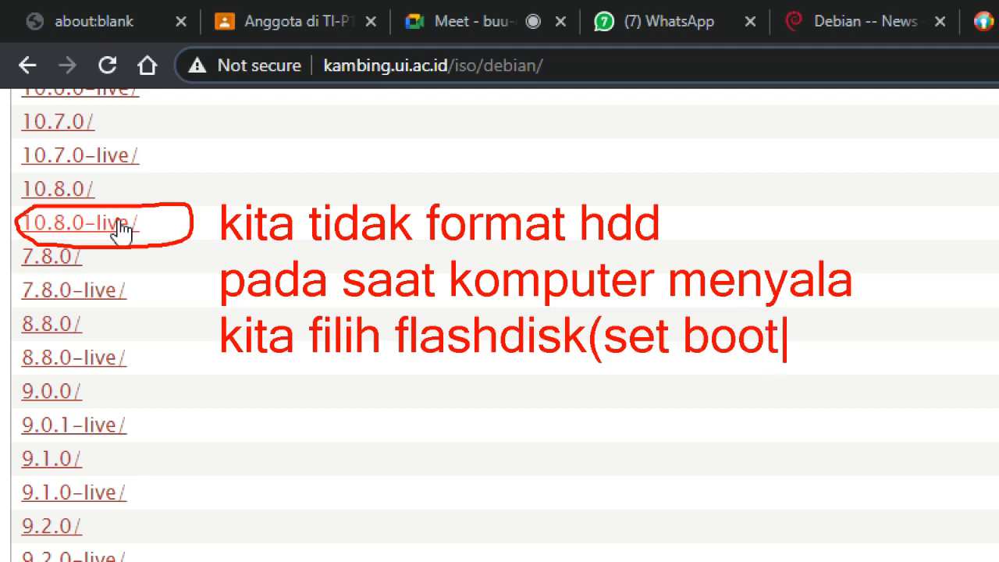
type("(")
key("BackSpace")
type(")")
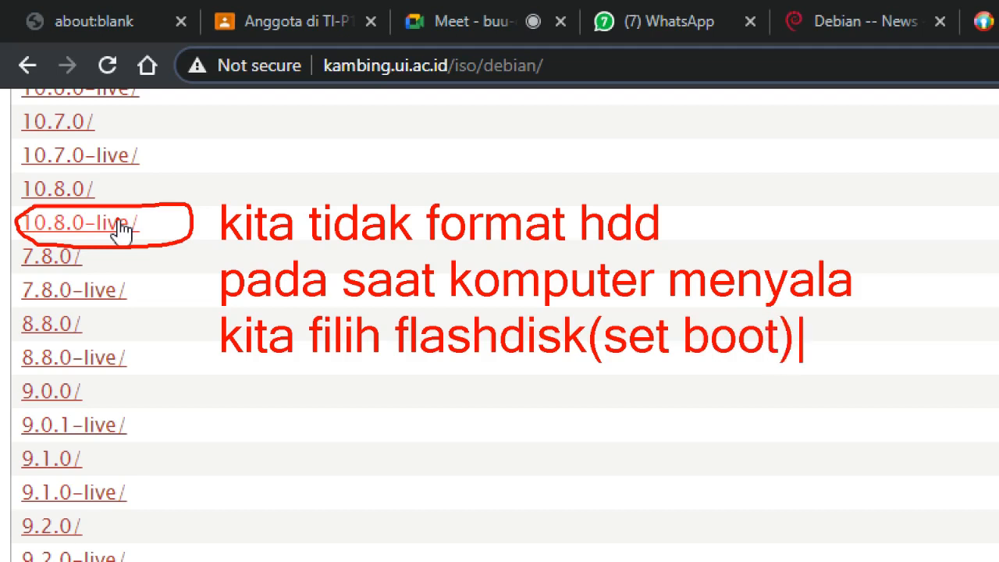
key("BackSpace")
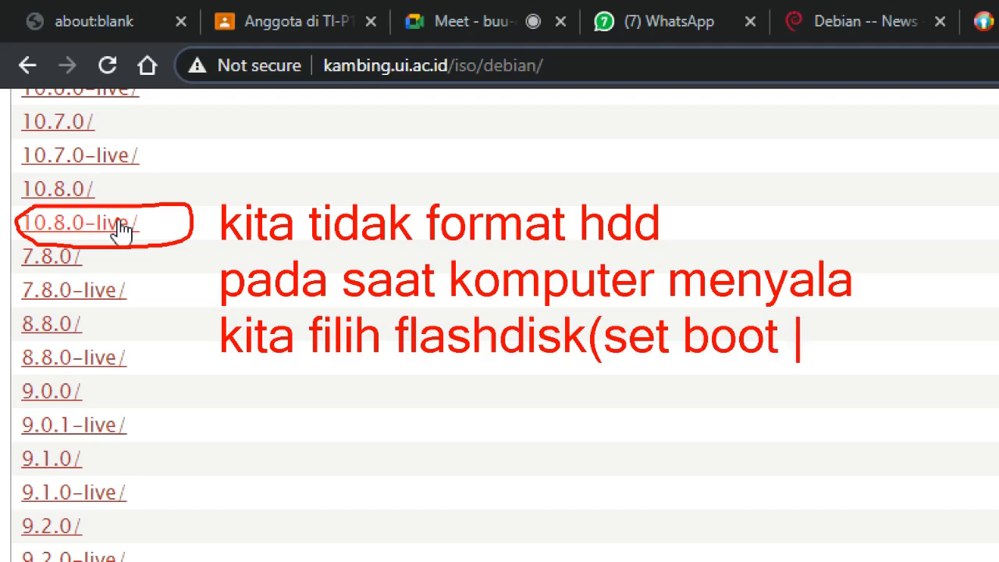
type("fd)")
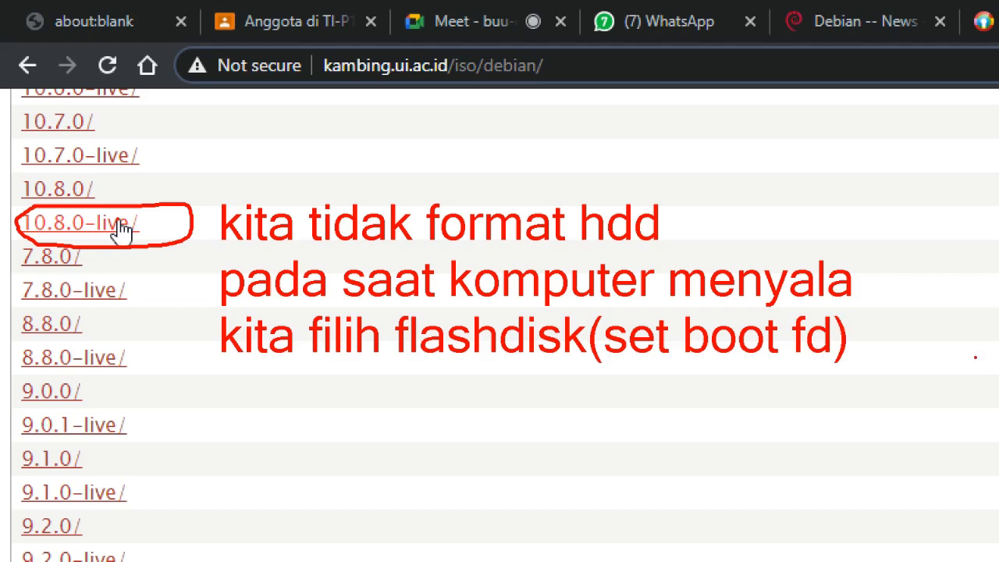
key("Escape")
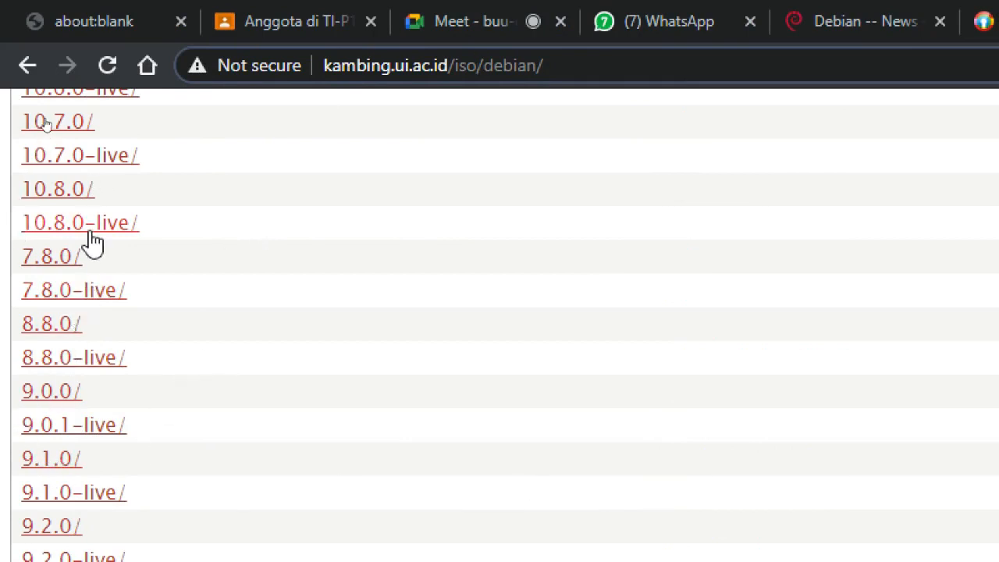
Step: Browse into 10.8.0, amd64 and iso-cd on the mirror, and highlight the file size of debian-10.8.0-amd64-xfce-CD-1.iso
left_click(51, 201)
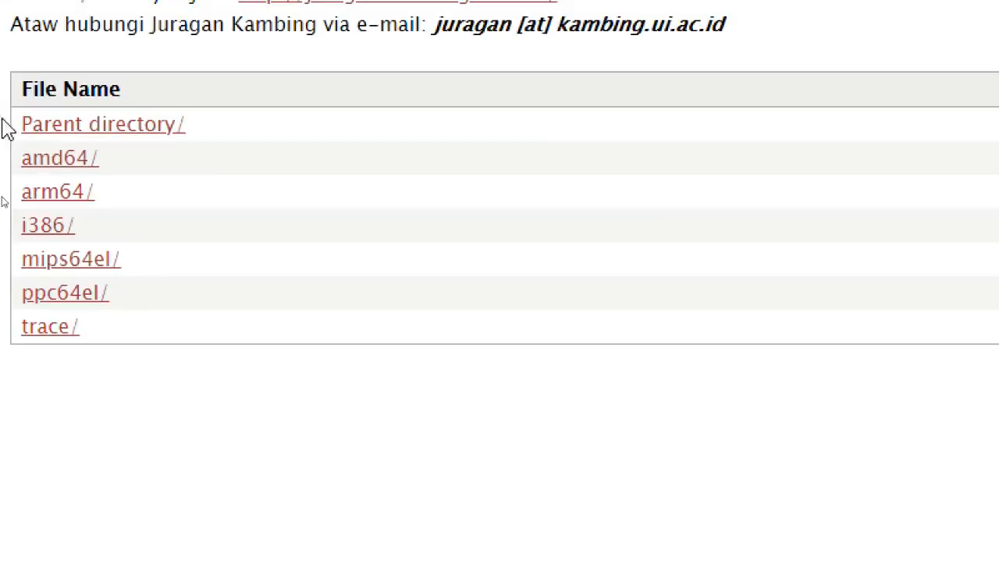
left_click(67, 160)
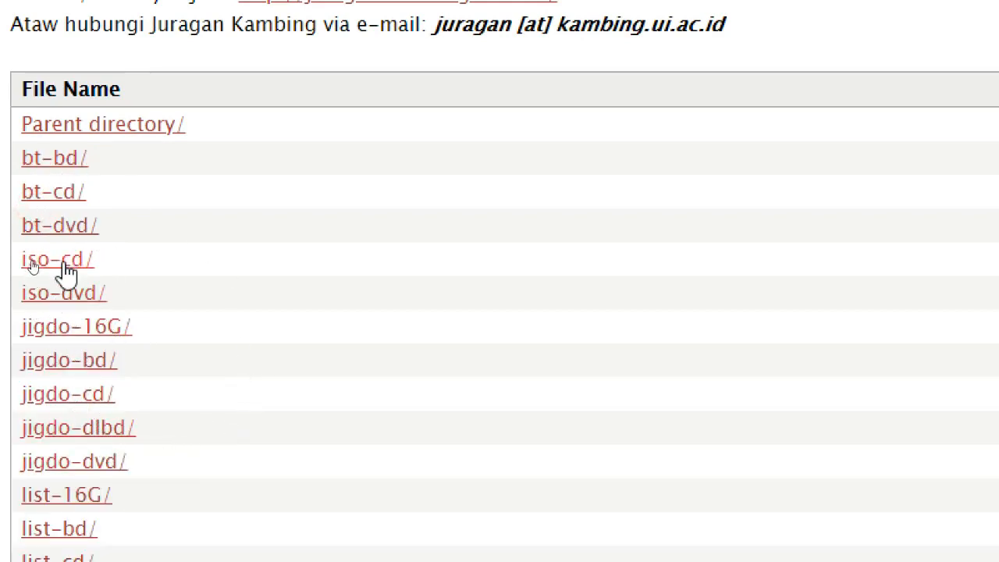
scroll(7, 483, "down", 3)
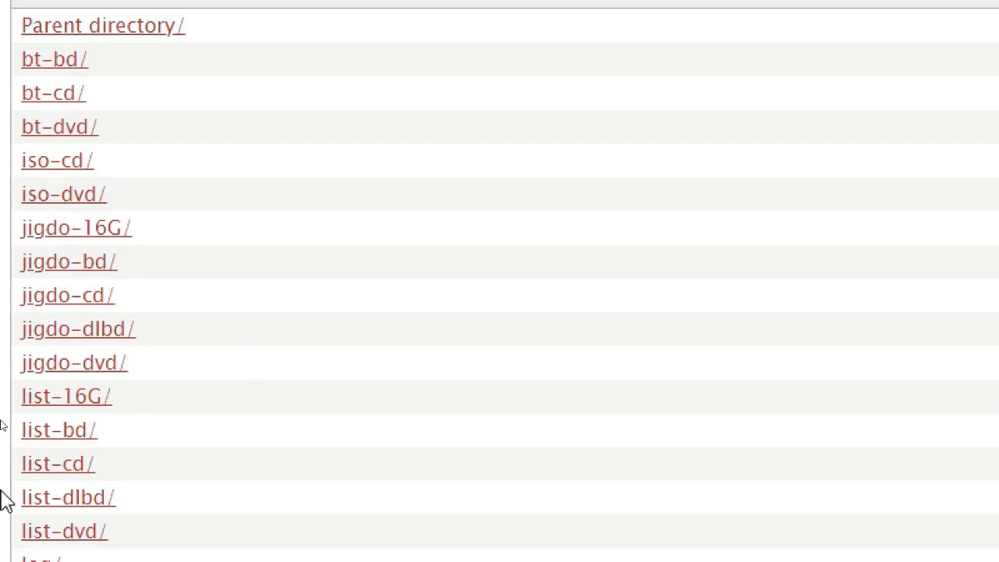
left_click(78, 173)
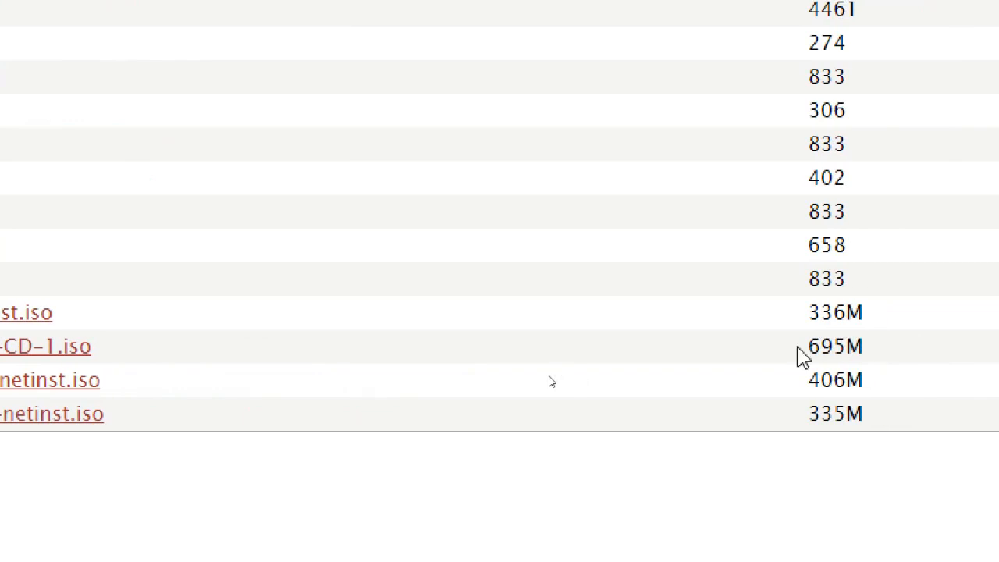
left_click_drag(808, 346, 845, 347)
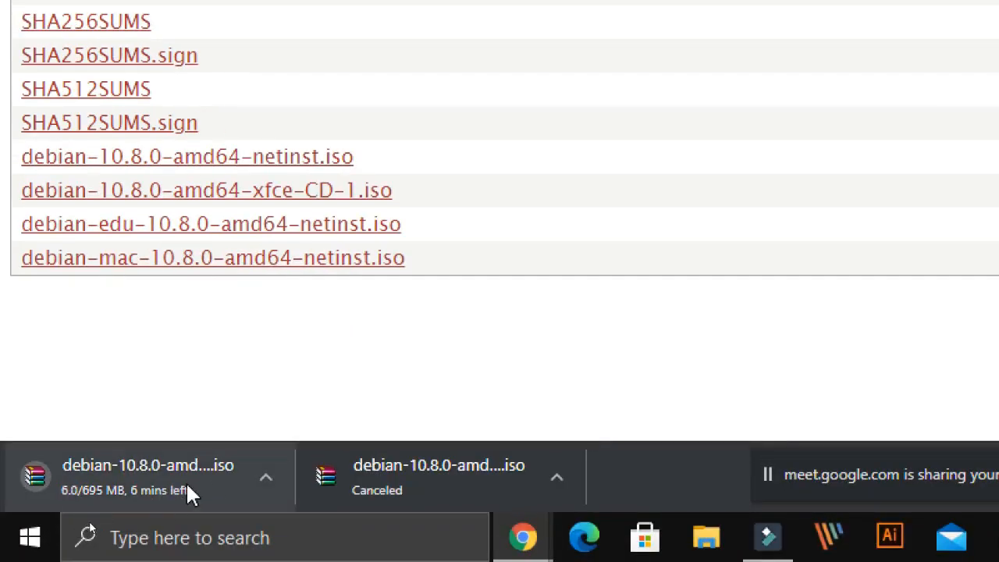
Step: Cancel the running download of the Debian 10.8.0 ISO
left_click(265, 474)
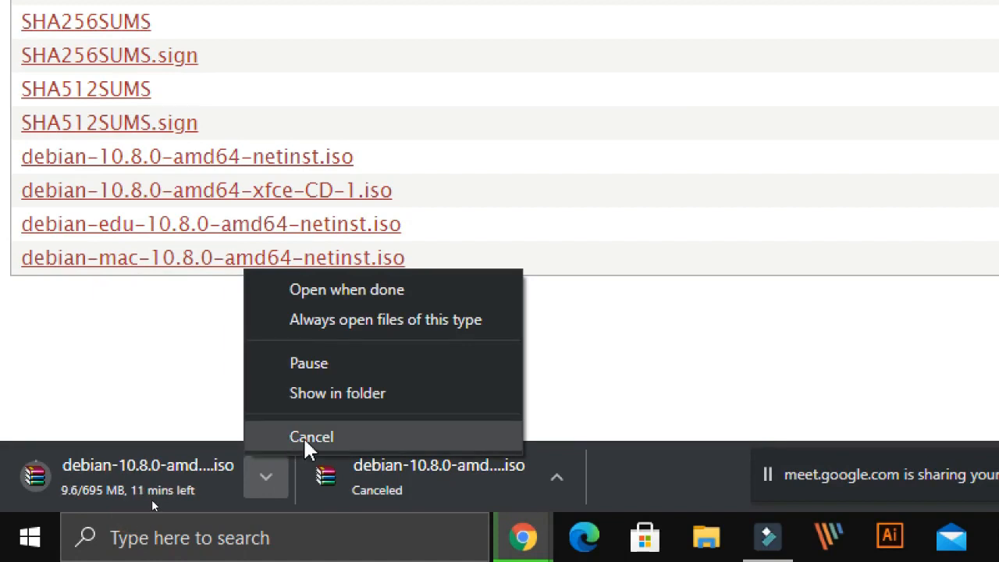
left_click(303, 436)
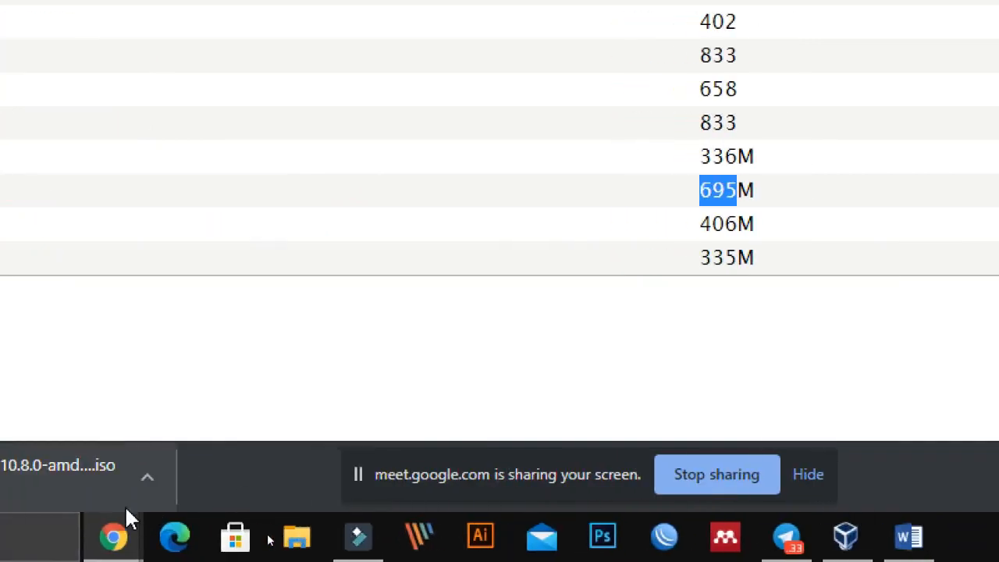
left_click(44, 532)
left_click(128, 413)
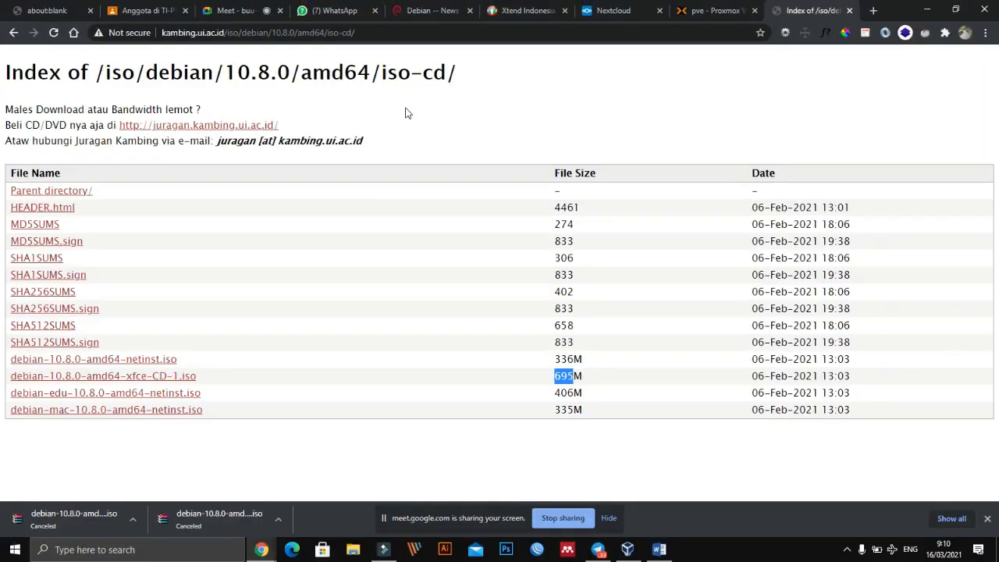
Step: Return to the Proxmox page, dismiss the Upload dialog, and circle debian-10.2.0-amd64-DVD-1.iso in the local storage's ISO list before clearing the mark
left_click(680, 12)
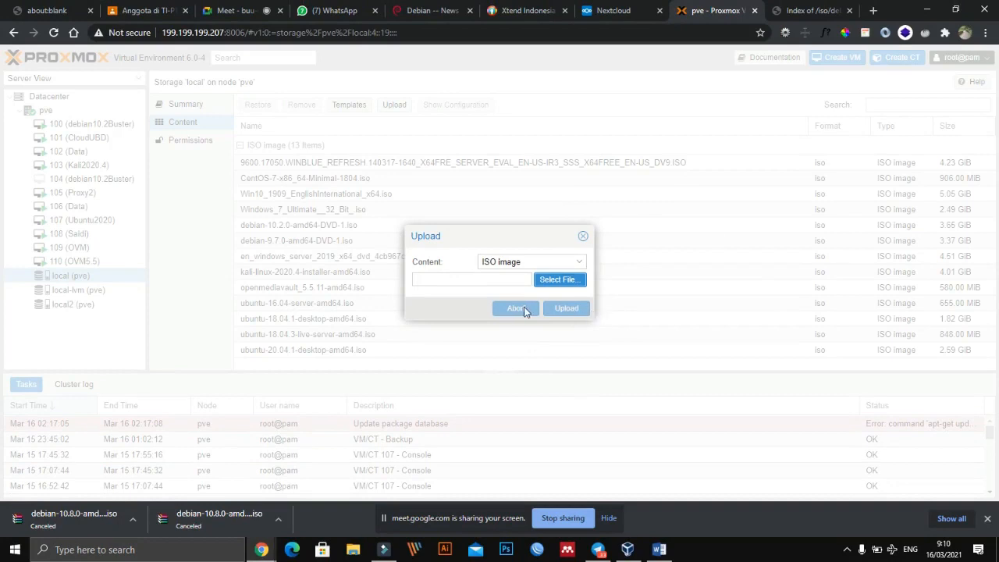
left_click(583, 236)
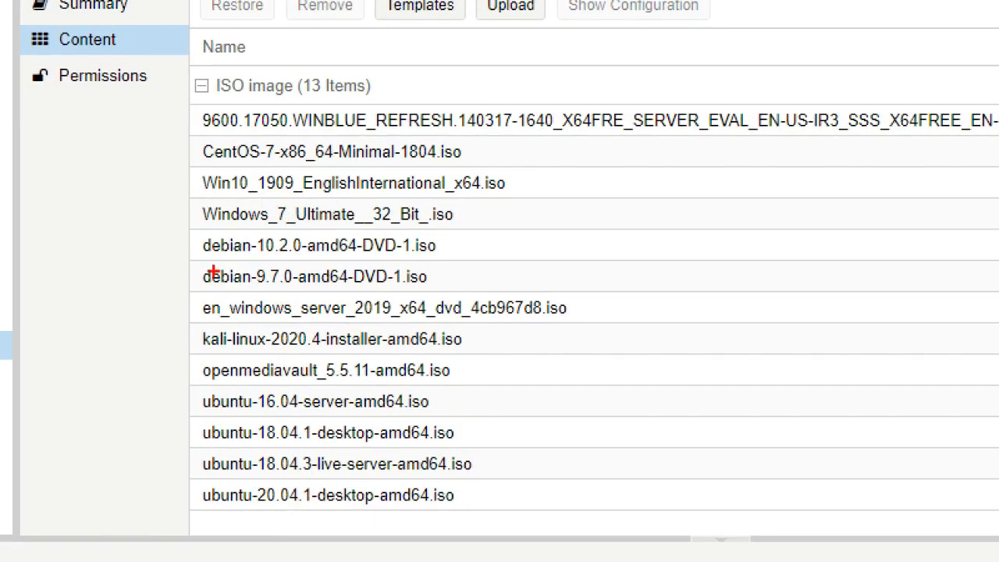
mouse_move(201, 254)
left_mouse_down()
mouse_move(407, 261)
mouse_move(409, 222)
mouse_move(211, 234)
mouse_move(190, 256)
left_mouse_up()
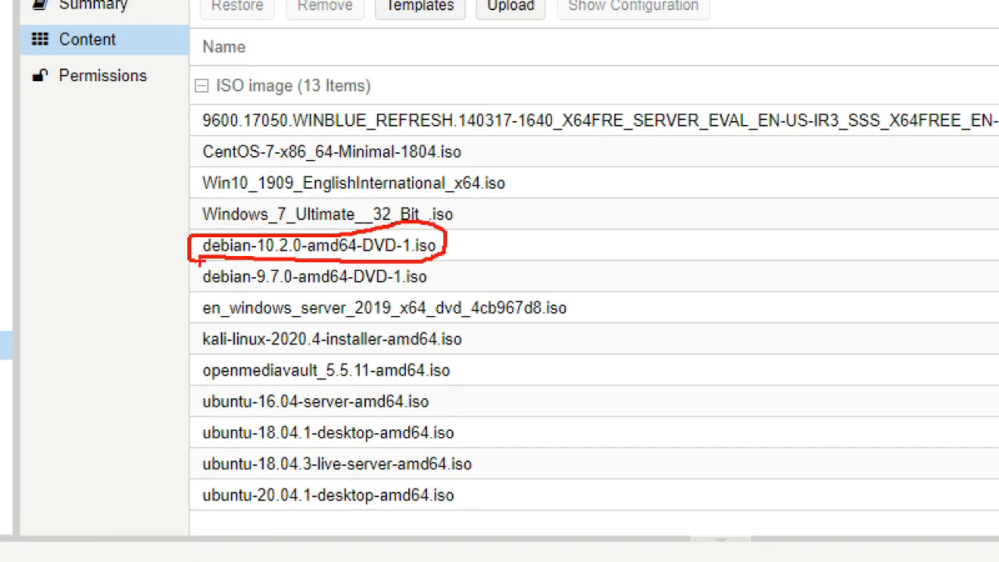
key("Escape")
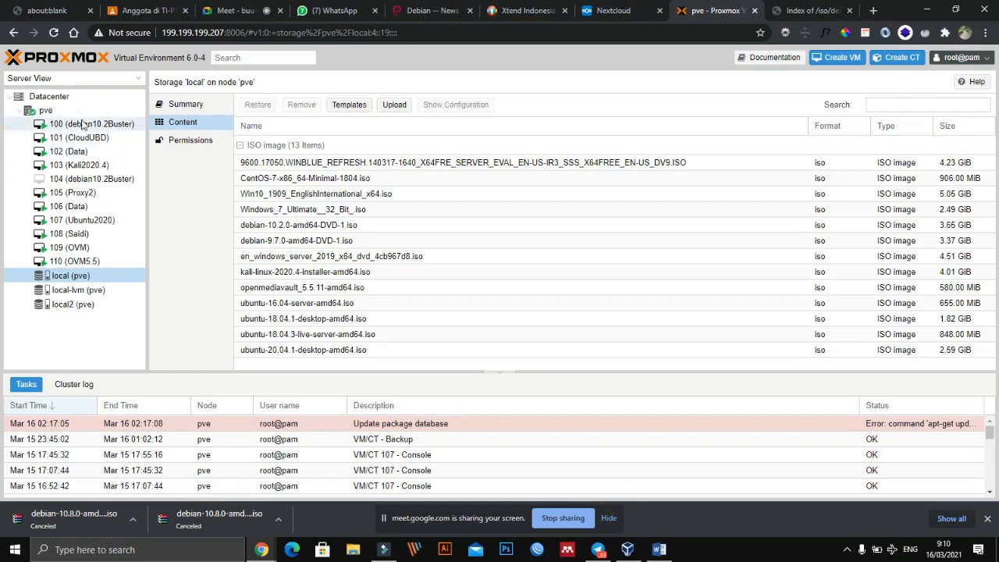
Step: Start creating a new virtual machine from the Datacenter view and name it DataCenter
left_click(46, 110)
left_click(51, 96)
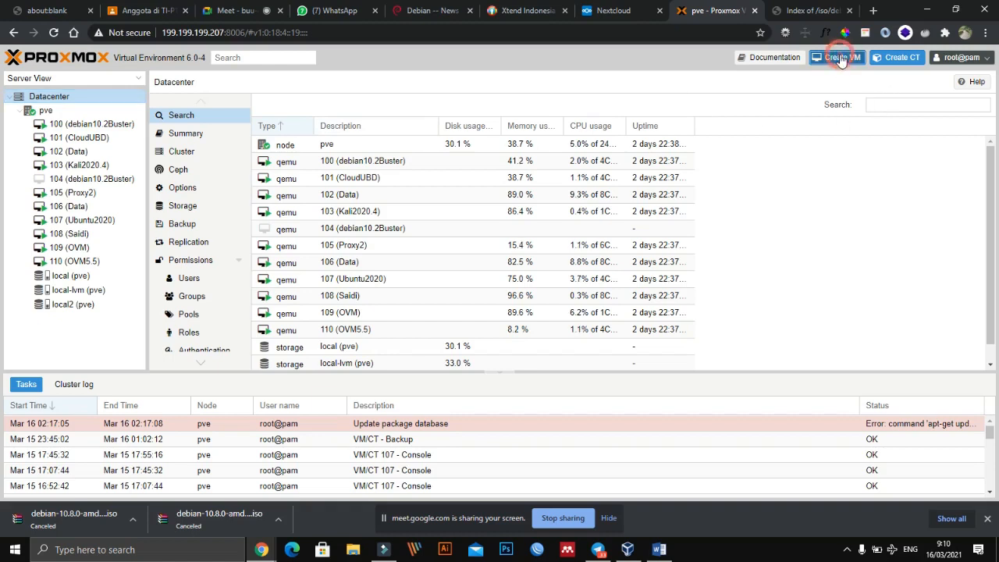
left_click(839, 58)
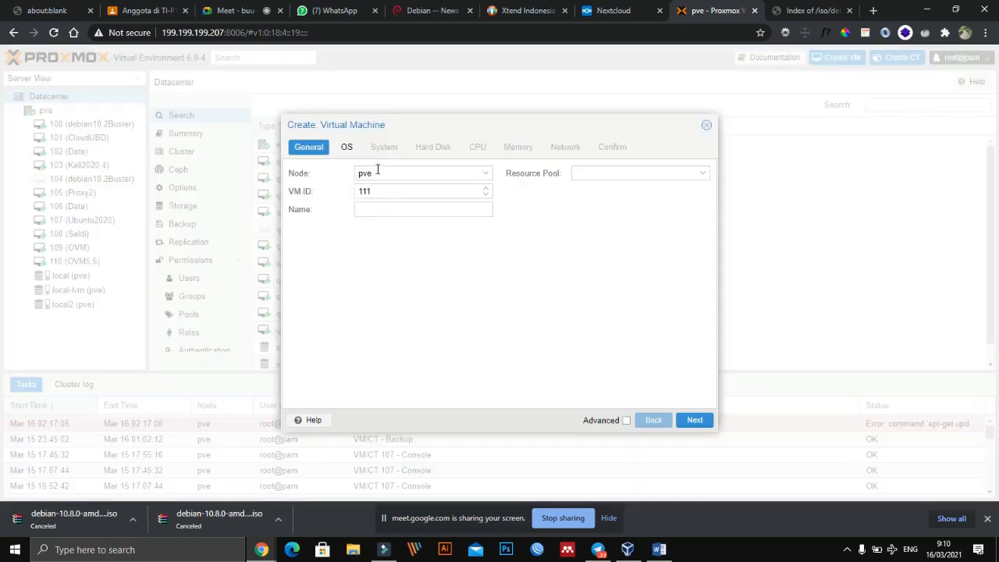
left_click(384, 209)
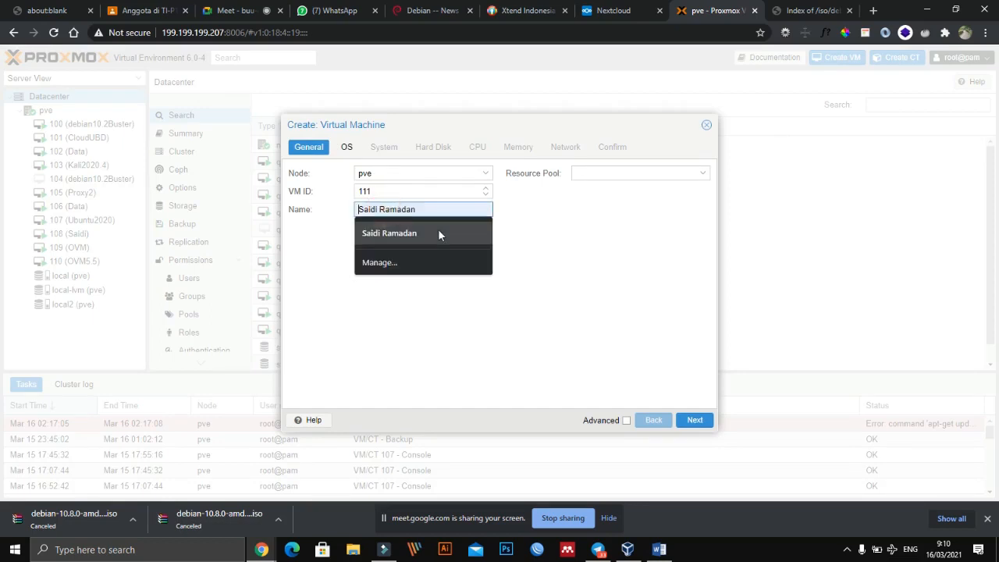
type("DataCenter")
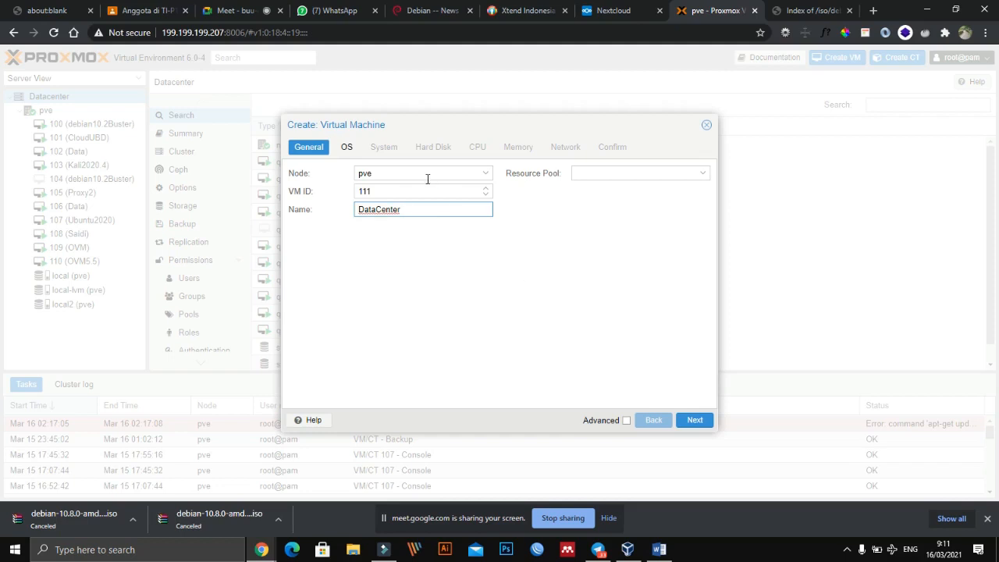
Step: Choose debian-10.2.0-amd64-DVD-1.iso from local storage as the new virtual machine's installation image
left_click(697, 423)
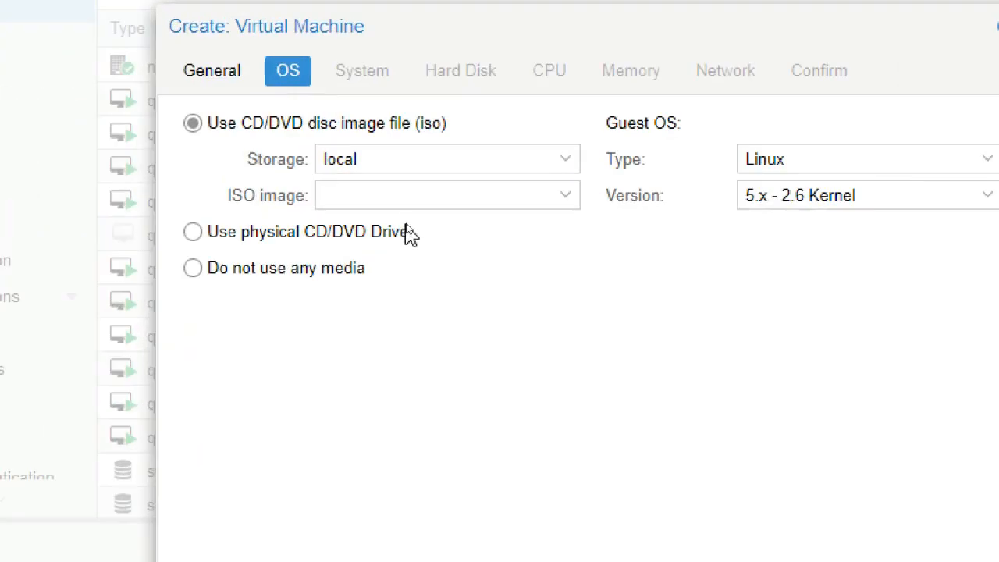
left_click(561, 205)
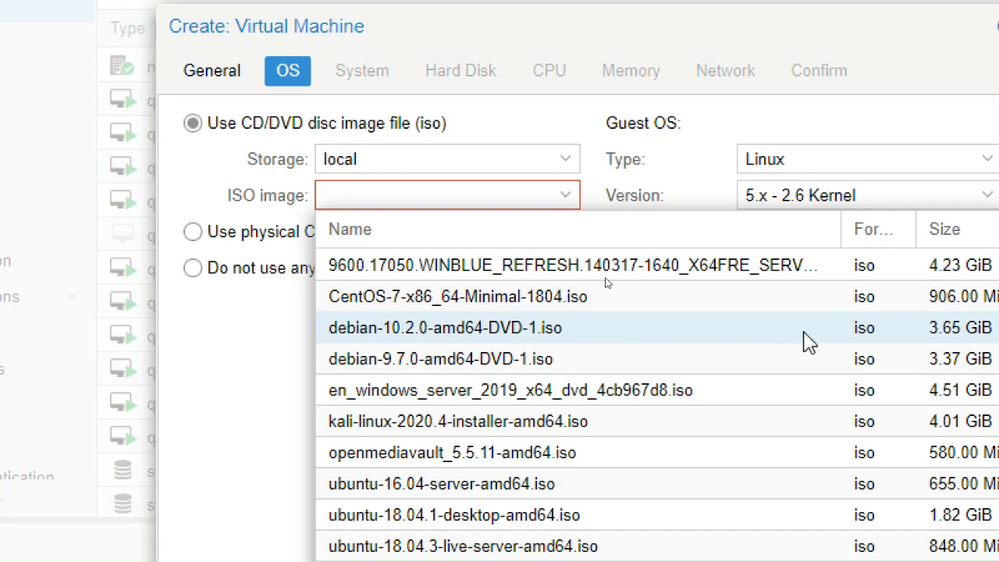
left_click(737, 335)
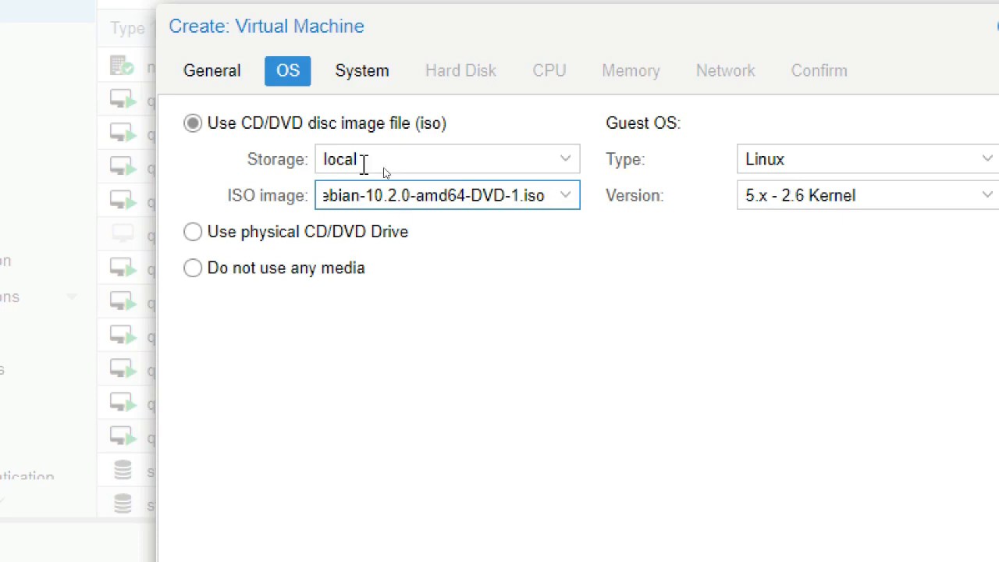
Step: Accept the default system settings and set the virtual machine's disk size to 200 GiB
left_click(364, 86)
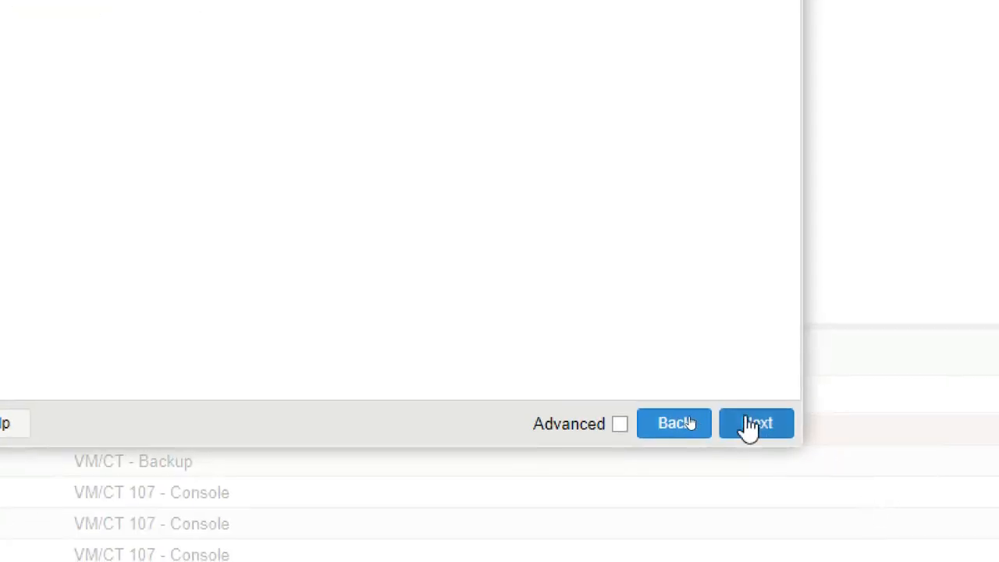
left_click(753, 423)
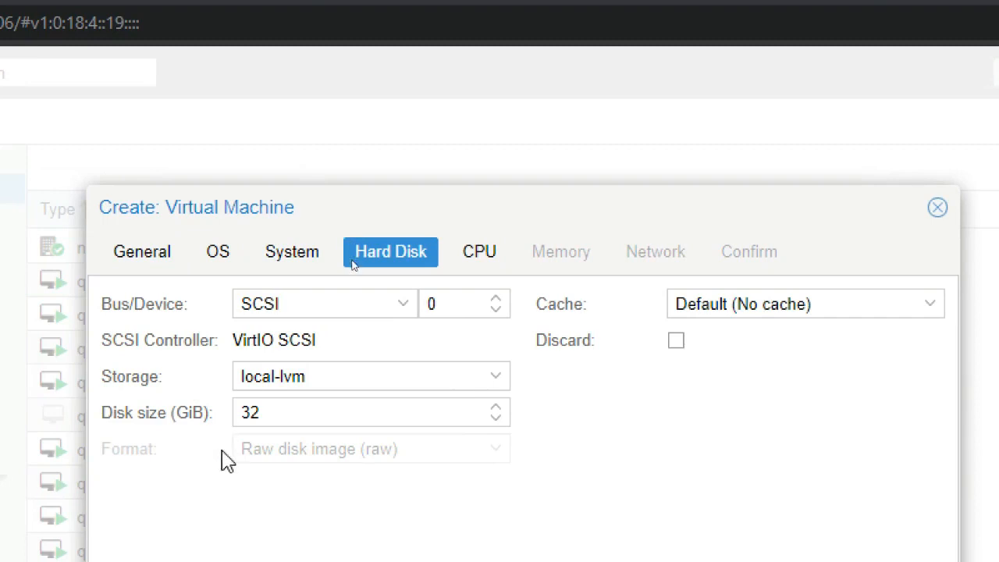
double_click(297, 394)
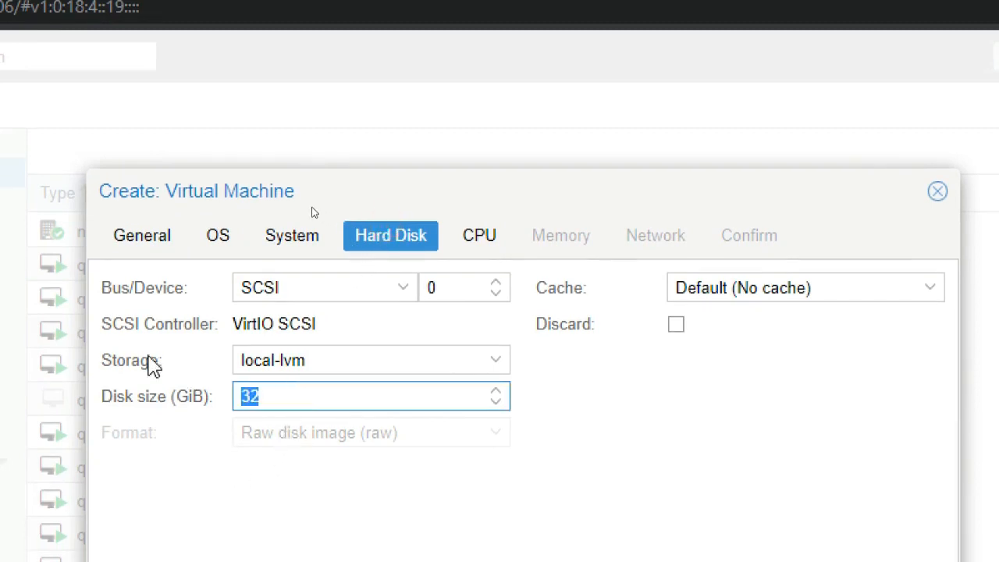
type("200")
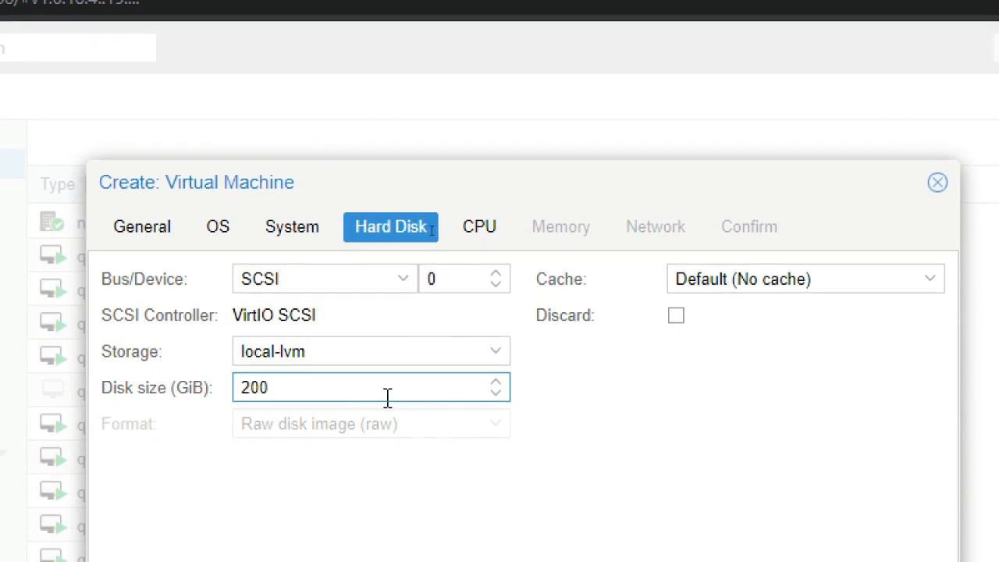
Step: Give the virtual machine 2 CPU sockets and 2 cores of type Default (kvm64), and continue to the memory settings
left_click(488, 237)
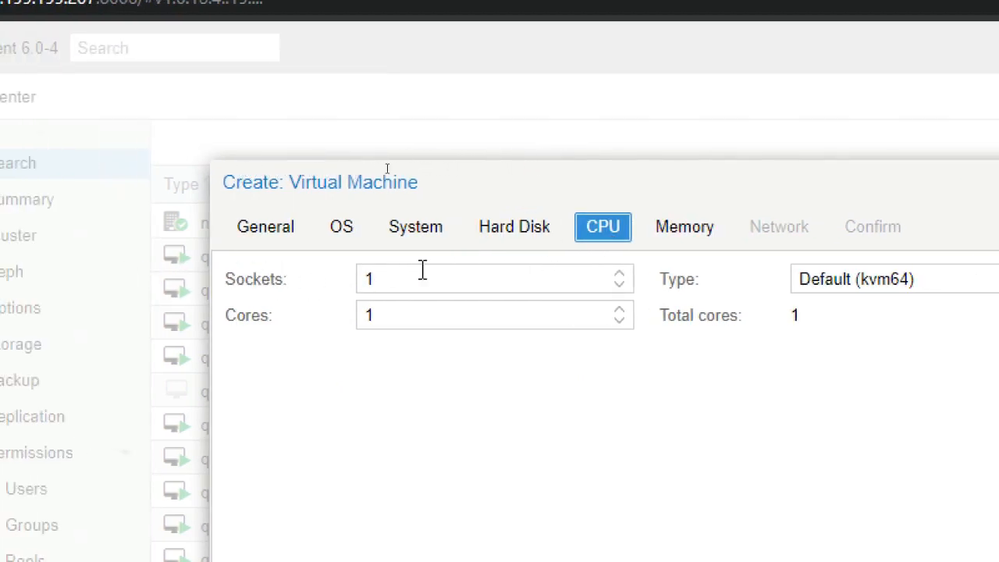
left_click(622, 275)
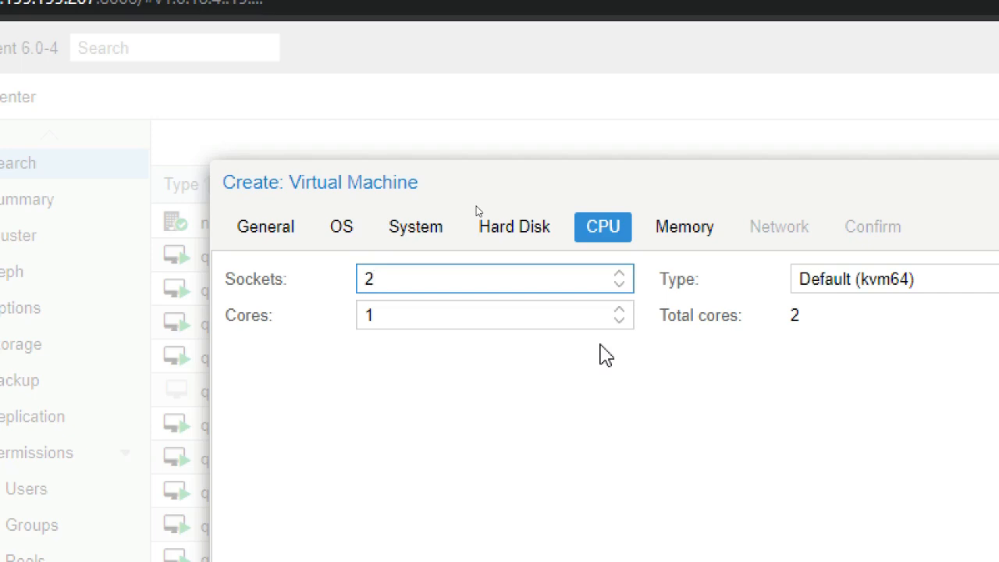
left_click_drag(406, 313, 341, 315)
type("2")
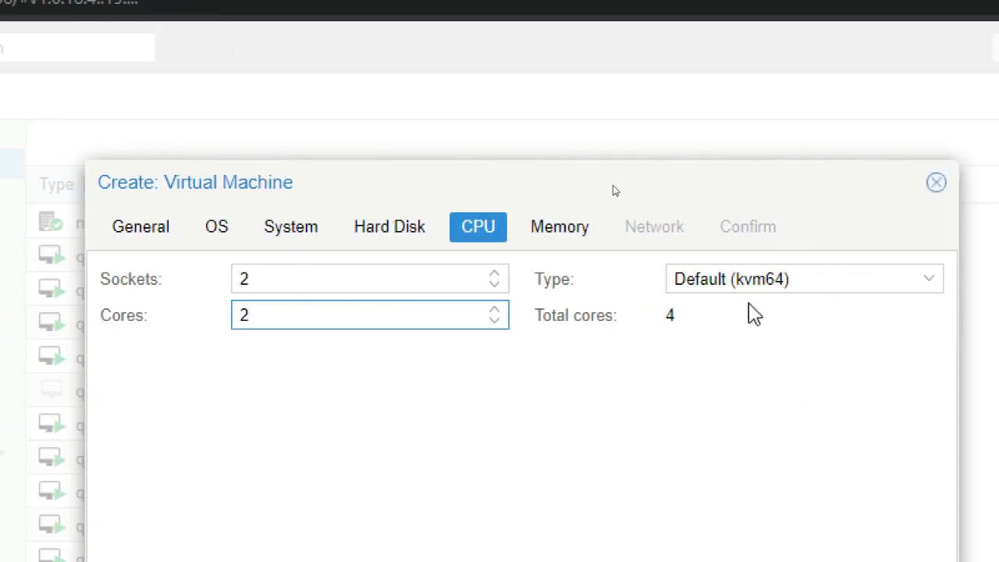
left_click(755, 292)
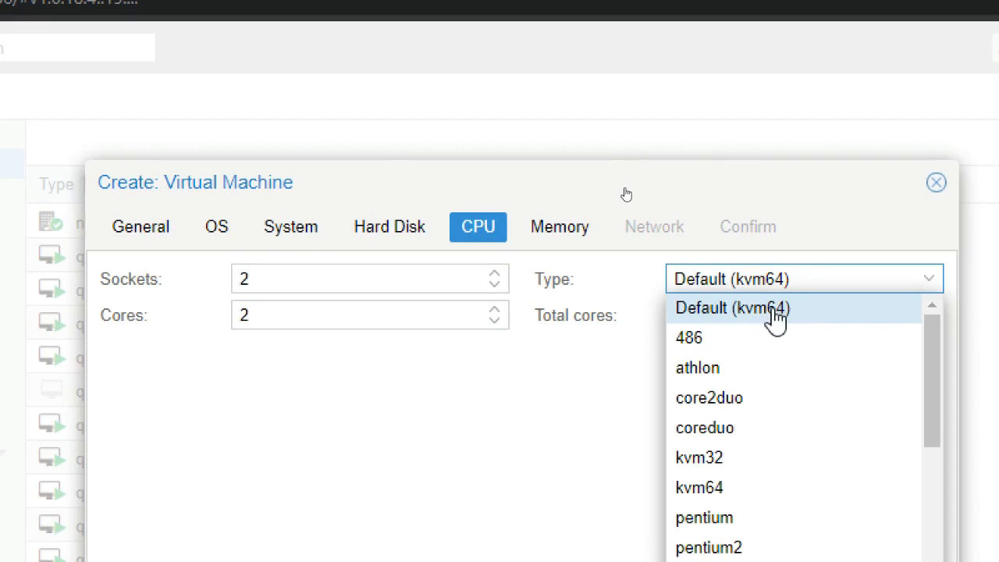
left_click(773, 315)
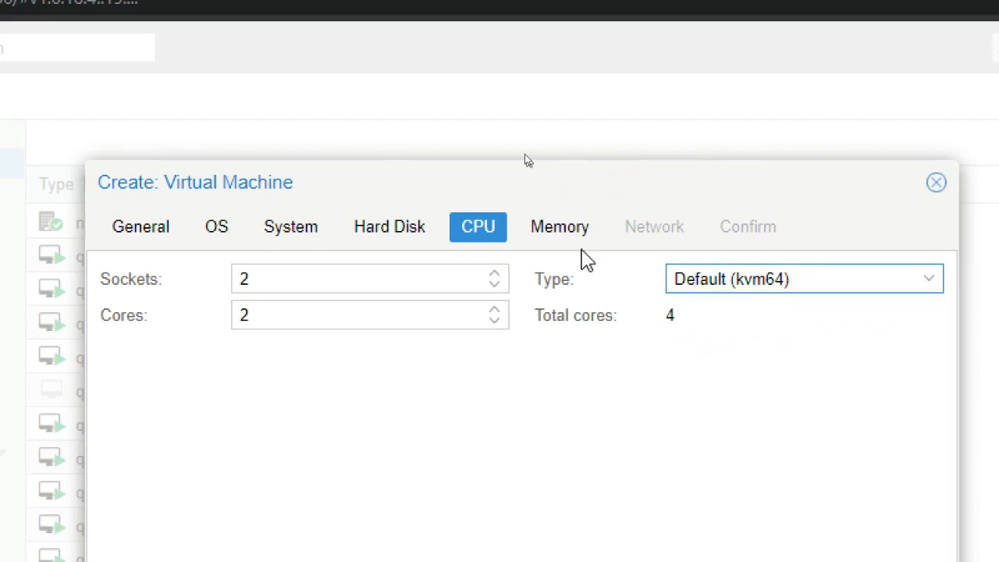
left_click(572, 232)
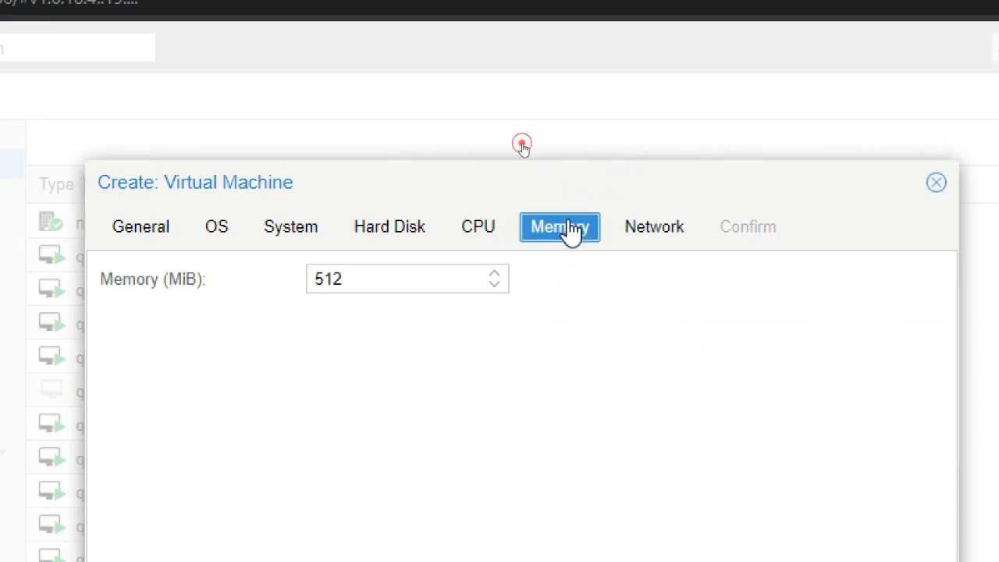
double_click(363, 273)
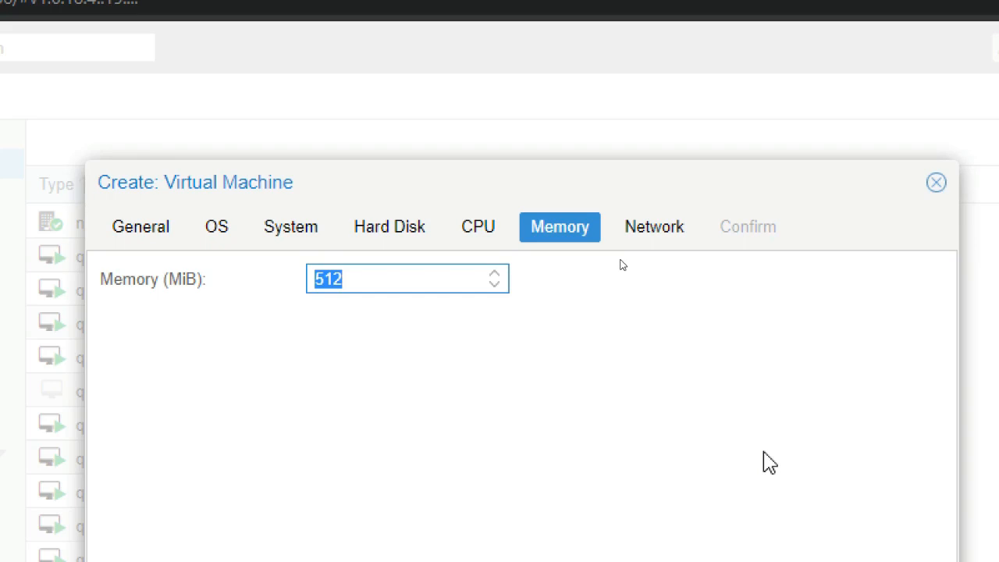
key("super")
left_click(463, 275)
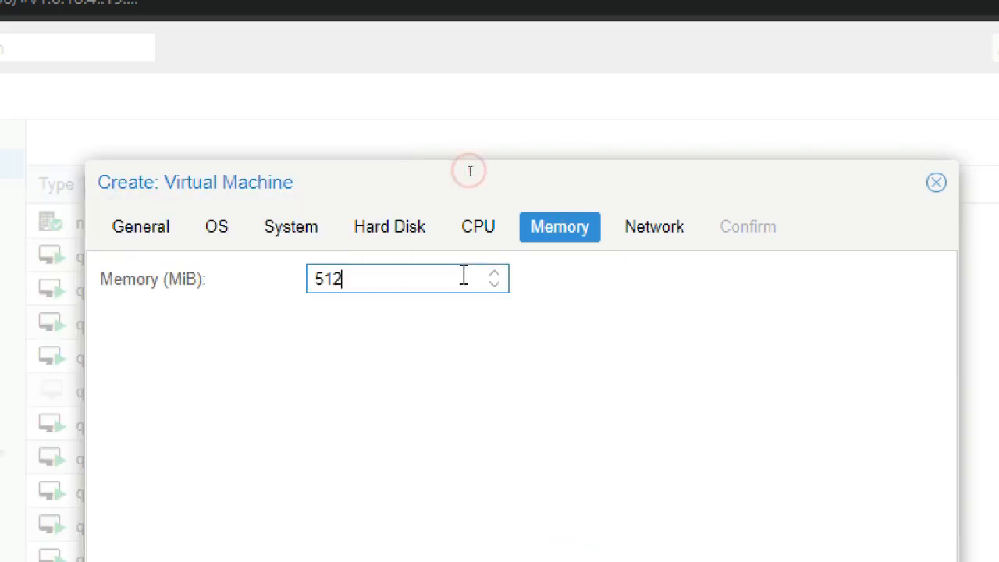
left_click(495, 274)
left_click(495, 274)
left_click(495, 274)
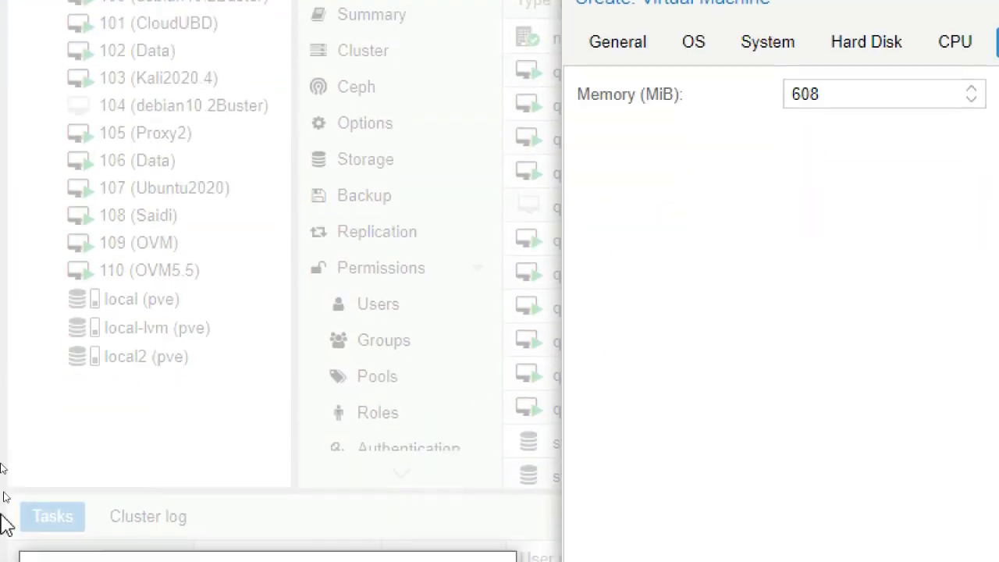
Step: Switch to the Windows Calculator and multiply 4 by 1024 to work out the memory size
key("super+r")
type("calc")
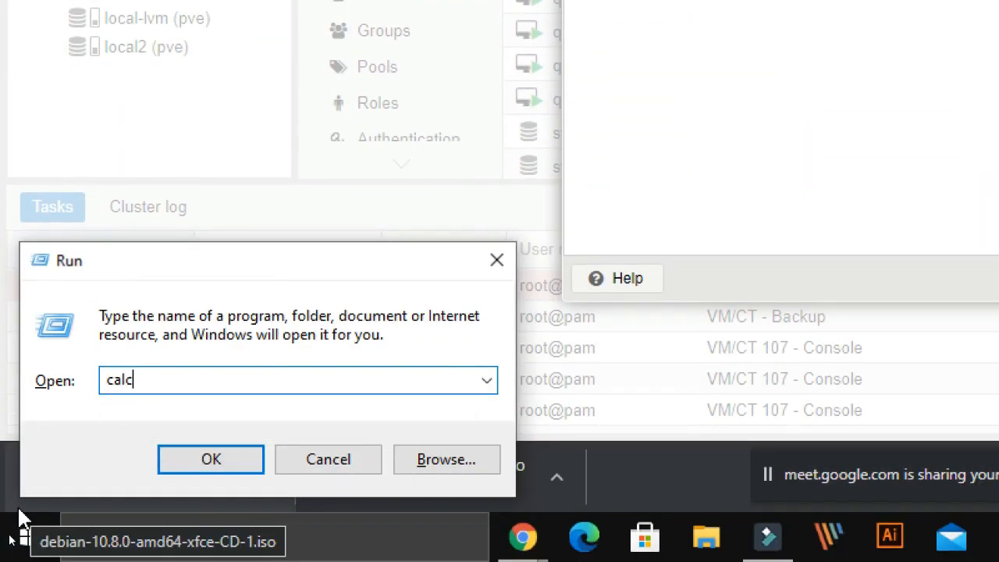
key("Return")
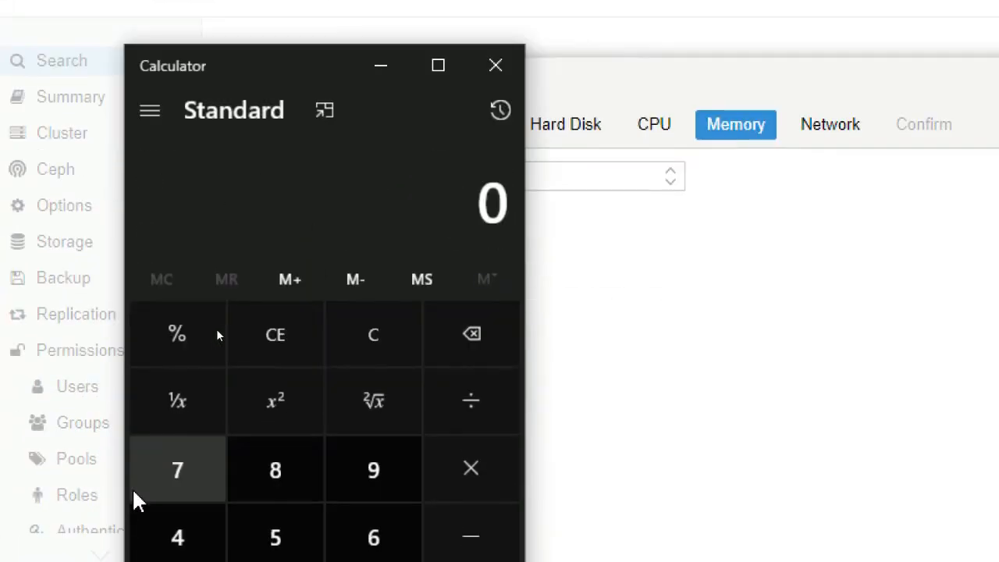
key("4")
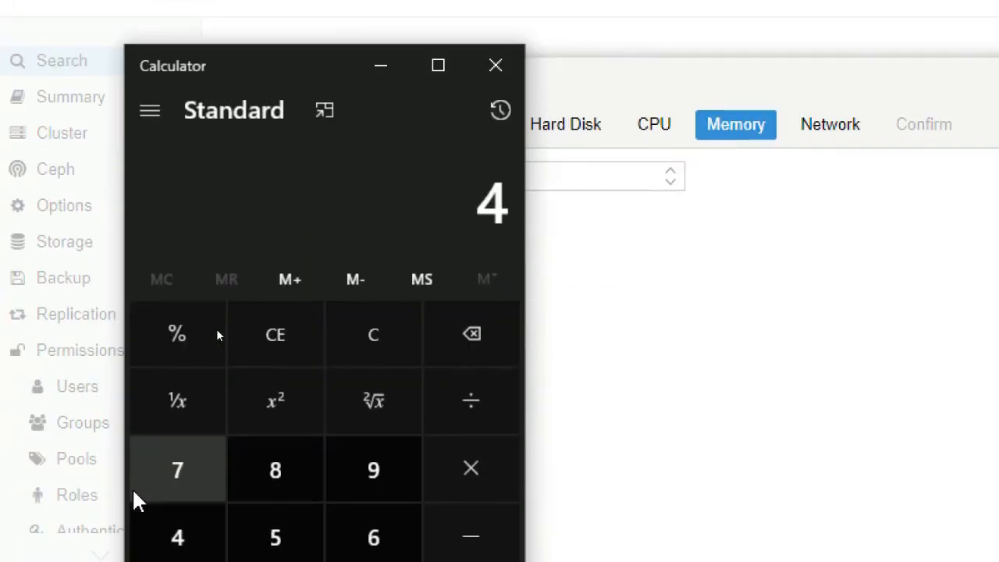
key("asterisk")
type("024")
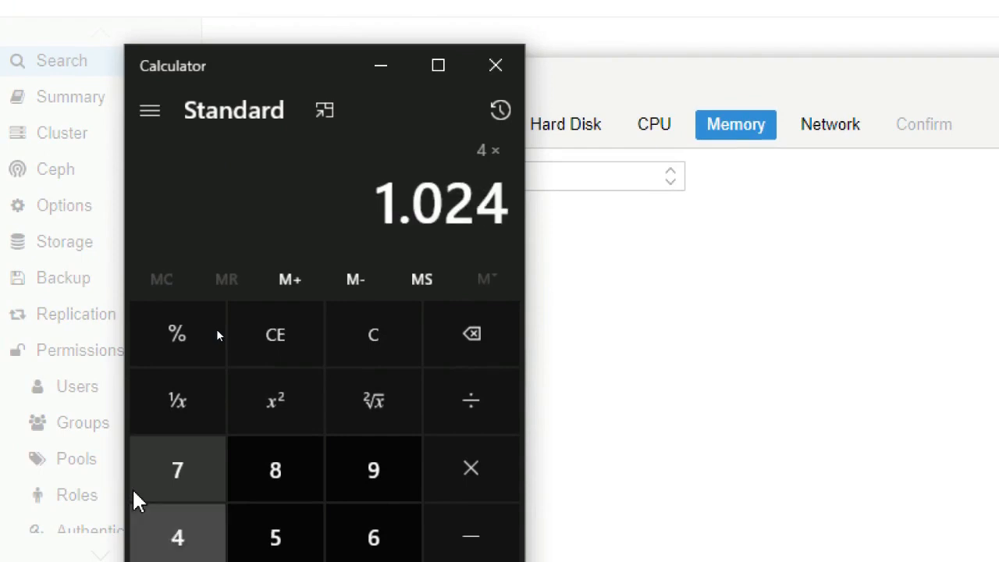
key("Return")
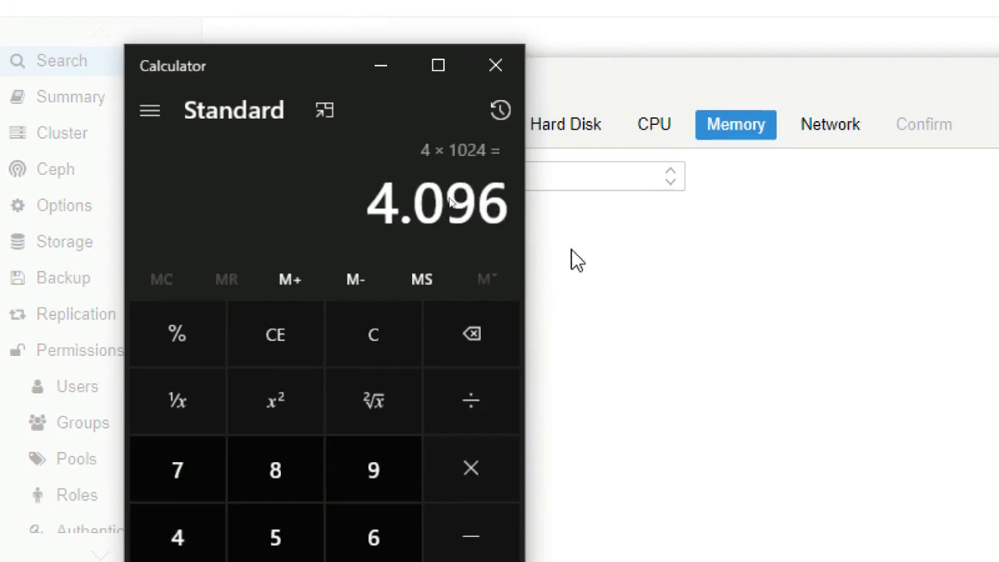
Step: Back in the Proxmox wizard, set the virtual machine's memory to 4096 MiB and its network card model to Intel E1000
left_click(616, 175)
left_click_drag(616, 175, 458, 175)
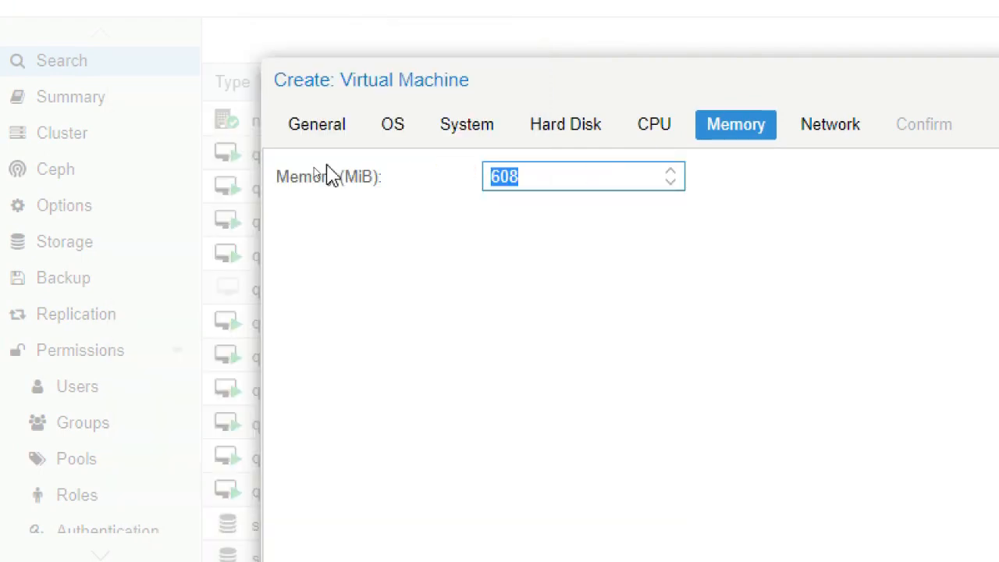
type("4096")
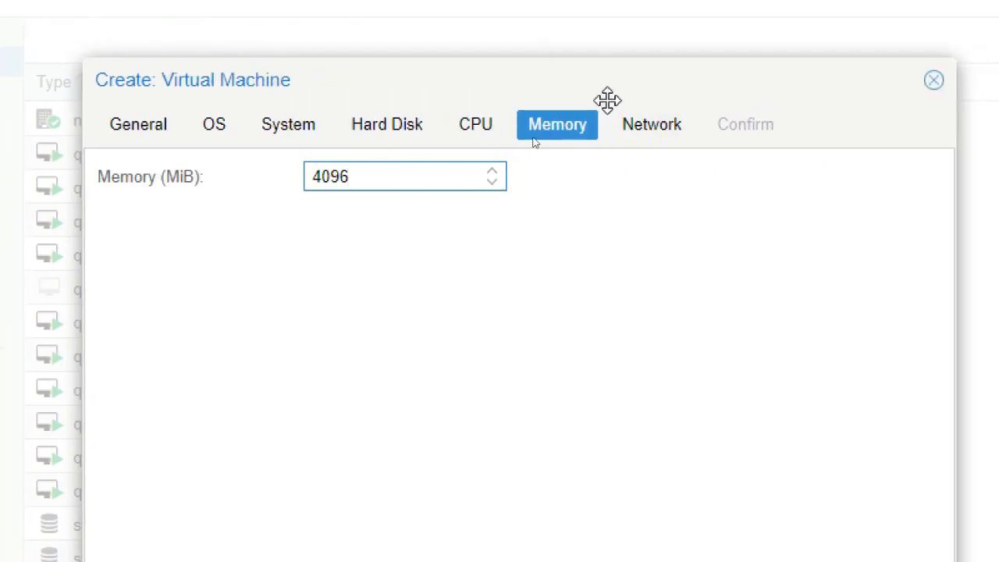
left_click(642, 127)
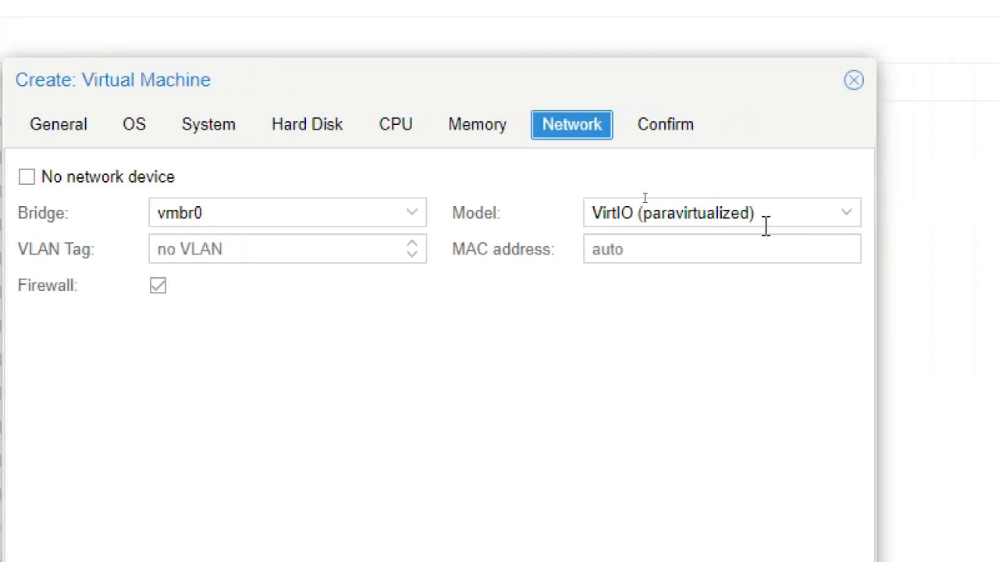
left_click(845, 222)
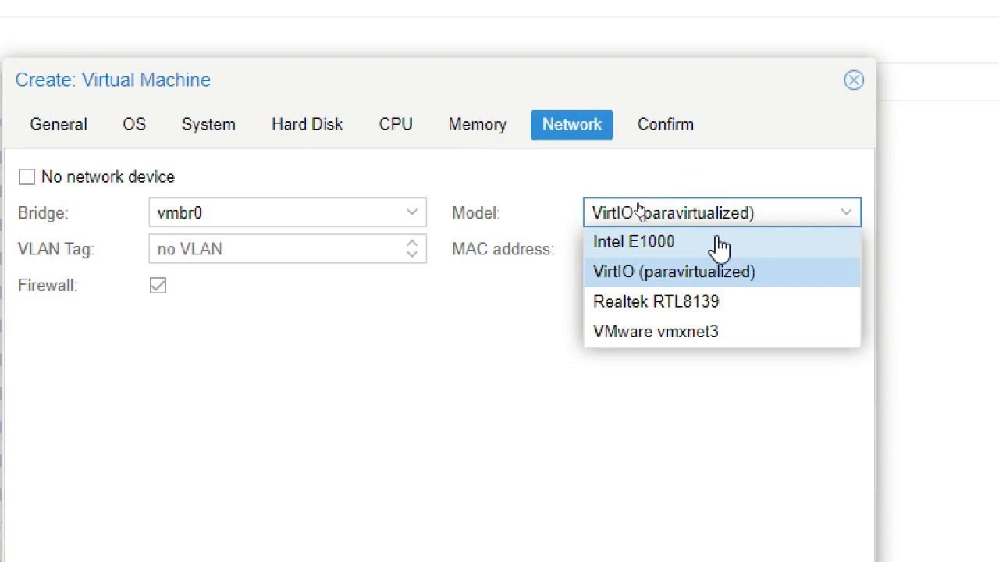
left_click(719, 244)
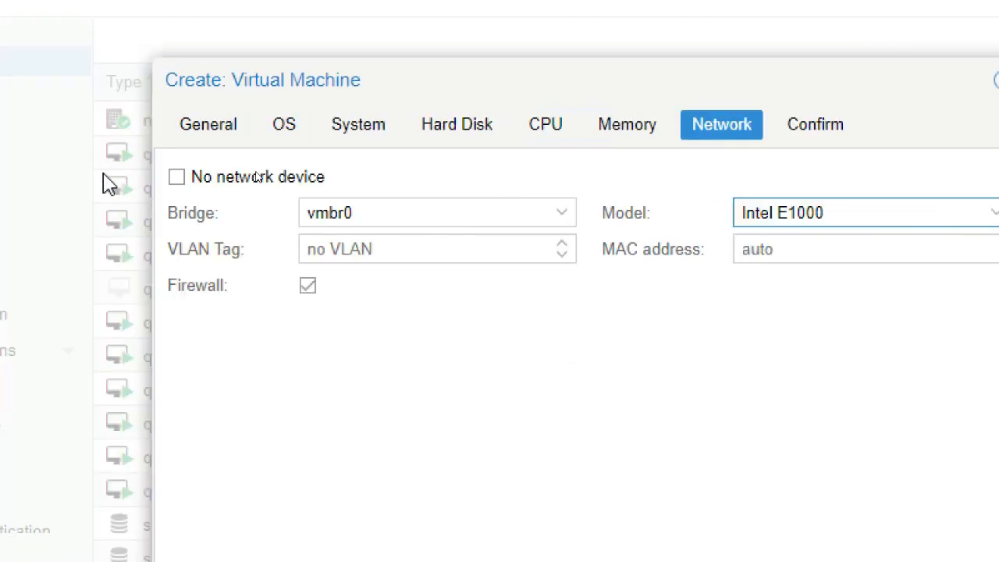
Step: Enable Start after created in the configuration summary and finish creating the DataCenter virtual machine
left_click(839, 135)
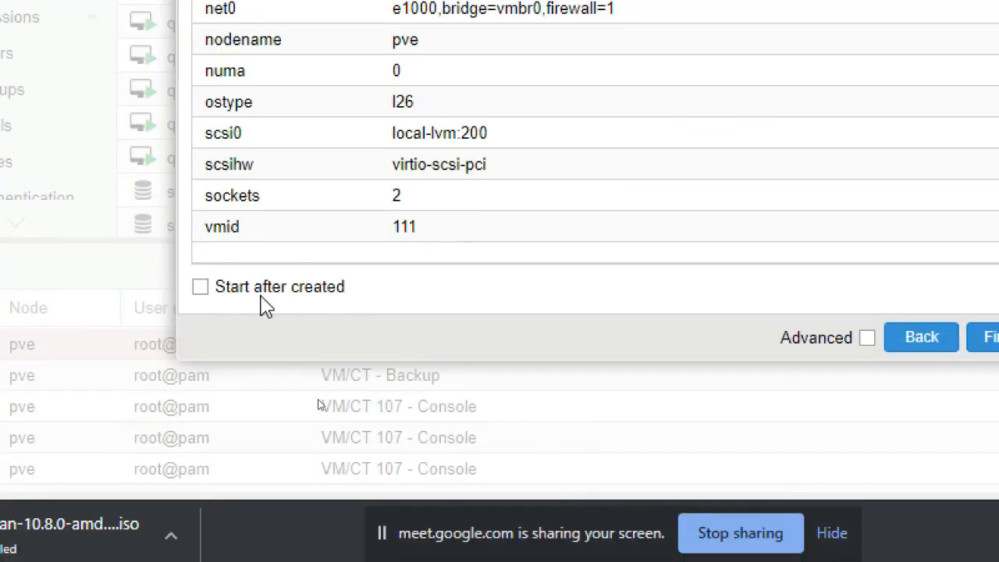
left_click(215, 286)
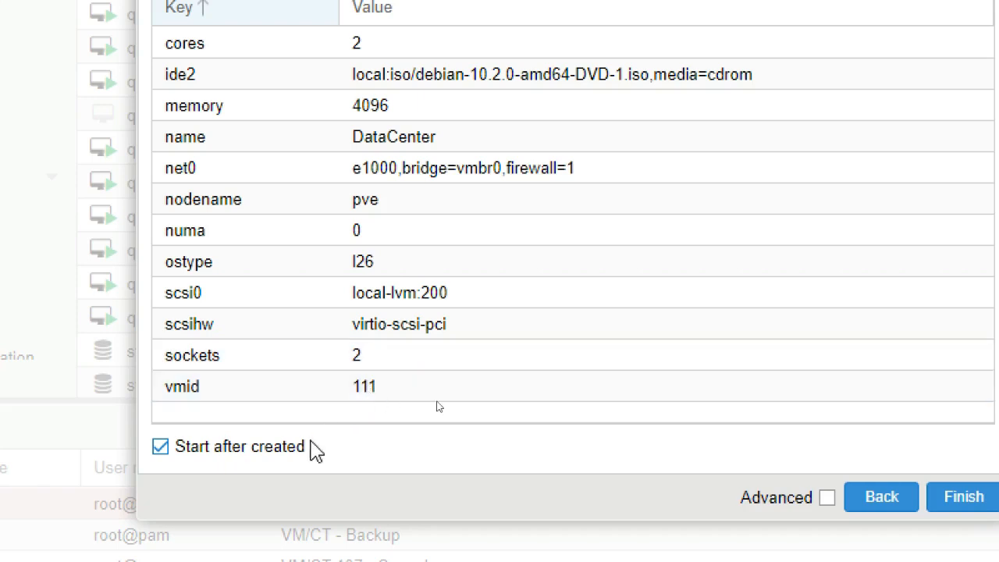
left_click(879, 479)
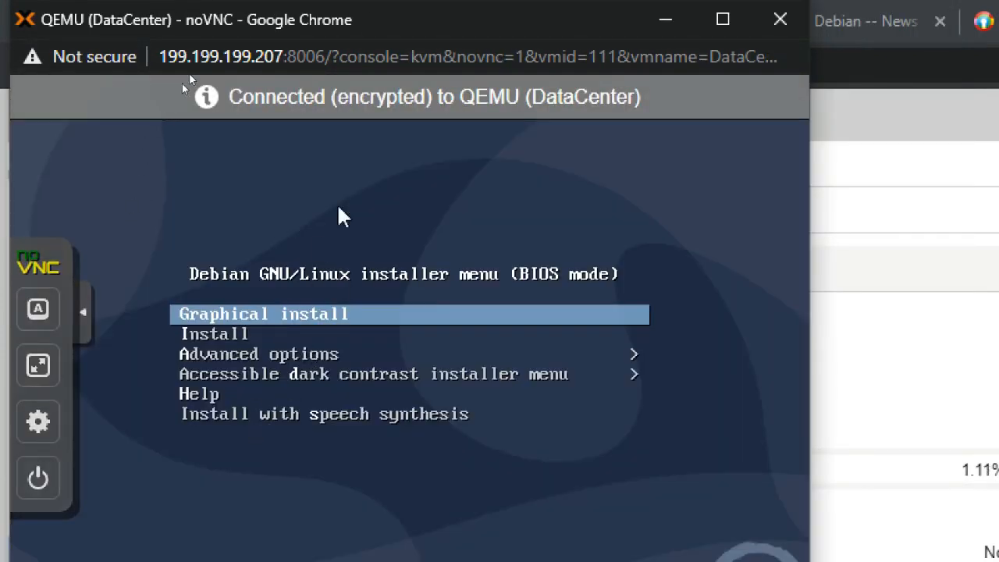
Step: In the DataCenter console, start the text-mode Install from the Debian installer menu and choose English as the language
left_click_drag(448, 18, 668, 9)
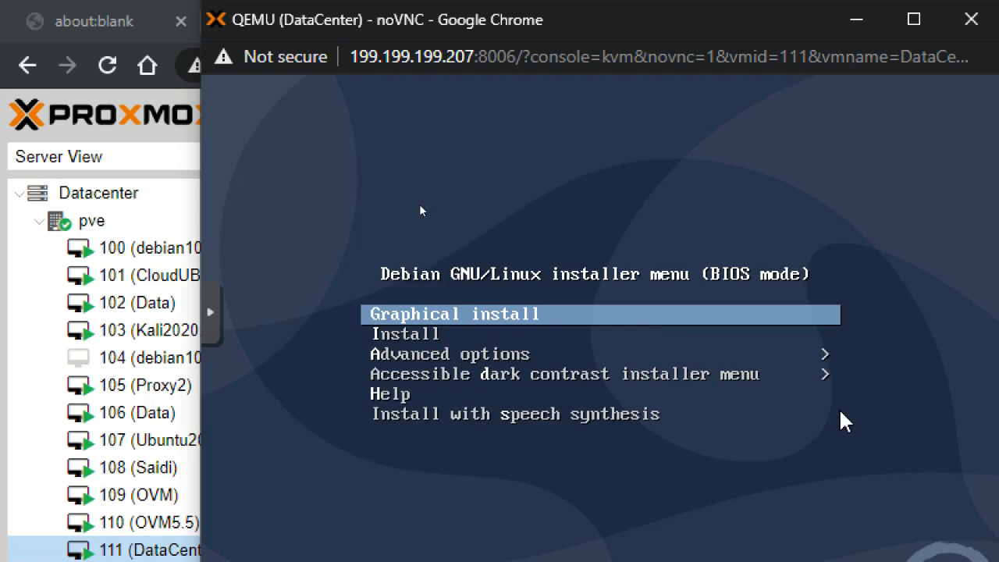
key("Down")
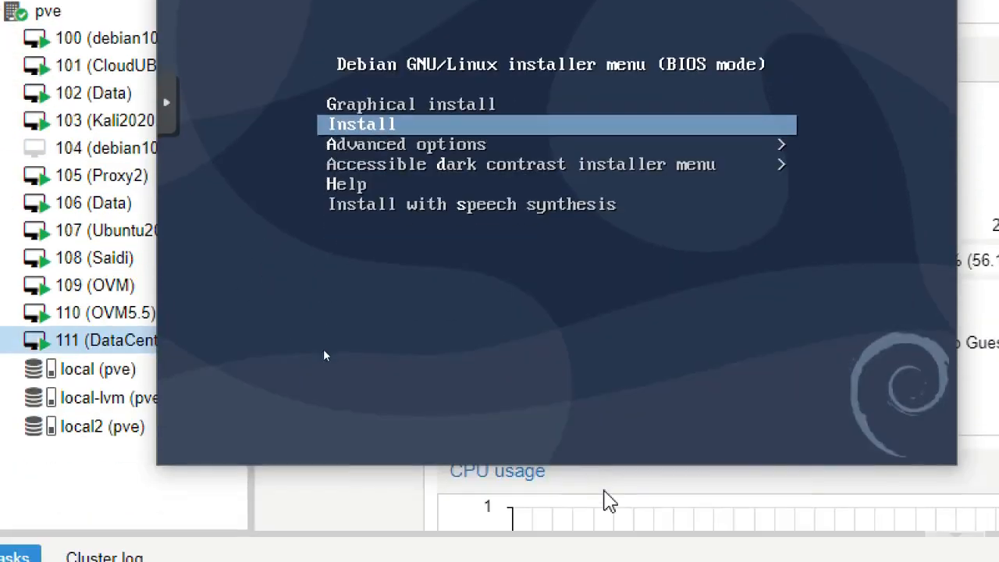
key("Return")
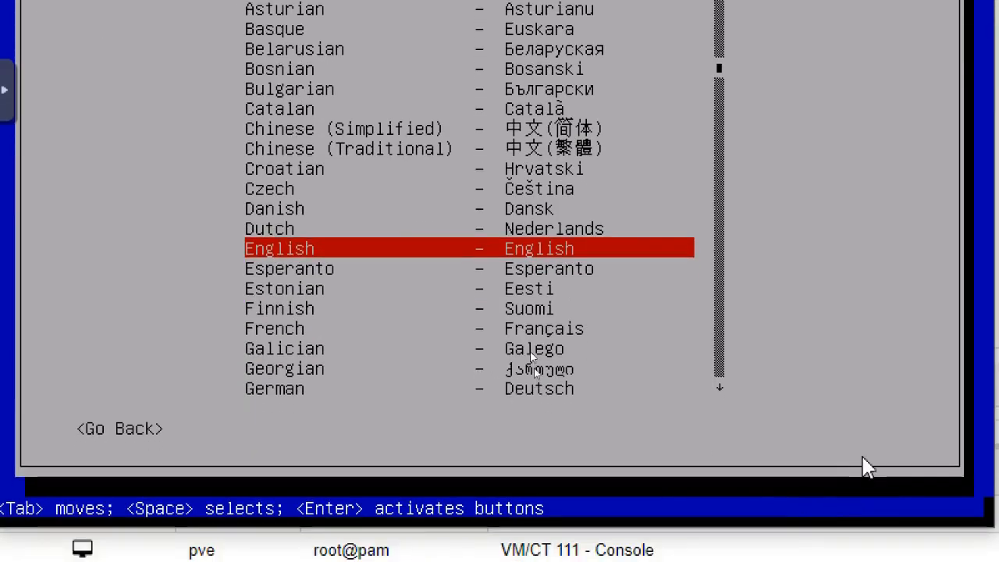
key("Return")
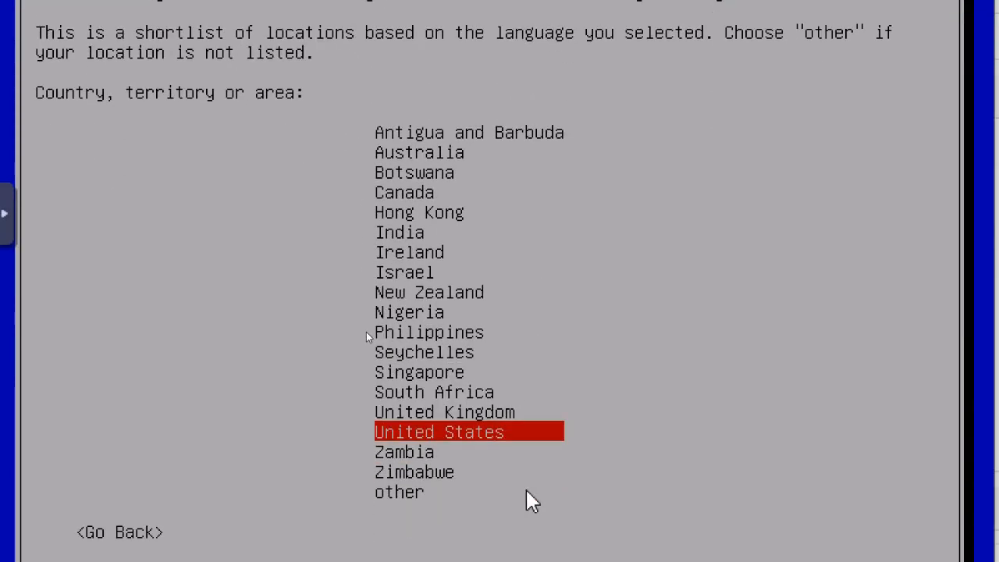
Step: Choose other as the installer's location instead of a country from the shortlist
key("Down")
key("Down")
key("Down")
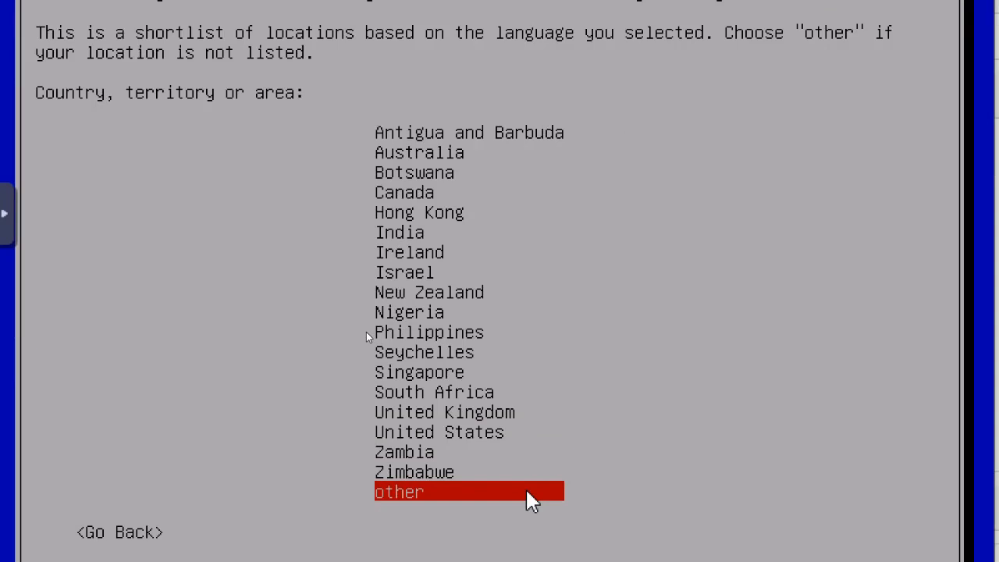
key("Up")
key("Up")
key("Up")
key("Down")
key("Down")
key("Down")
key("Return")
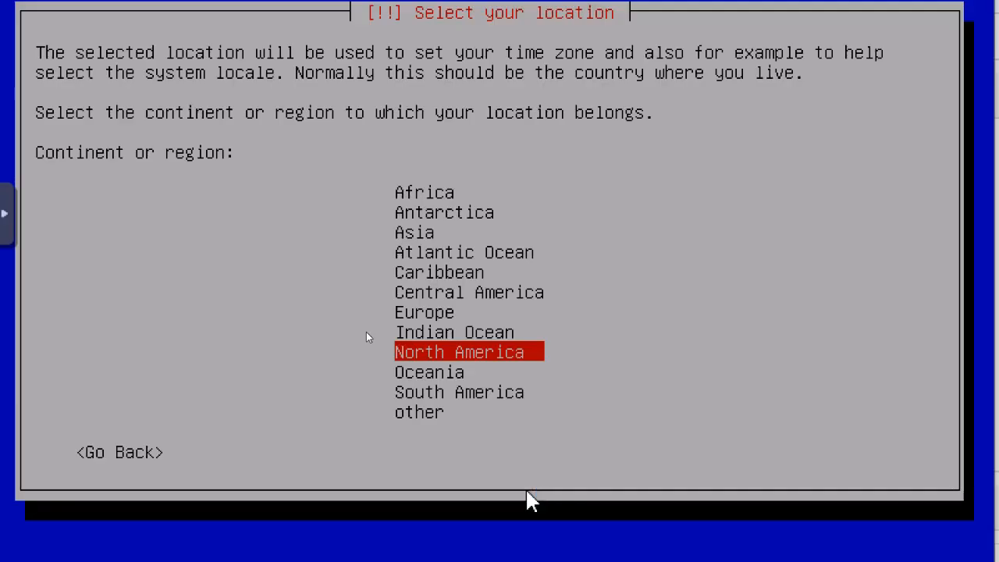
Step: Choose Asia as the continent or region for the system's location
key("Up")
key("Up")
key("Up")
key("Up")
key("Up")
key("Up")
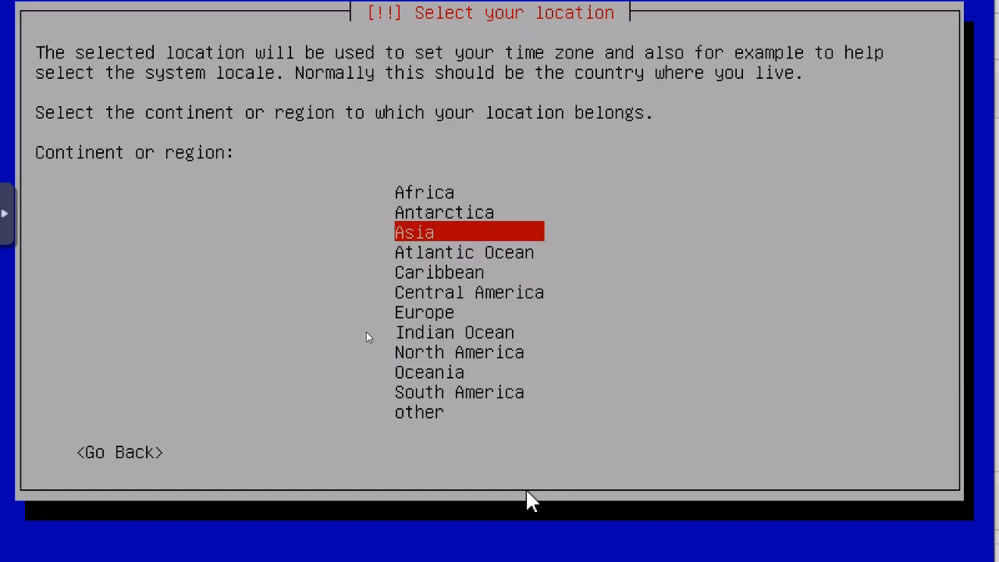
key("Return")
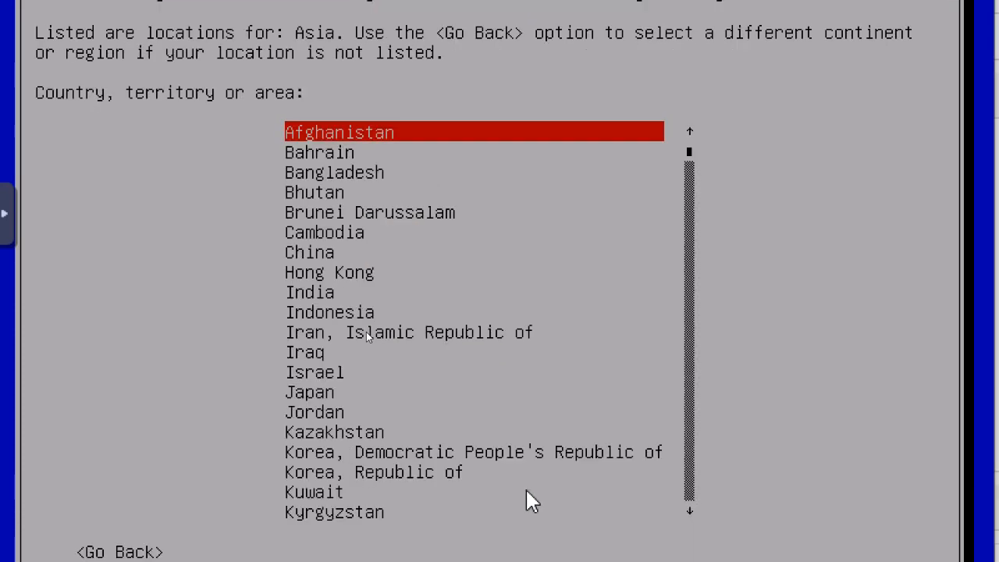
Step: Choose Indonesia as the country for the system's location
key("Down")
key("Down")
key("Down")
key("Down")
key("Down")
key("Down")
key("Down")
key("Down")
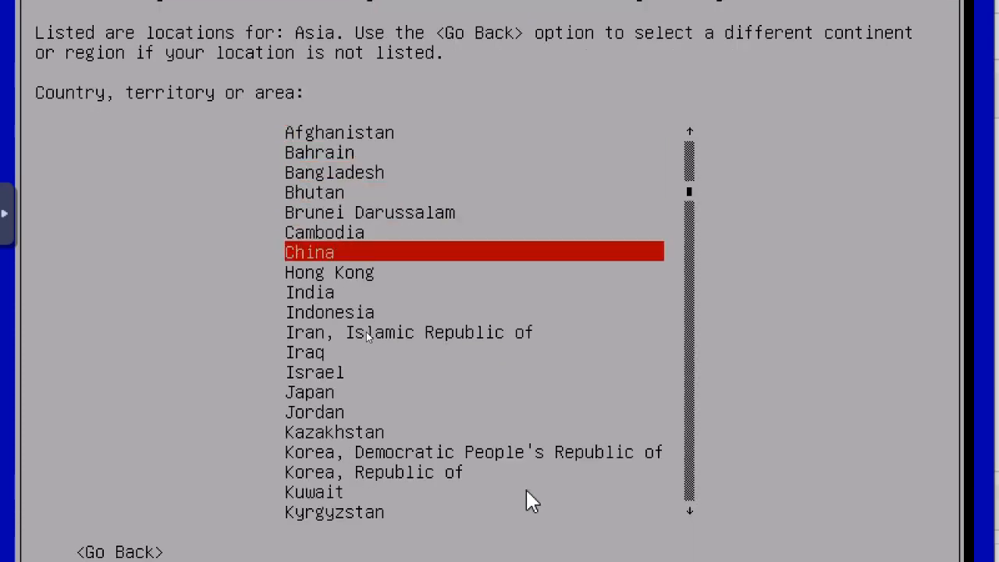
key("Down")
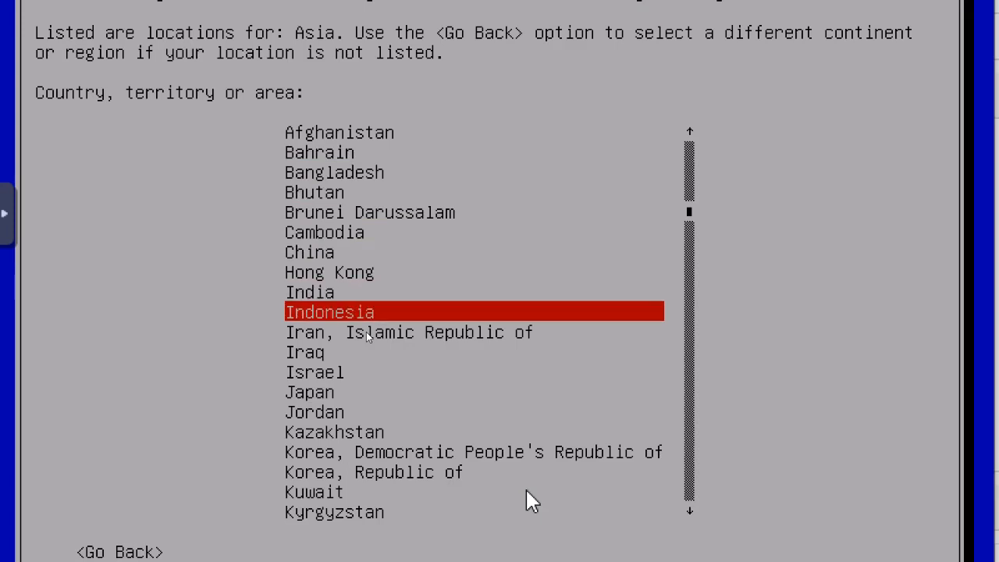
key("Return")
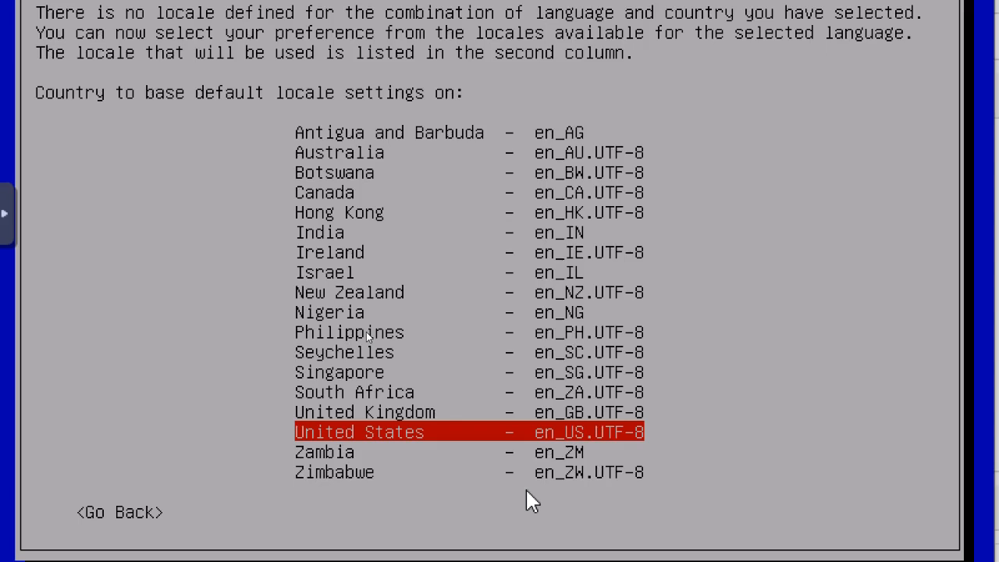
Step: Accept United States (en_US.UTF-8) as the default locale and American English as the keyboard layout
key("Return")
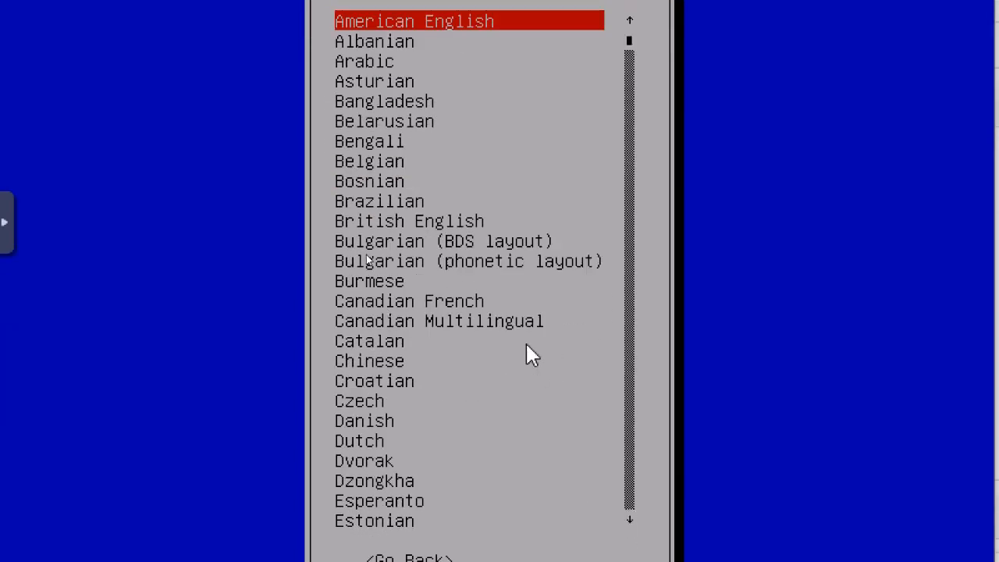
key("Return")
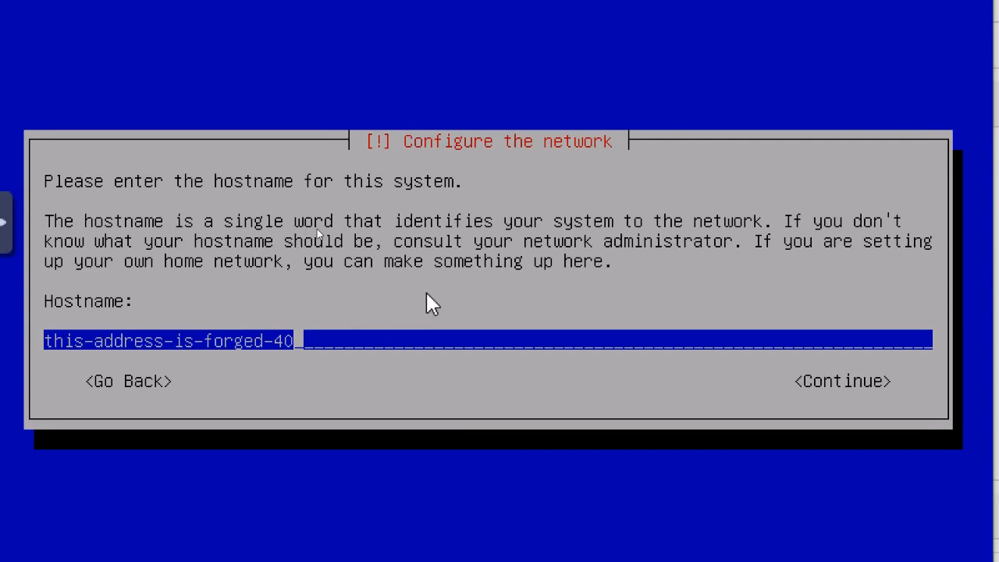
Step: Replace the suggested hostname with datacenter and continue the network configuration
key("BackSpace")
key("BackSpace")
key("BackSpace")
key("BackSpace")
key("BackSpace")
key("BackSpace")
key("BackSpace")
key("BackSpace")
key("BackSpace")
key("BackSpace")
key("BackSpace")
key("BackSpace")
key("BackSpace")
key("BackSpace")
key("BackSpace")
key("BackSpace")
key("BackSpace")
key("BackSpace")
key("BackSpace")
key("BackSpace")
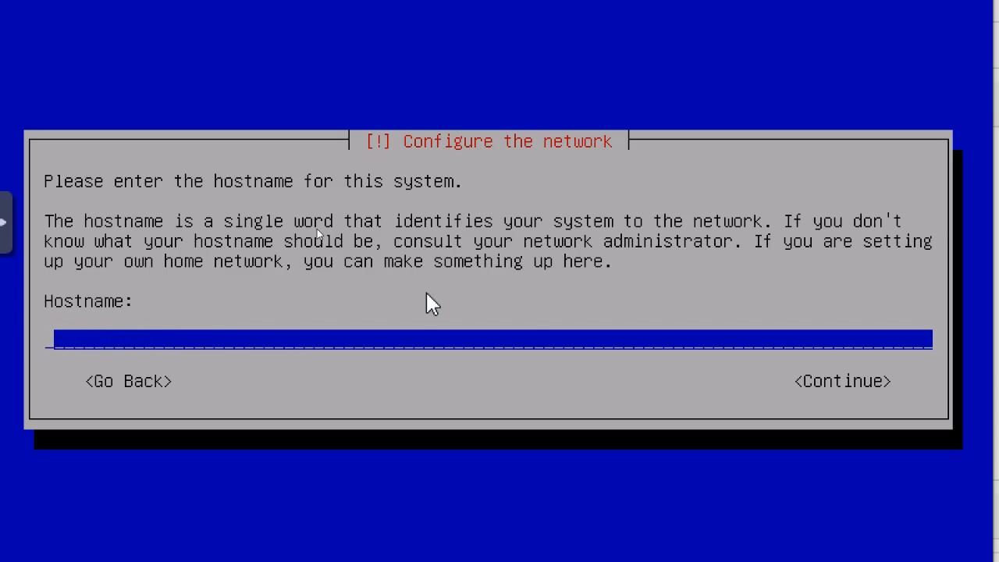
type("datacenter")
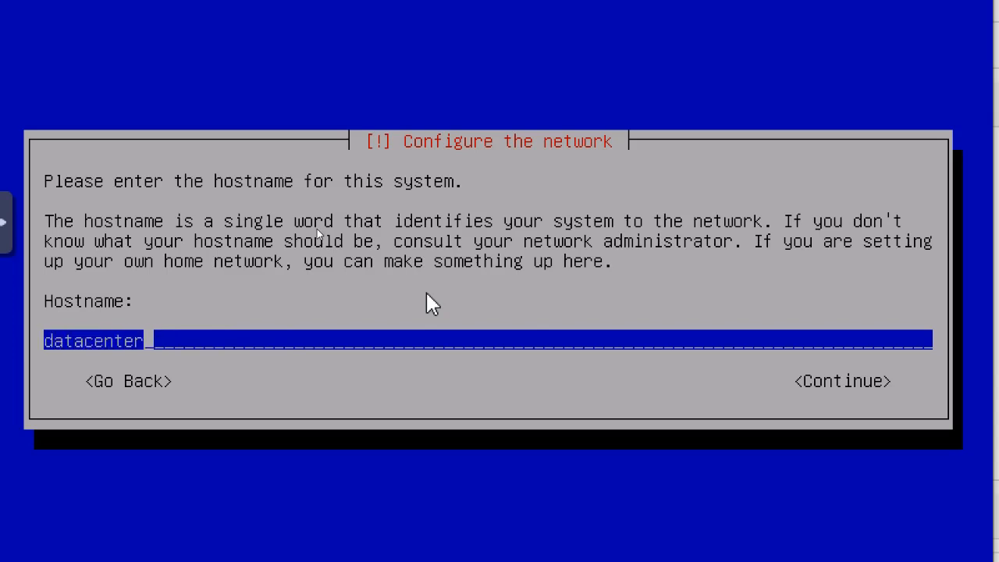
key("Return")
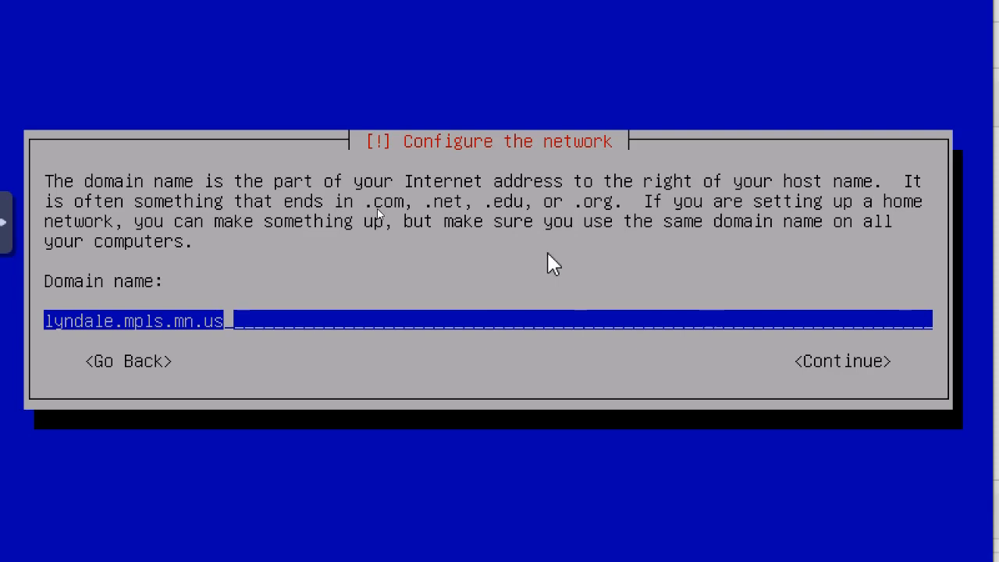
Step: Clear the suggested domain name and continue with the domain left blank
key("BackSpace")
key("BackSpace")
key("BackSpace")
key("BackSpace")
key("BackSpace")
key("BackSpace")
key("BackSpace")
key("BackSpace")
key("BackSpace")
key("BackSpace")
key("BackSpace")
key("BackSpace")
key("BackSpace")
key("BackSpace")
key("BackSpace")
key("BackSpace")
key("BackSpace")
key("BackSpace")
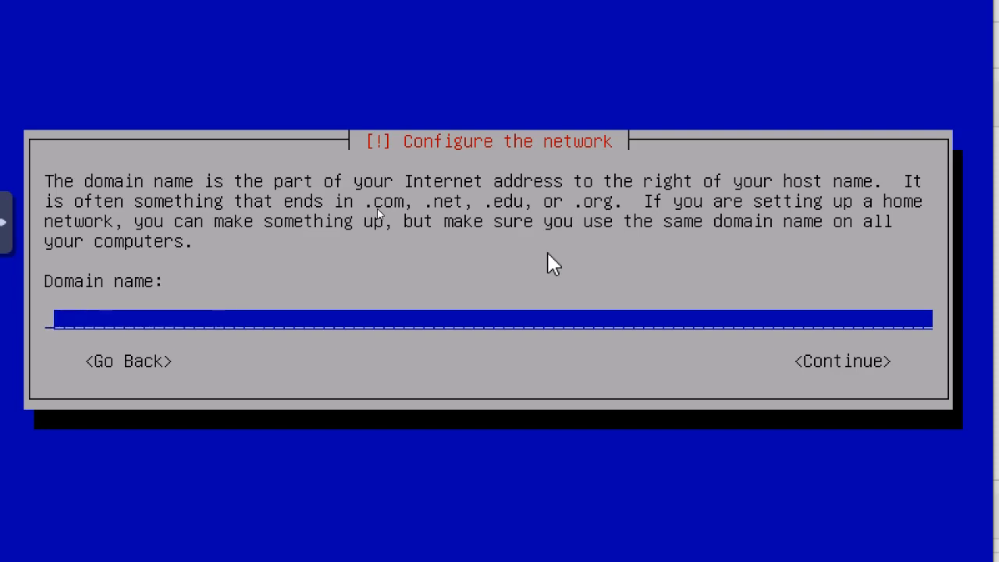
key("Tab")
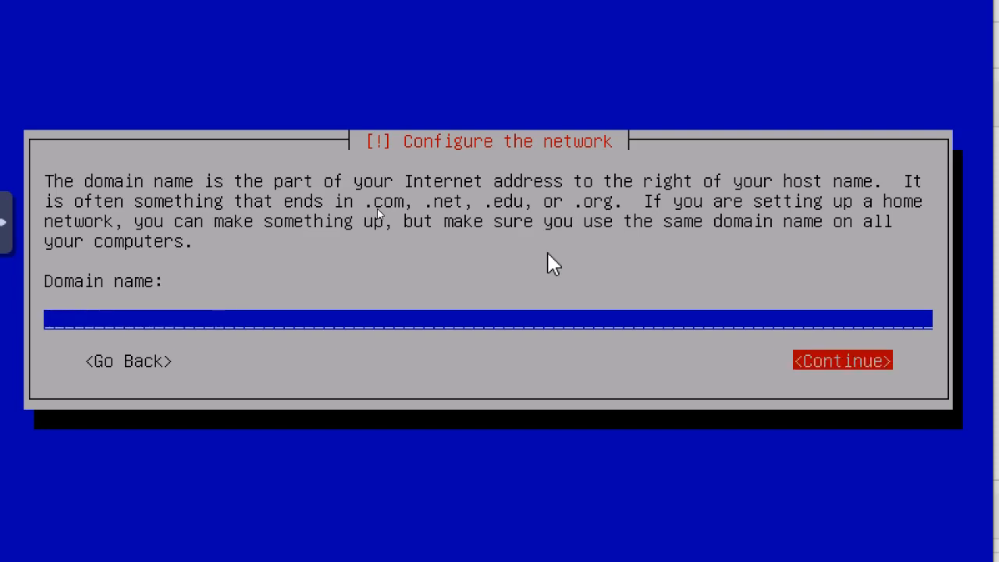
key("Return")
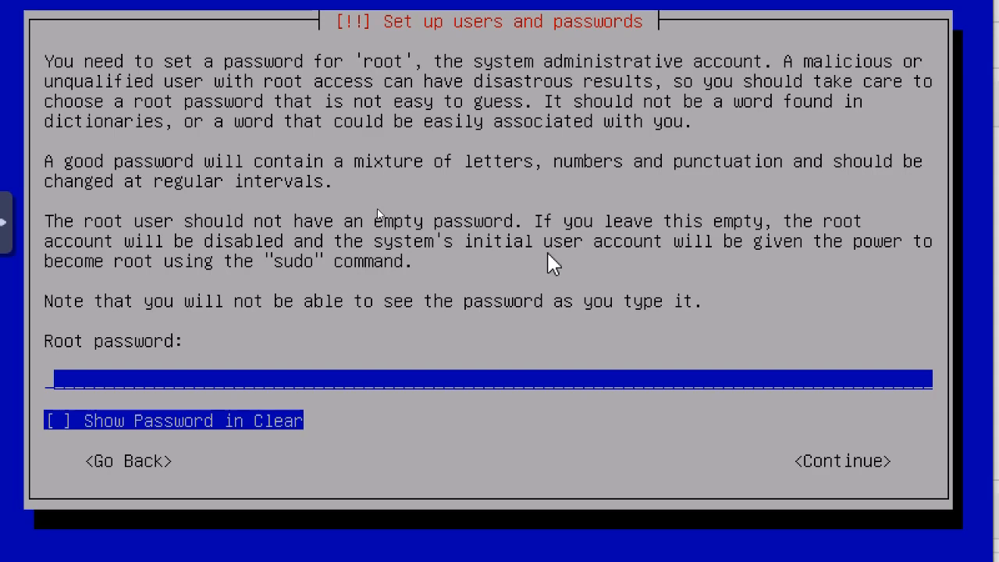
Step: Enter the root account's password without showing it in clear and continue
type("********")
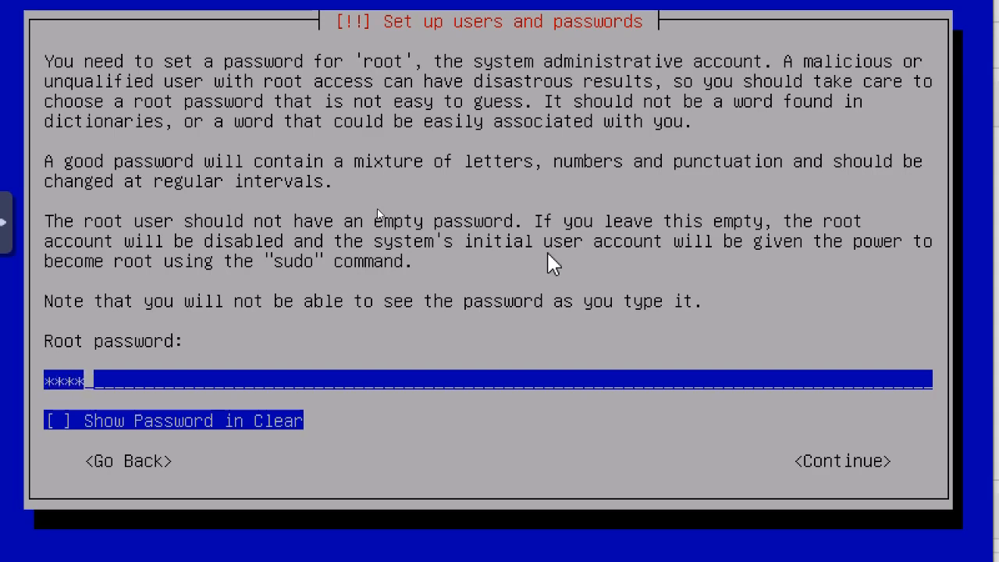
type("****")
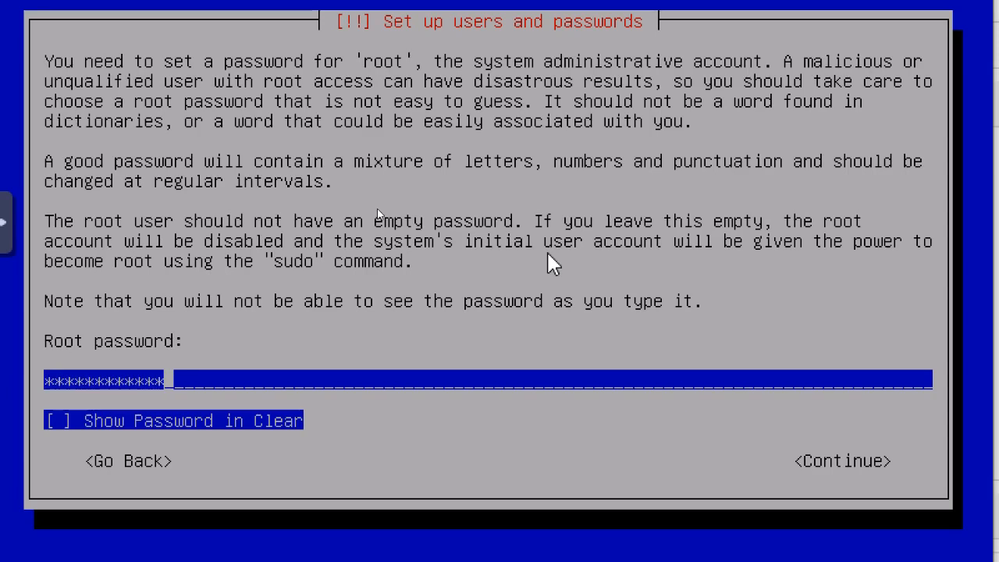
key("Tab")
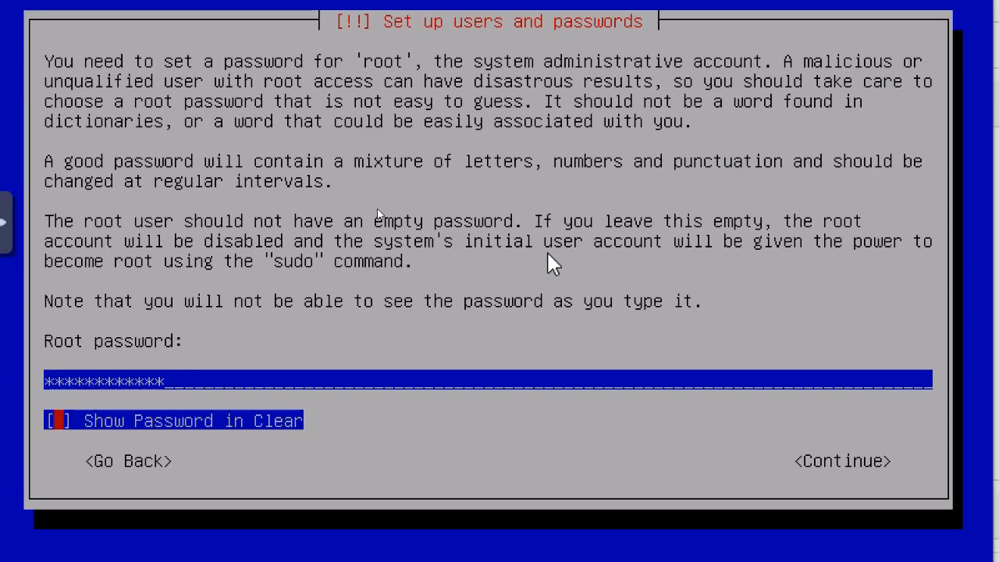
key("Tab")
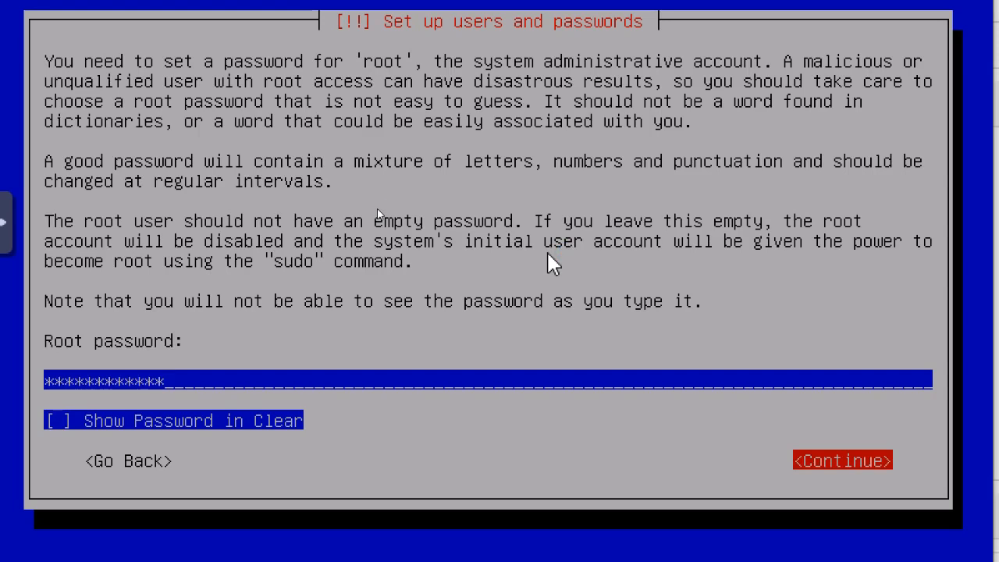
key("Return")
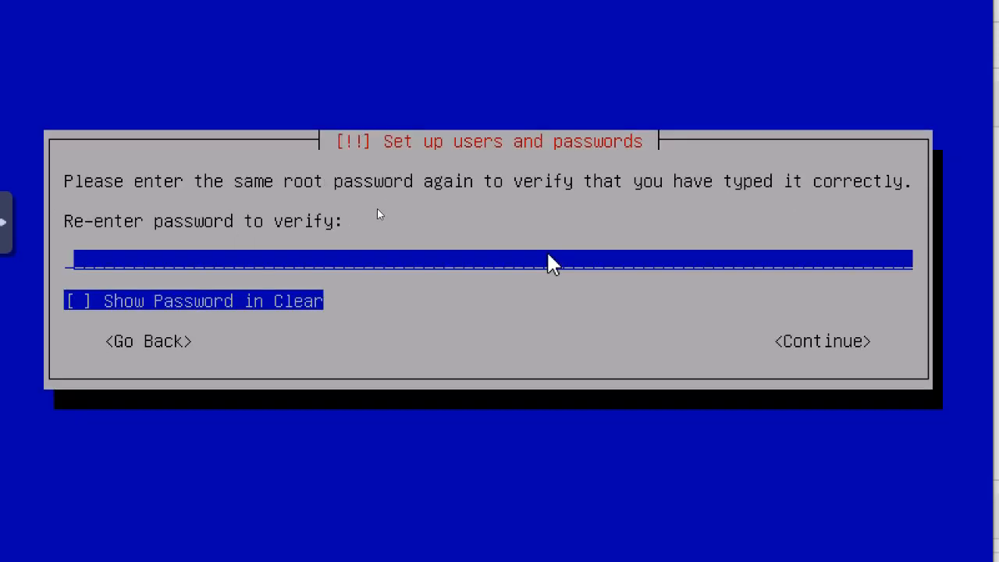
Step: Re-enter the root password to verify it and continue to the user account setup
type("**********")
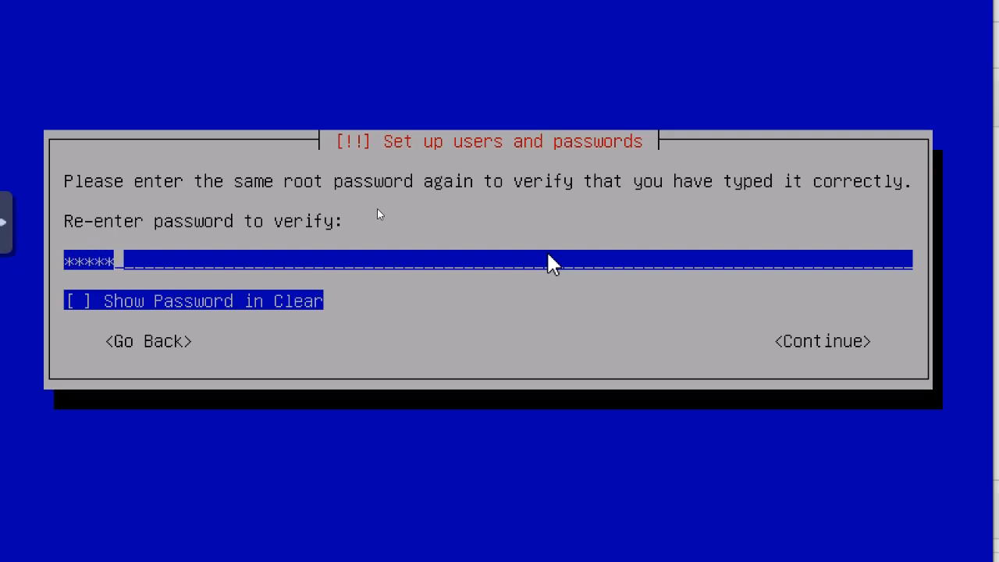
type("**")
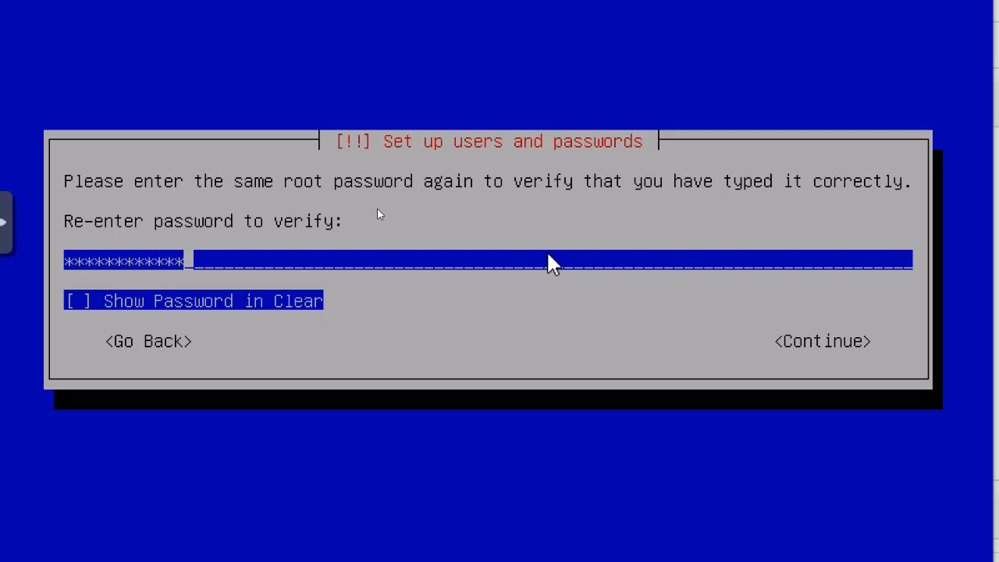
key("Tab")
key("Tab")
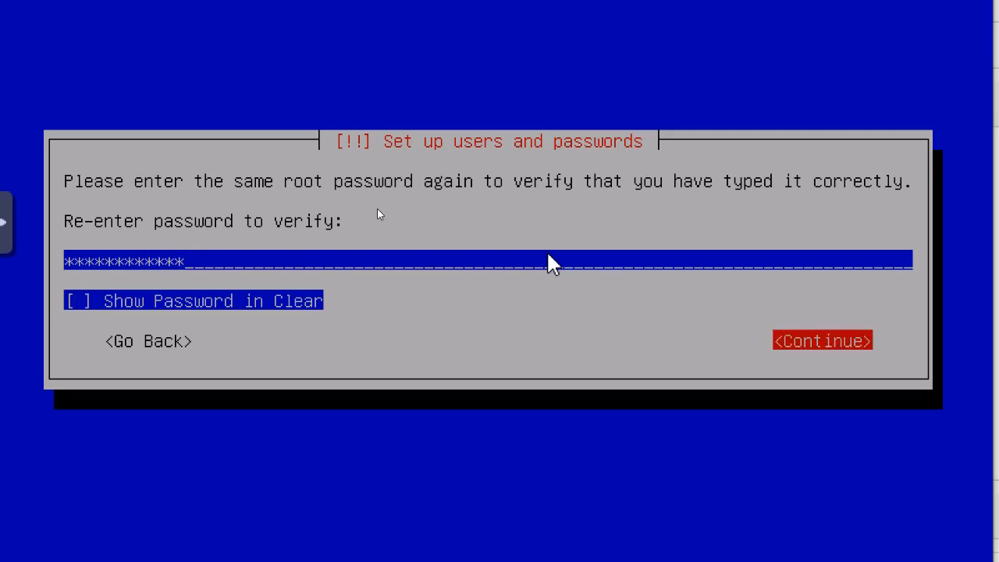
key("Return")
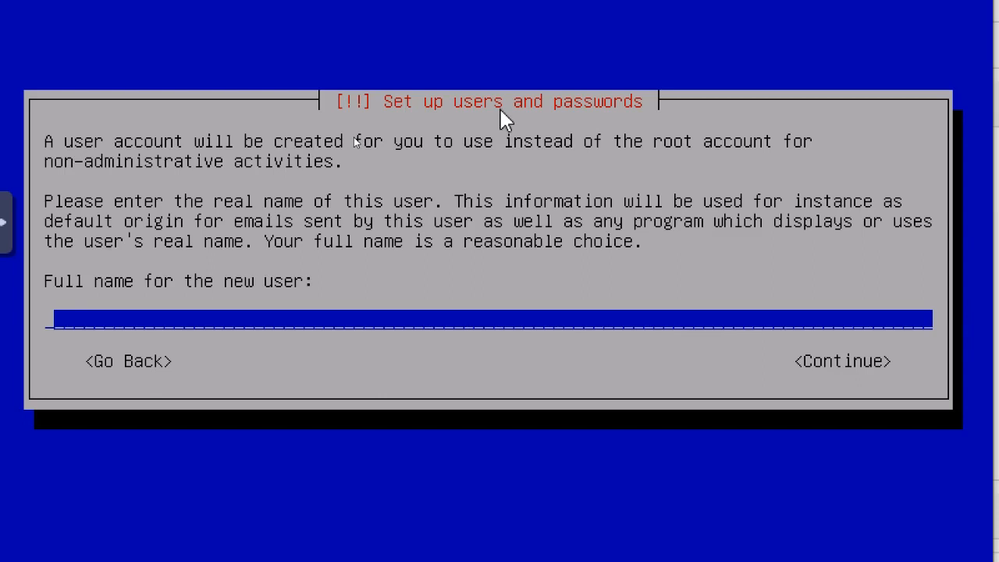
Step: Enter the new user's full name and accept the suggested username for the account
type("saidi")
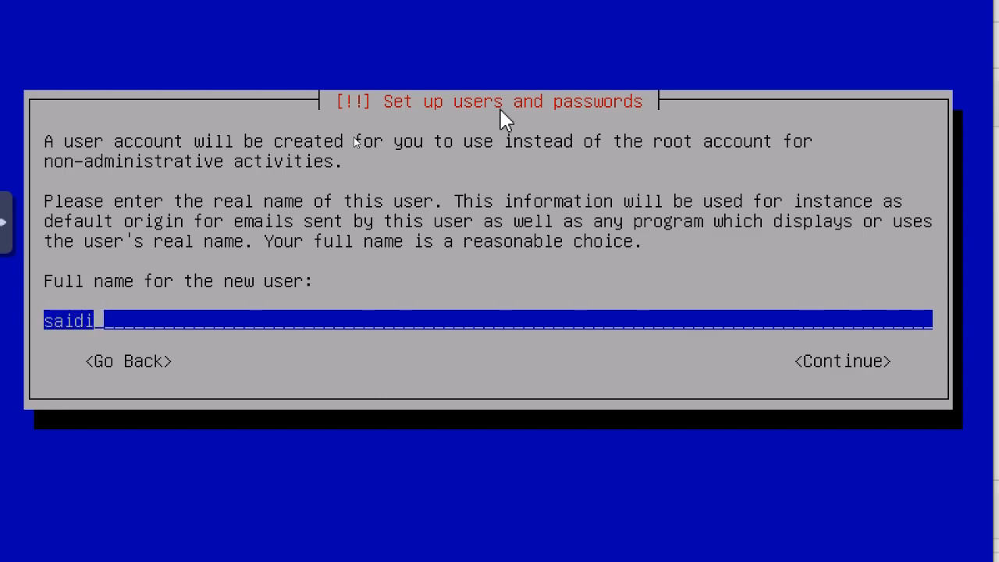
key("Return")
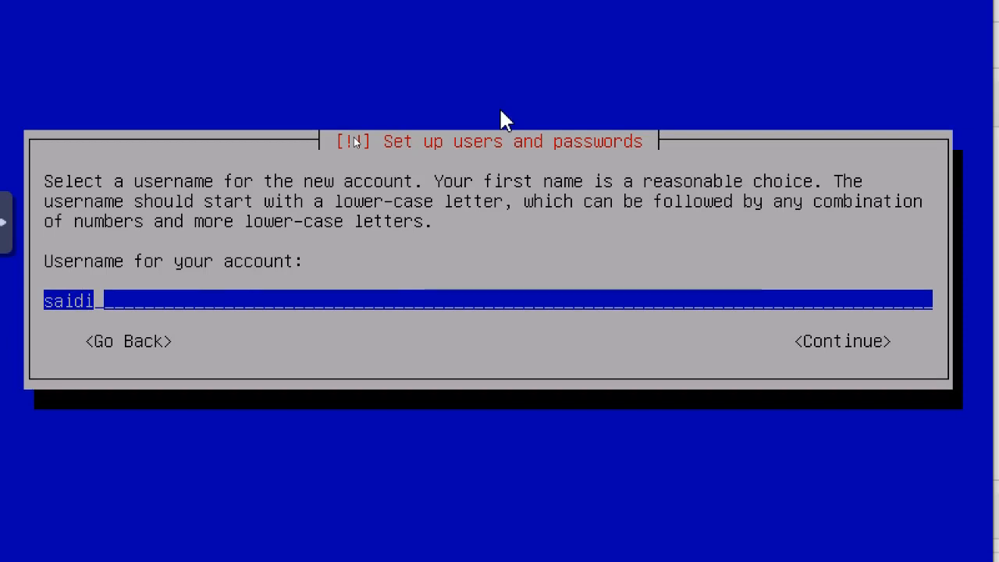
key("Return")
Step: Enter the new user's password and re-enter it for verification
type("********")
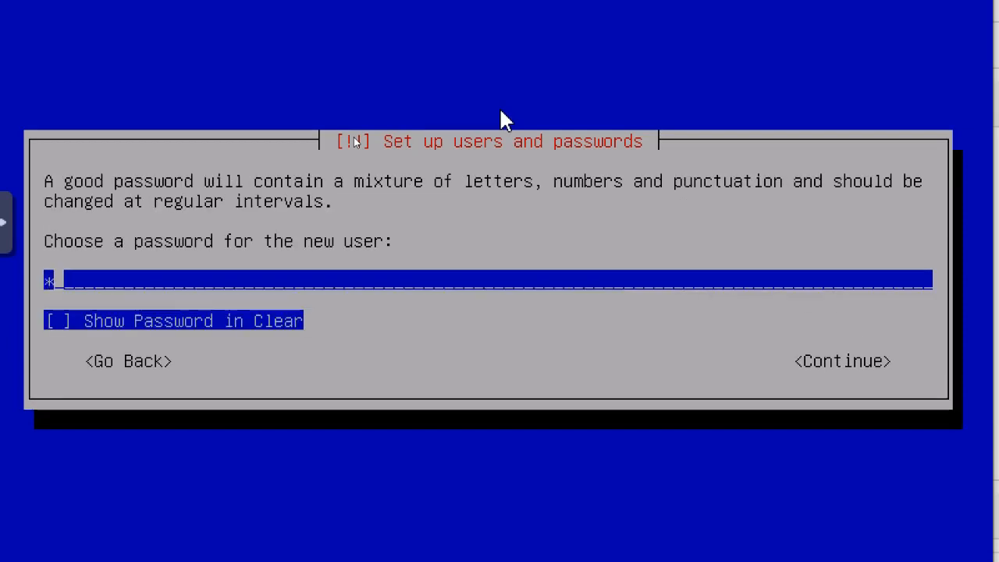
type("****")
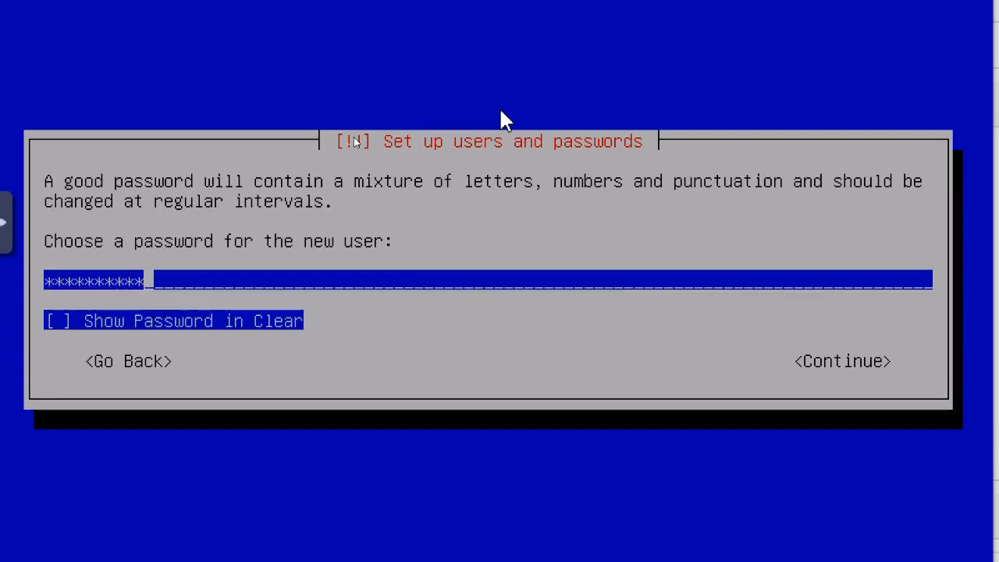
key("Tab")
key("Tab")
key("Return")
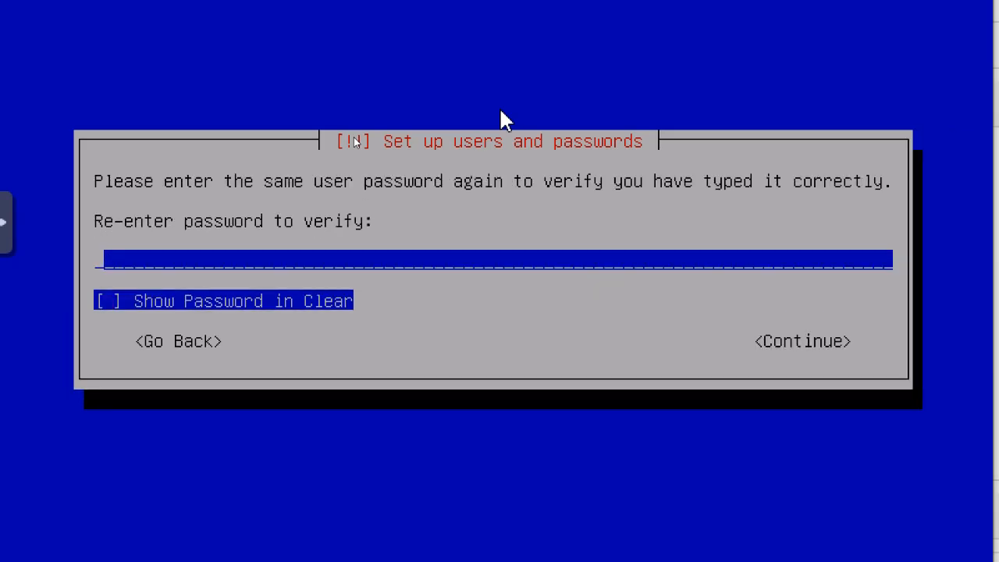
type("*********")
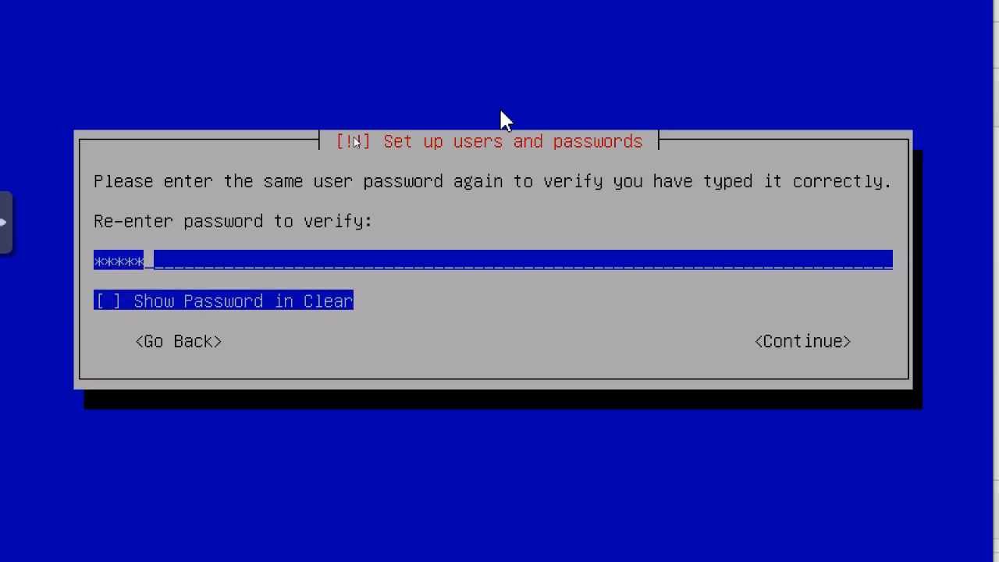
type("*")
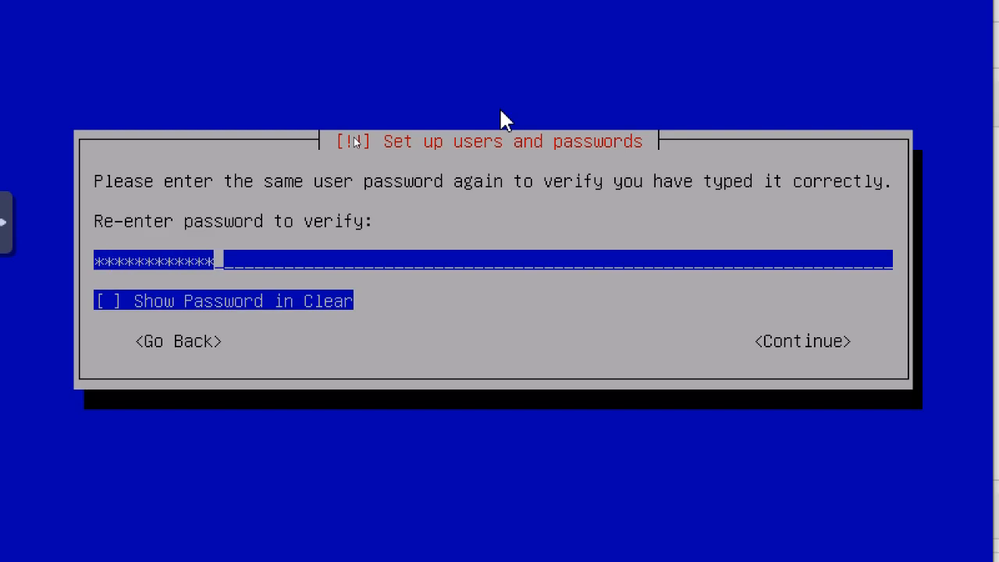
key("Return")
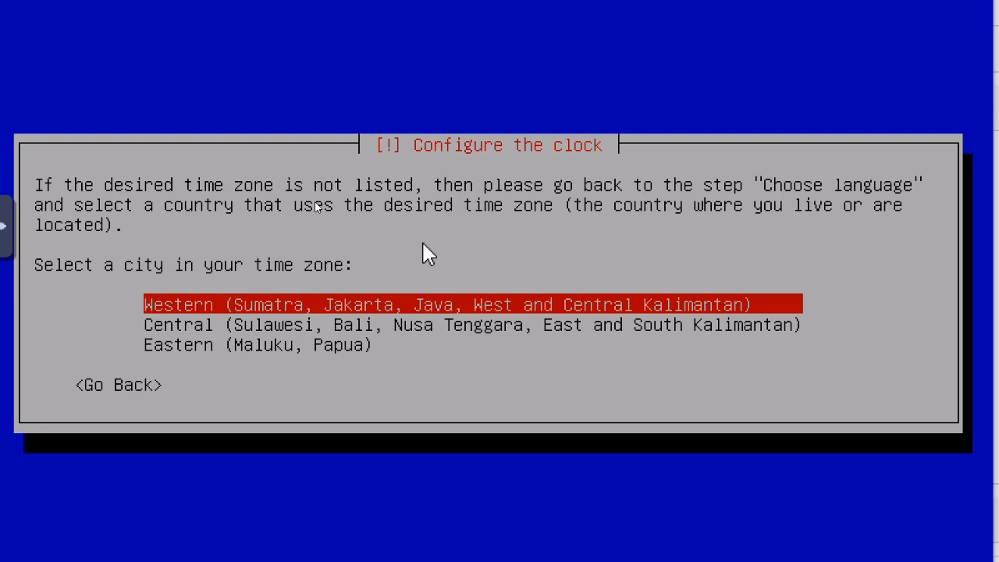
Step: Choose Western (Sumatra, Jakarta, Java, West and Central Kalimantan) as the system's time zone
key("Return")
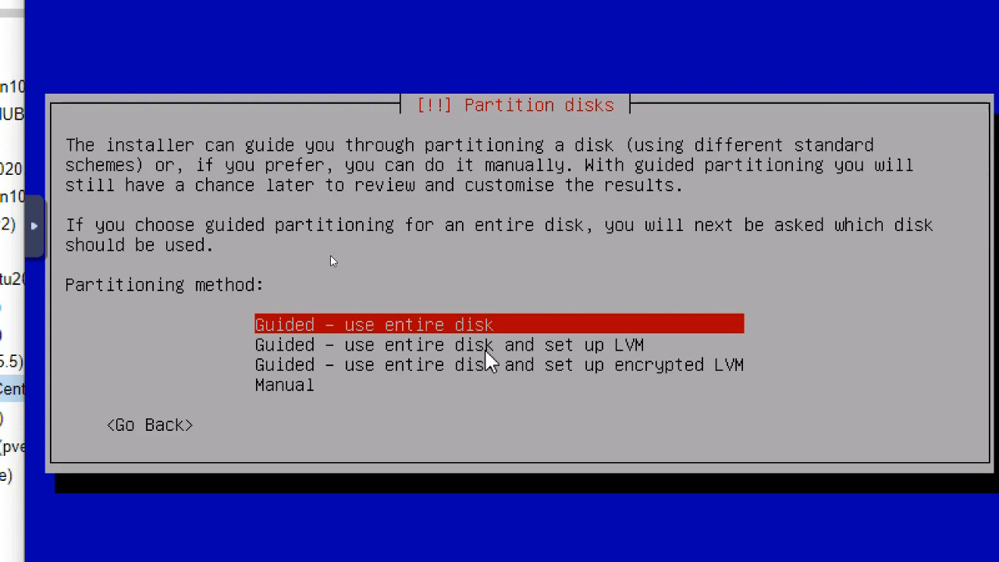
Step: Choose guided partitioning that uses the entire disk and sets up LVM, on the SCSI3 (0,0,0) (sda) QEMU hard disk
key("Down")
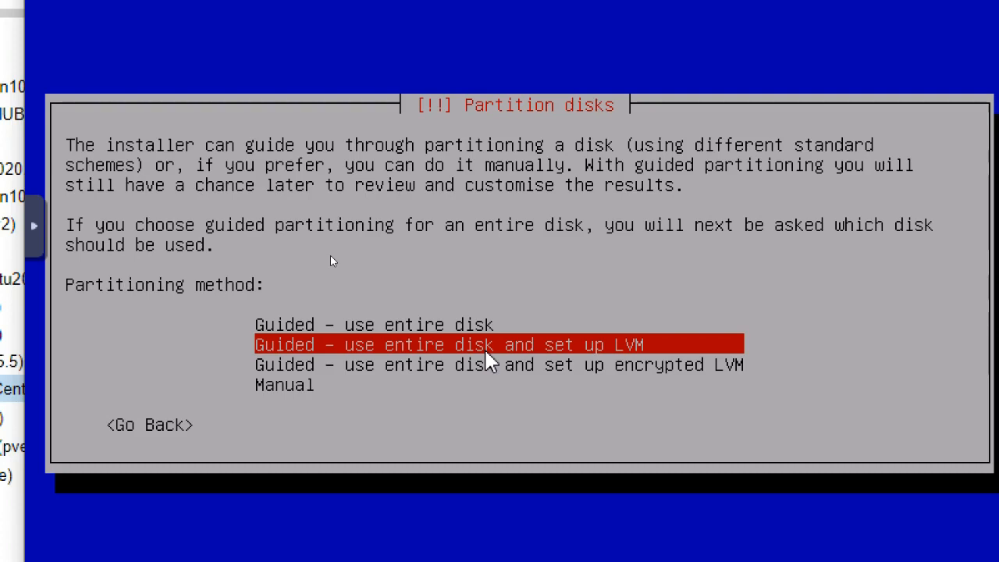
key("Return")
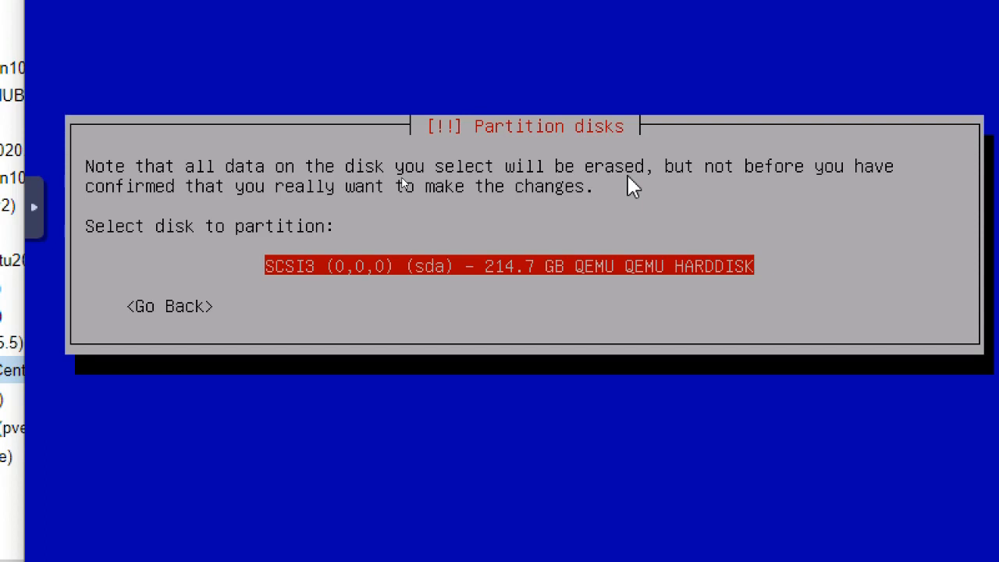
key("Return")
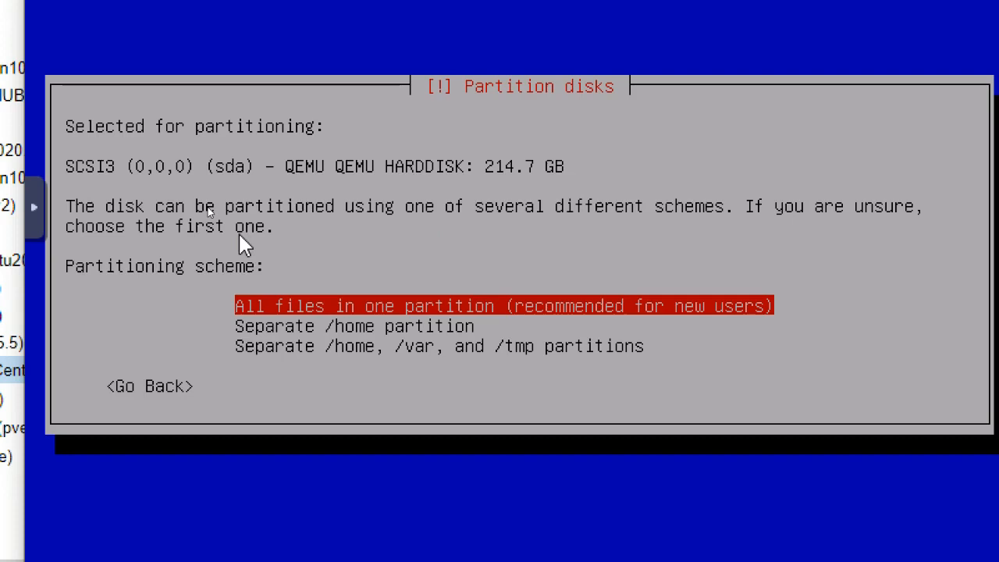
Step: Choose the separate /home partition scheme and agree to write the changes to disk and configure LVM
key("Down")
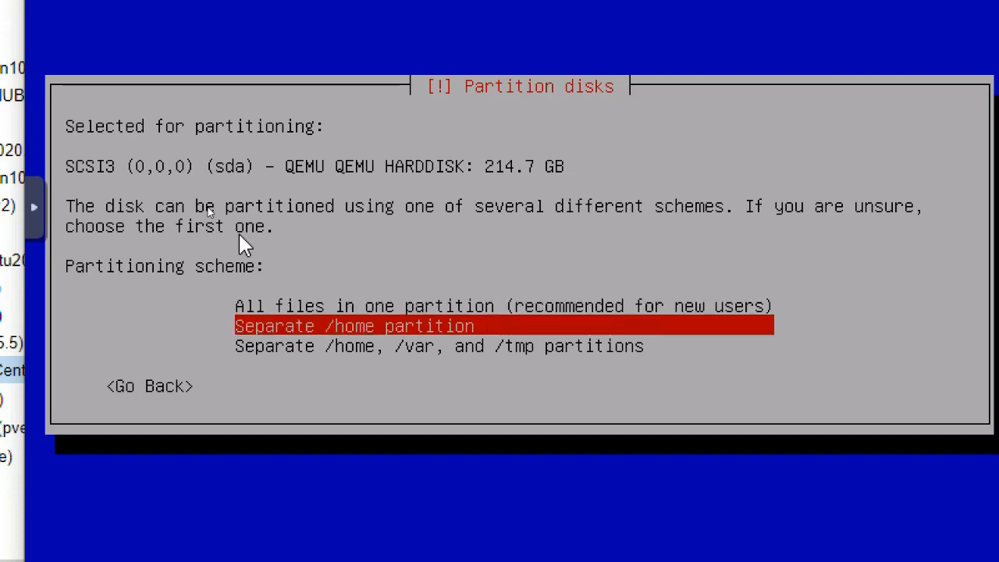
key("Up")
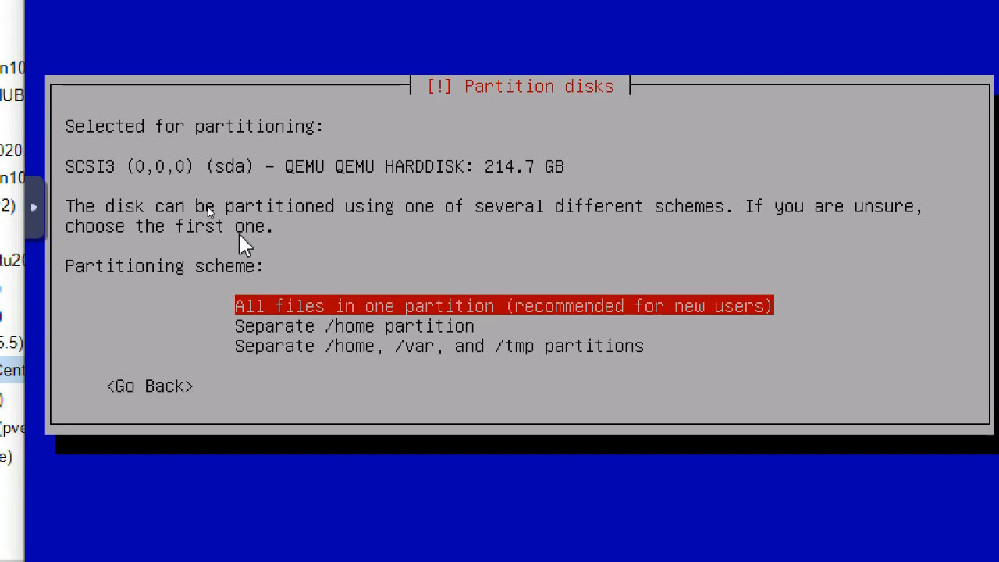
key("Down")
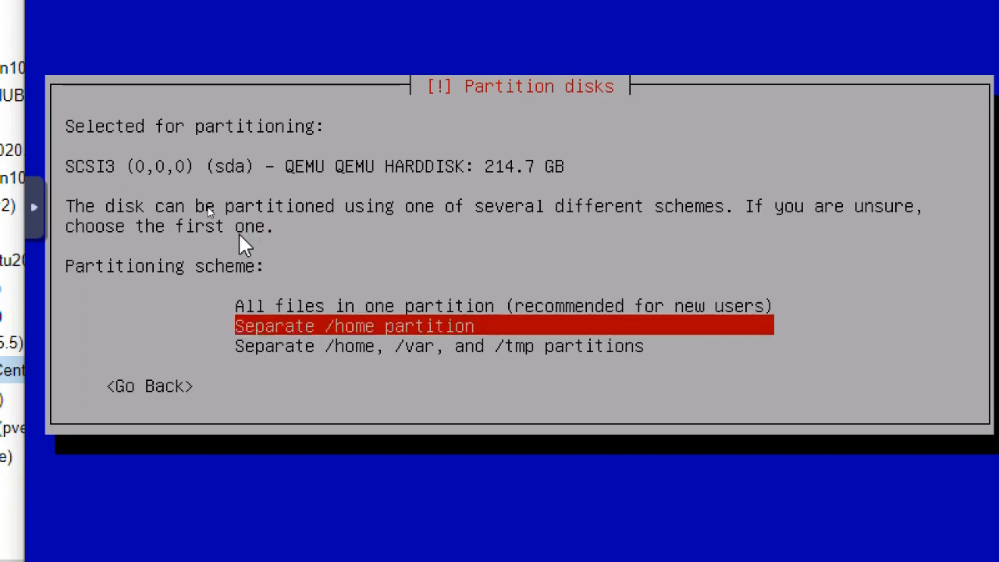
key("Down")
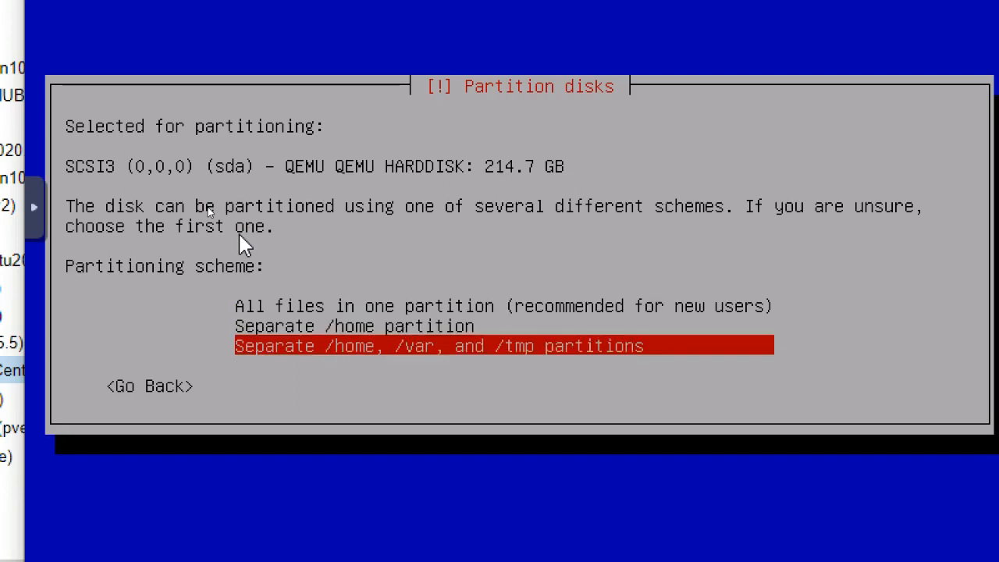
key("Up")
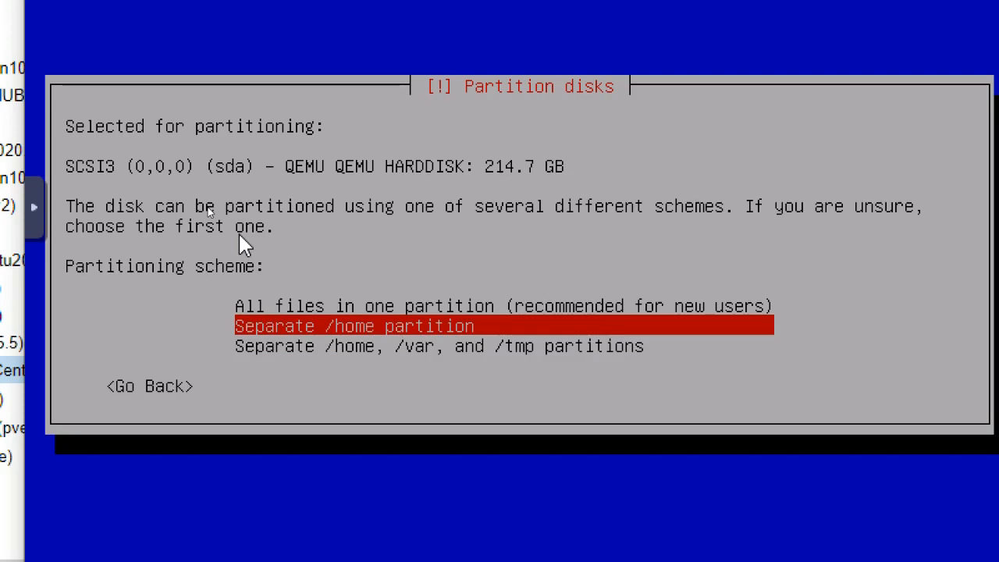
key("Return")
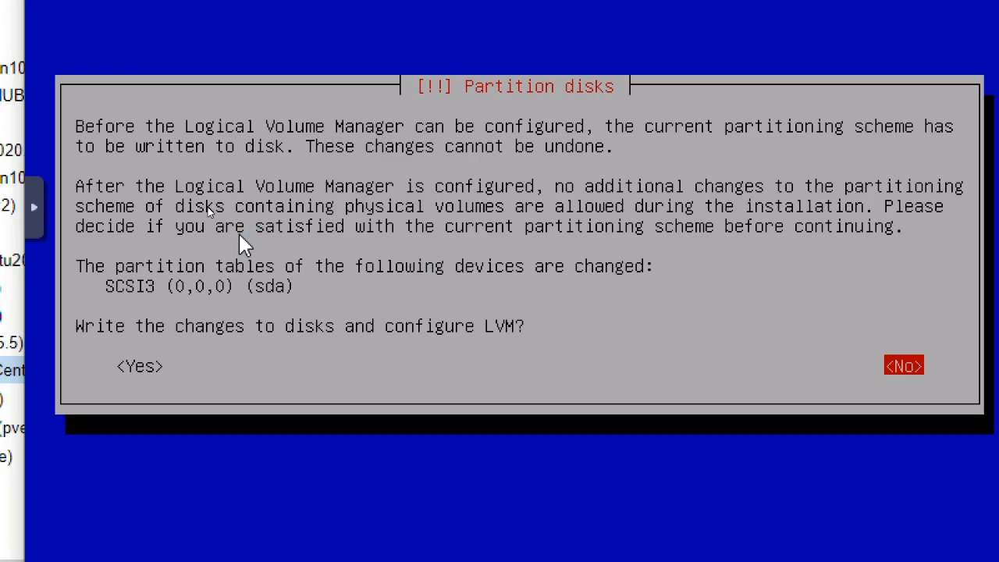
key("Tab")
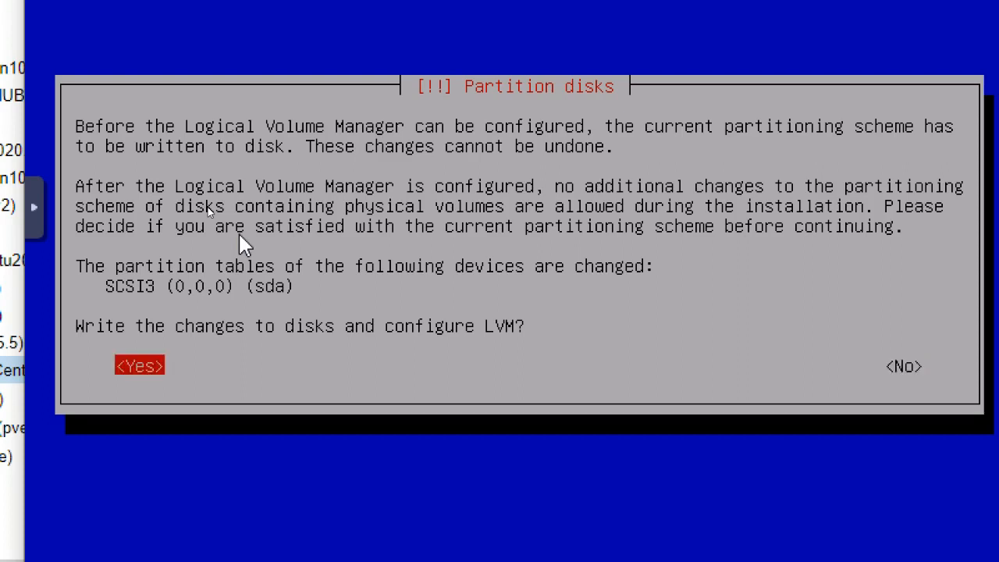
key("Return")
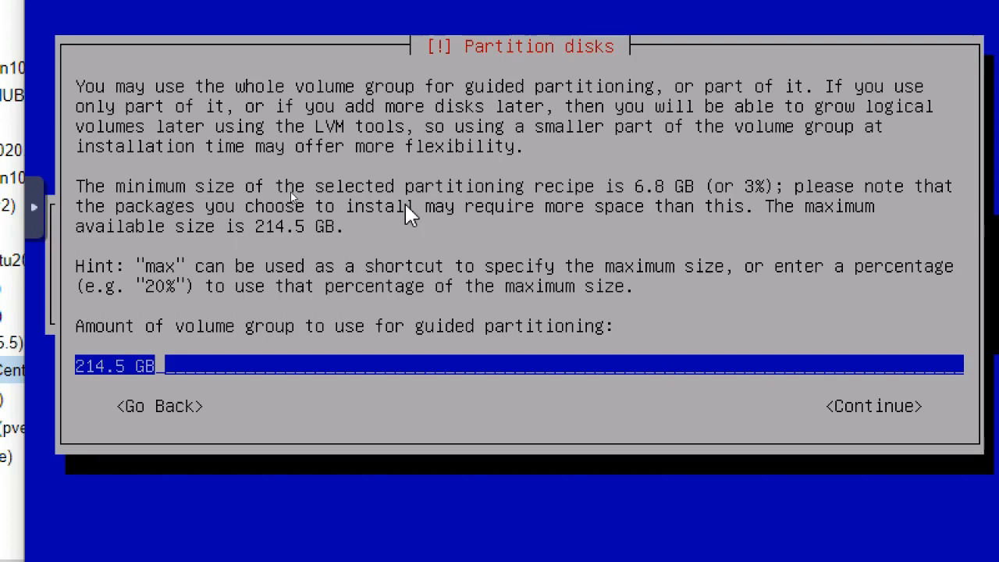
Step: Use 214.5 GB of the volume group for guided partitioning and agree to write the changes to the disks
key("Tab")
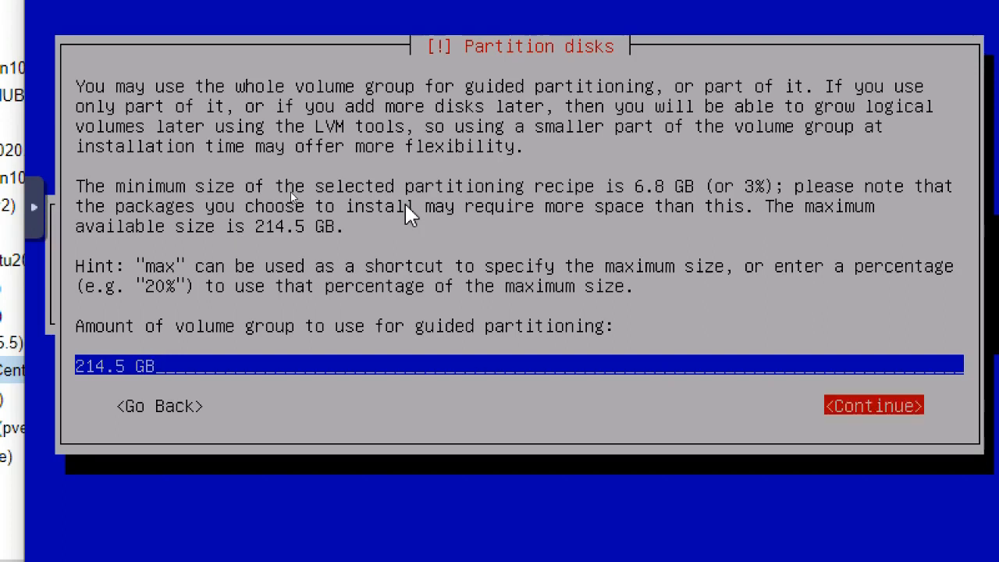
key("Return")
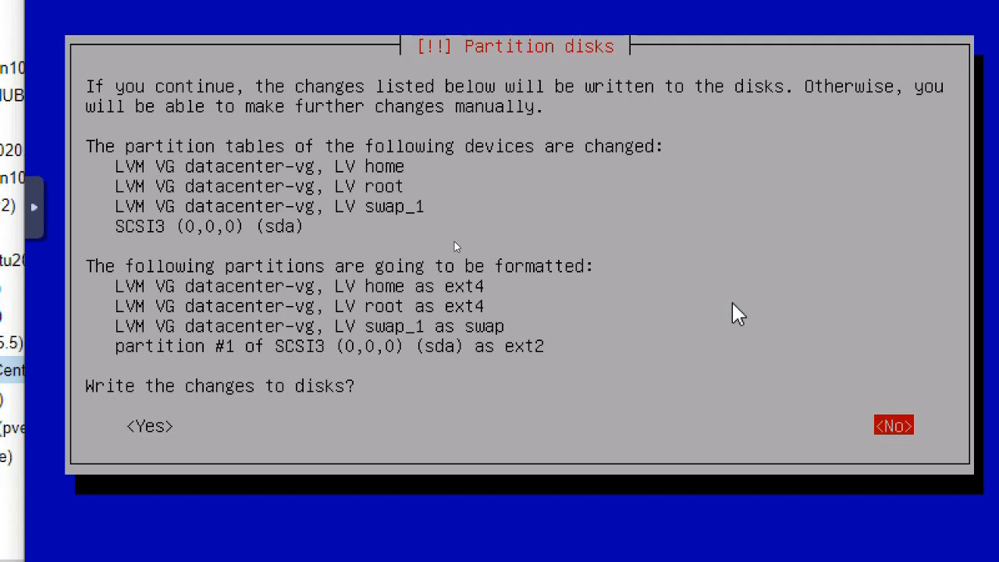
key("Left")
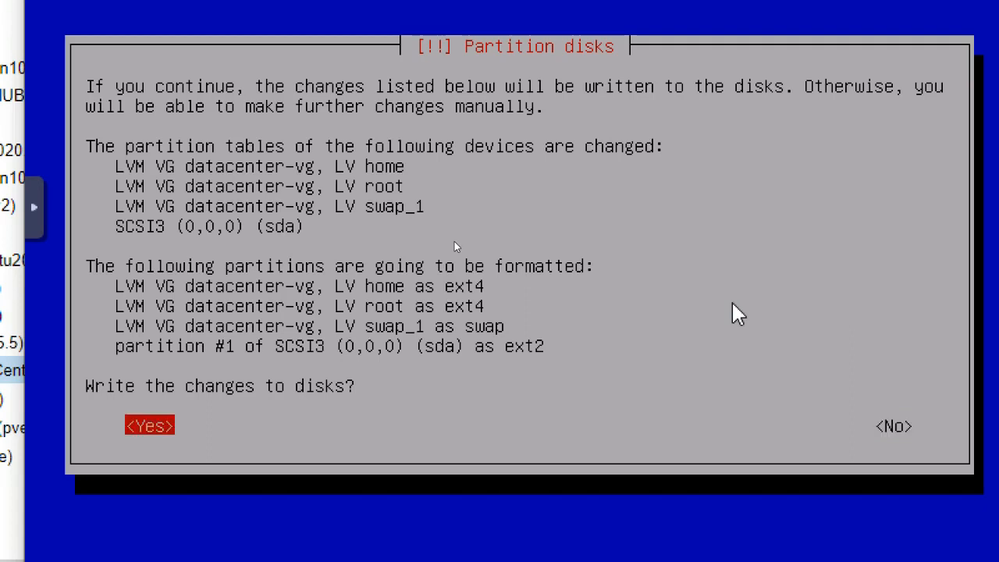
key("Return")
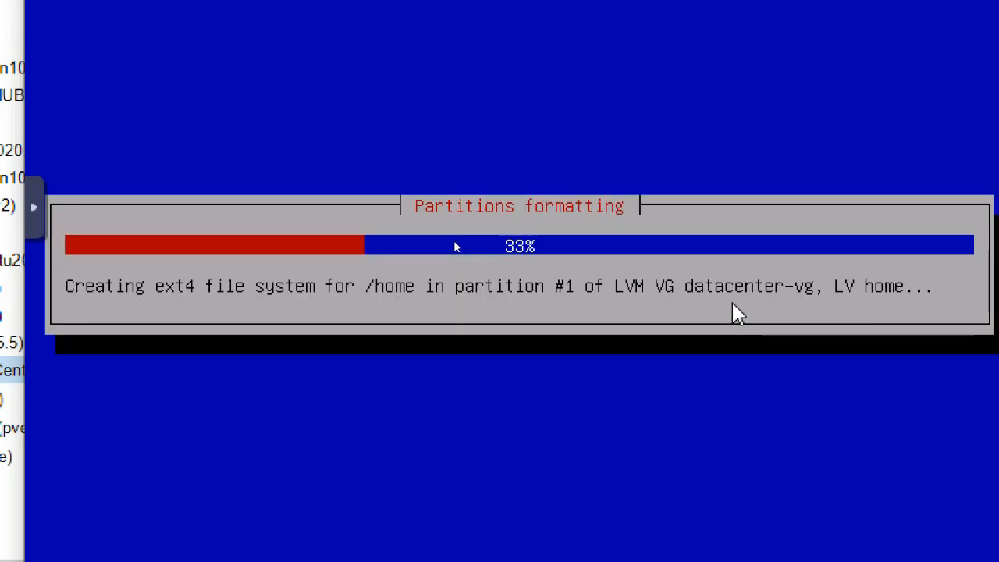
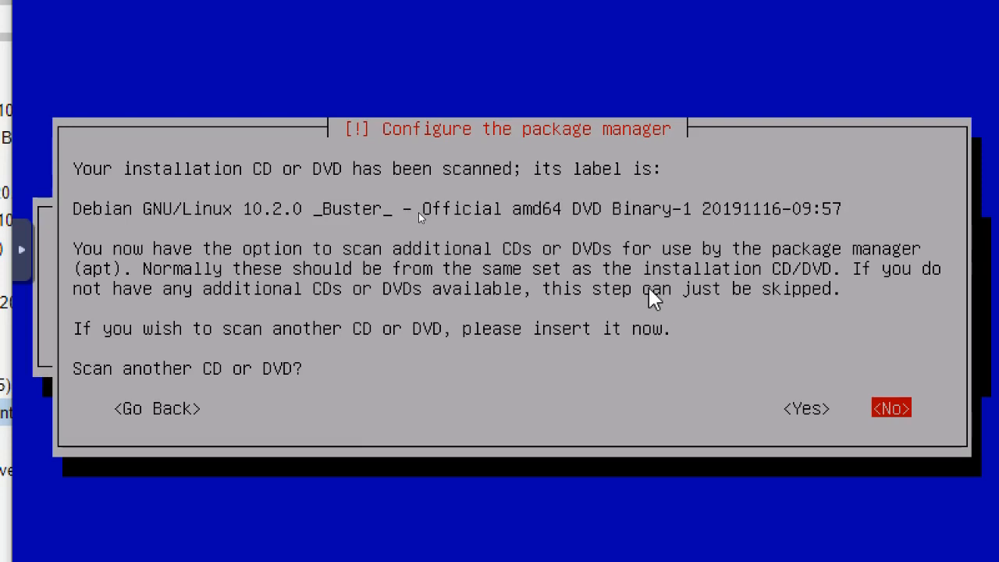
Step: Decline scanning another CD or DVD, using a network mirror, and participating in the package usage survey
key("Return")
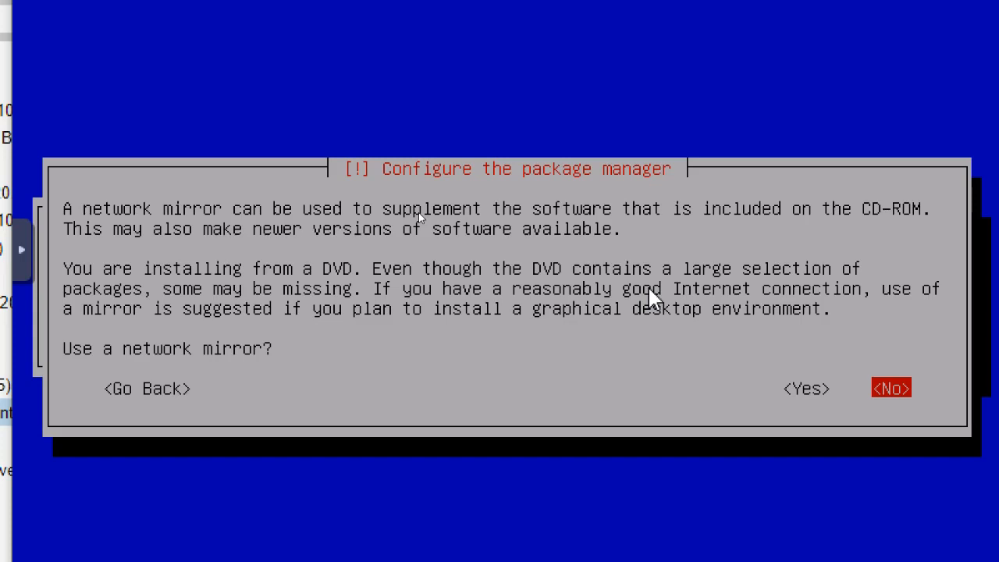
key("Return")
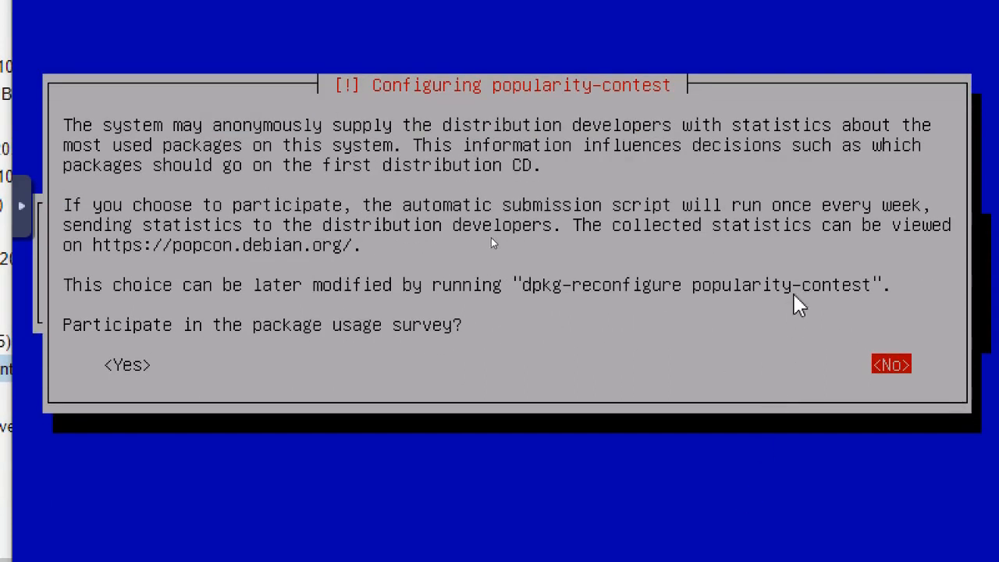
key("Return")
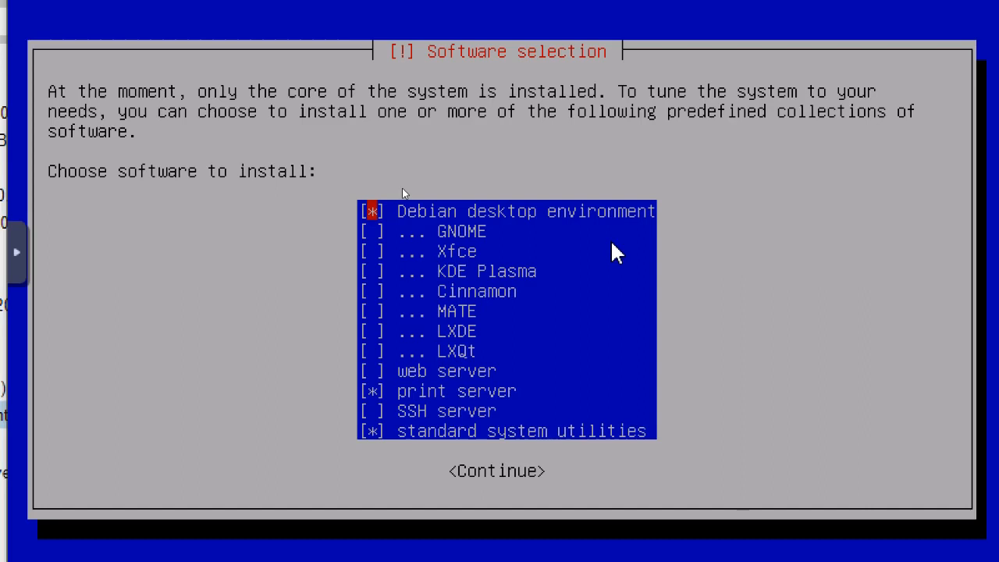
Step: Mark GNOME and Xfce for installation along with the Debian desktop environment
key("space")
key("space")
key("Down")
key("space")
key("Down")
key("space")
key("Up")
key("Up")
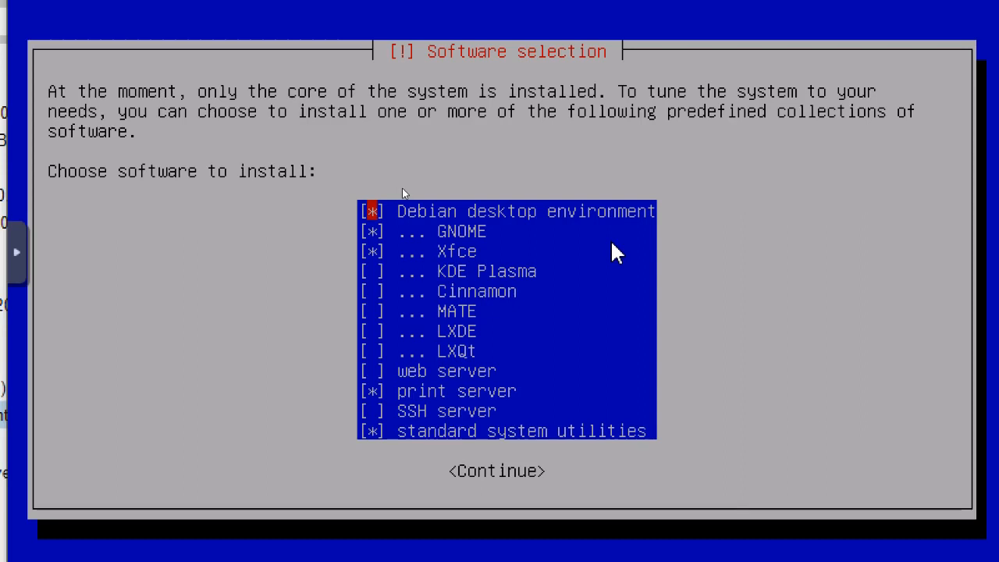
Step: Deselect the Debian desktop environment, GNOME and Xfce from the software to install
key("space")
key("Down")
key("space")
key("Down")
key("space")
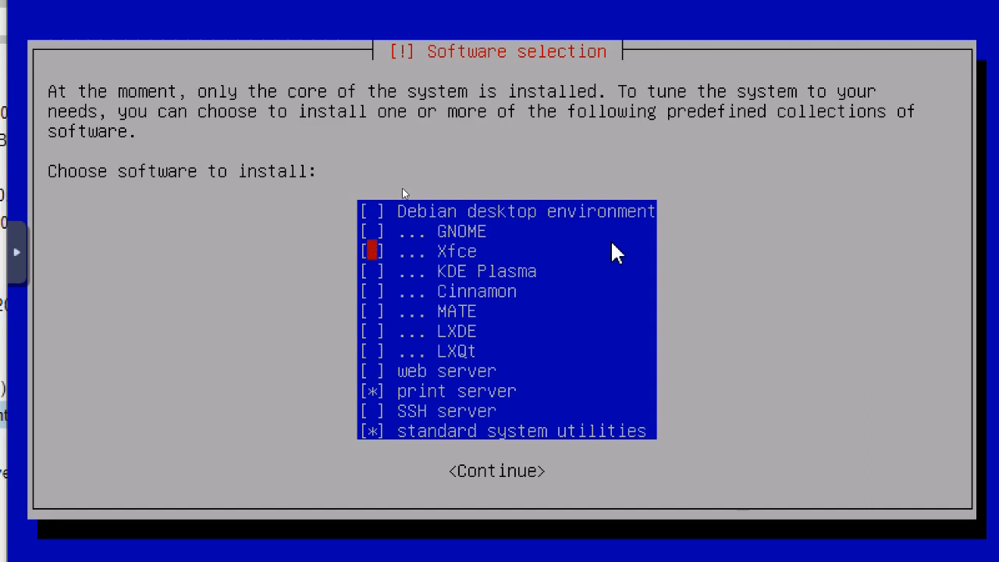
Step: Exclude the print server, include the SSH server, and install the selection along with the standard system utilities
key("Down")
key("Down")
key("Down")
key("Down")
key("Down")
key("Down")
key("Down")
key("space")
key("Down")
key("space")
key("Tab")
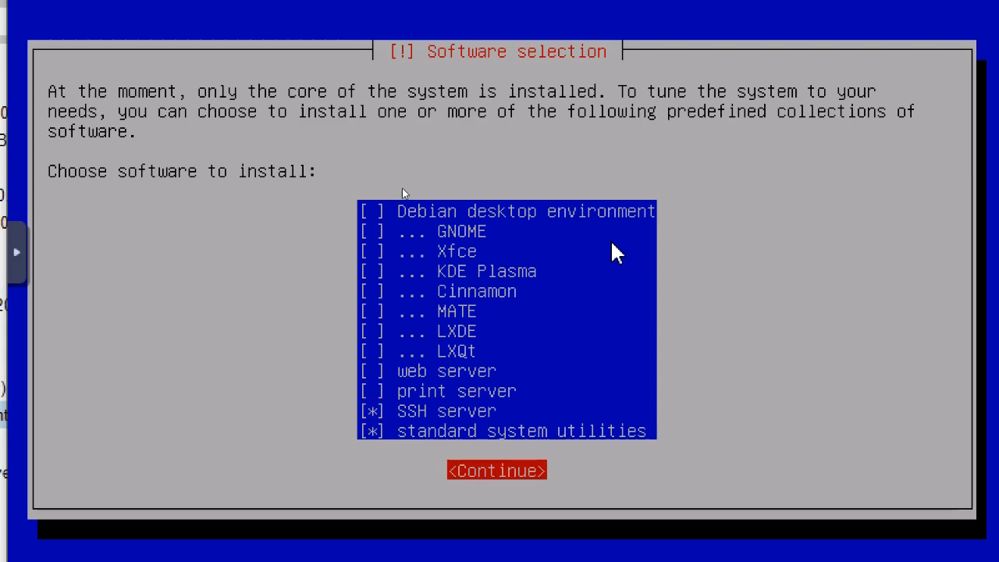
key("Return")
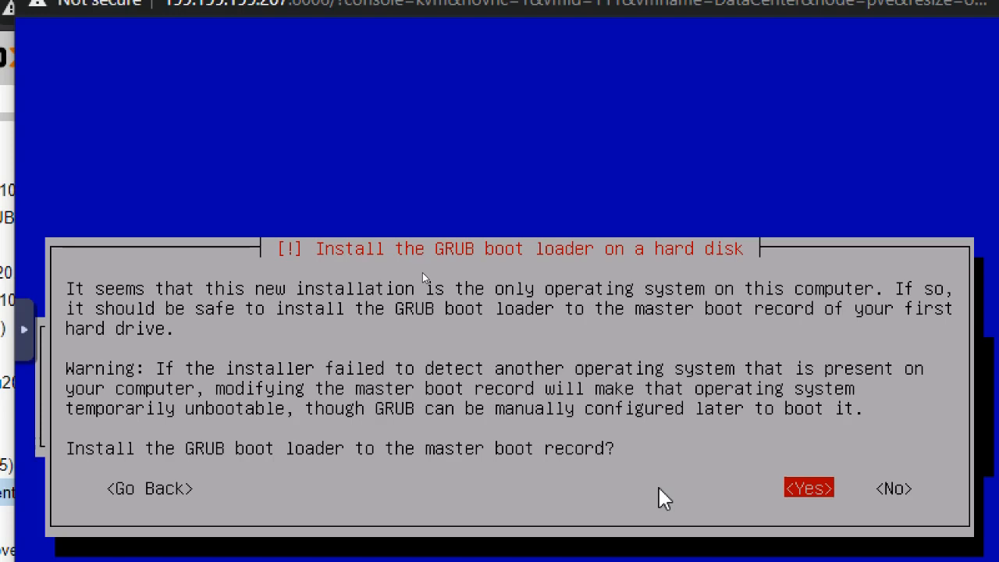
Step: Install the GRUB boot loader to the master boot record on /dev/sda and finish the installation by rebooting
key("Right")
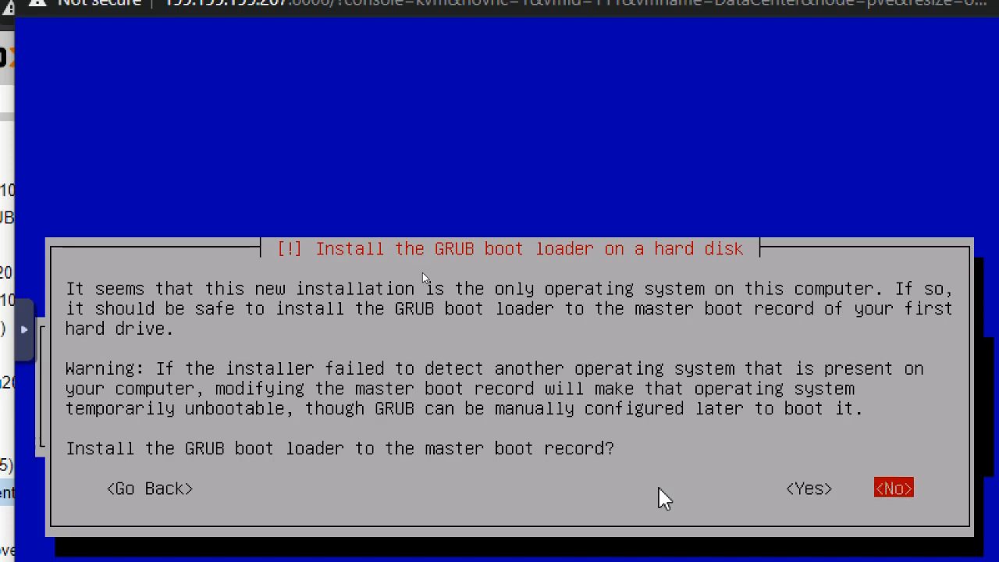
key("Left")
key("Return")
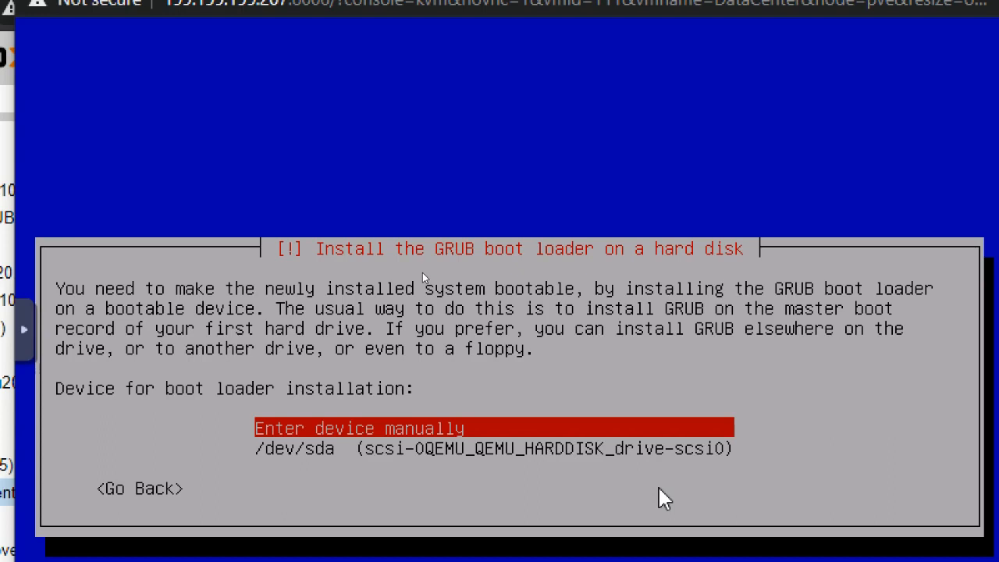
key("Down")
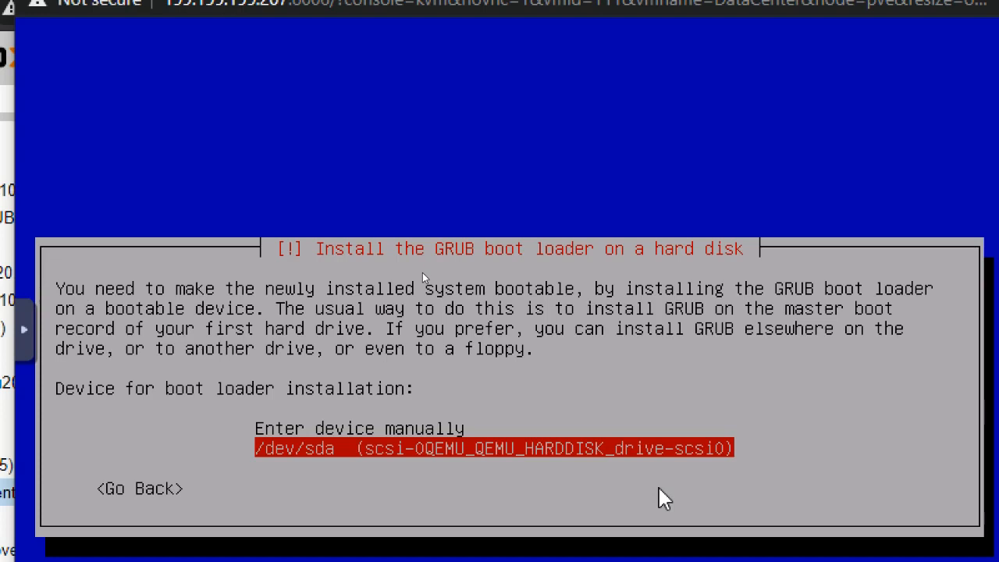
key("Return")
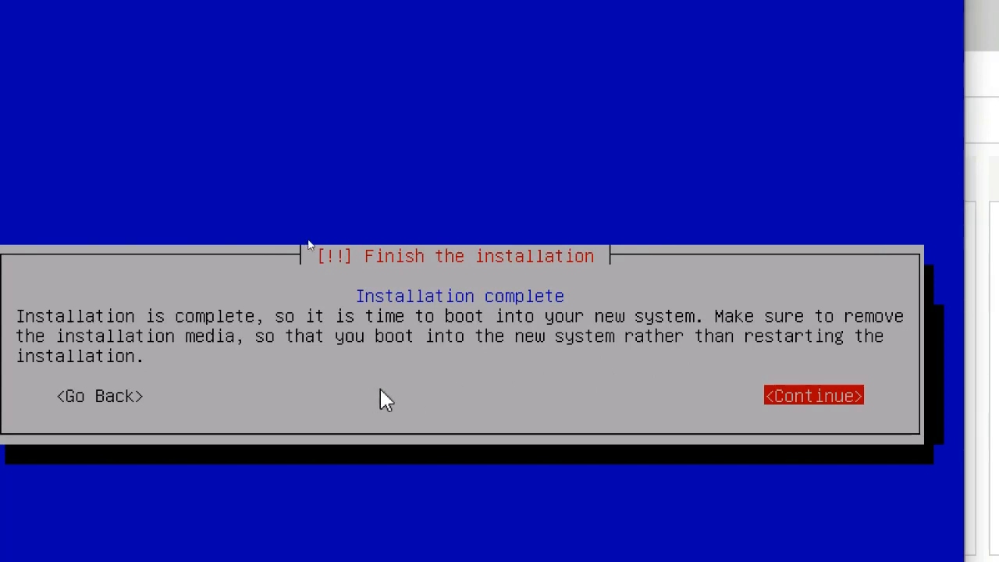
key("Return")
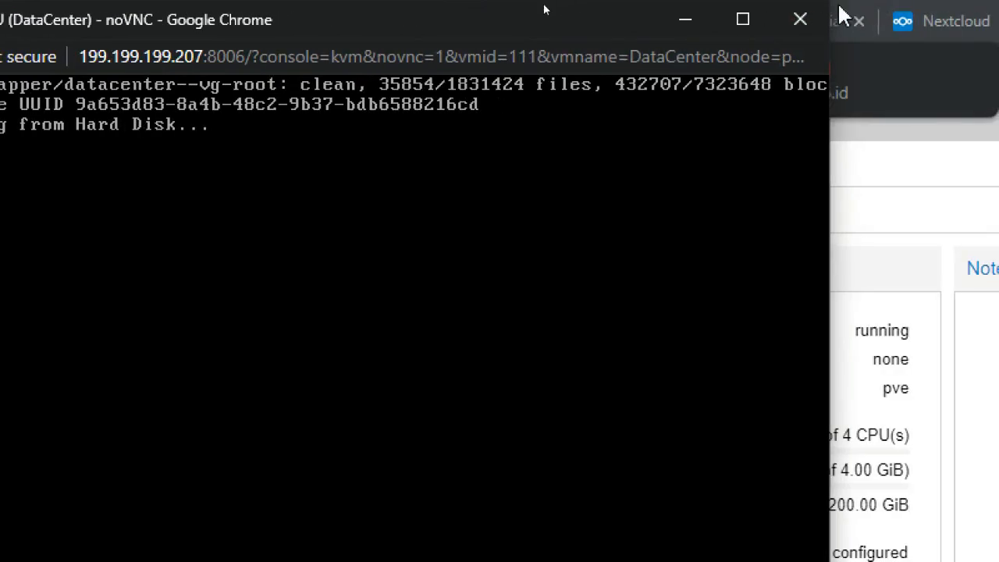
Step: Log in to the newly installed datacenter system as root with the root password
left_click_drag(572, 18, 652, 87)
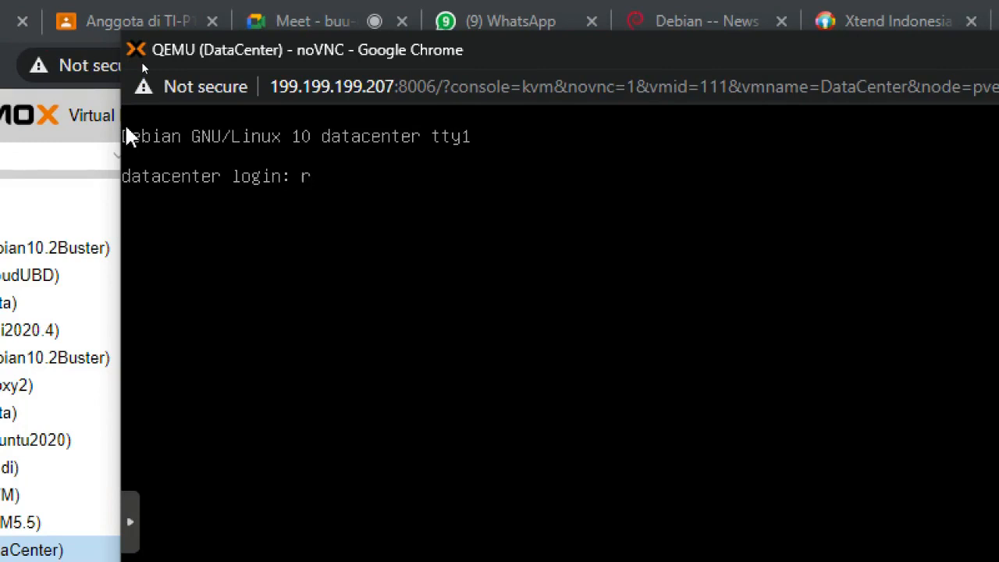
type("oot")
key("Return")
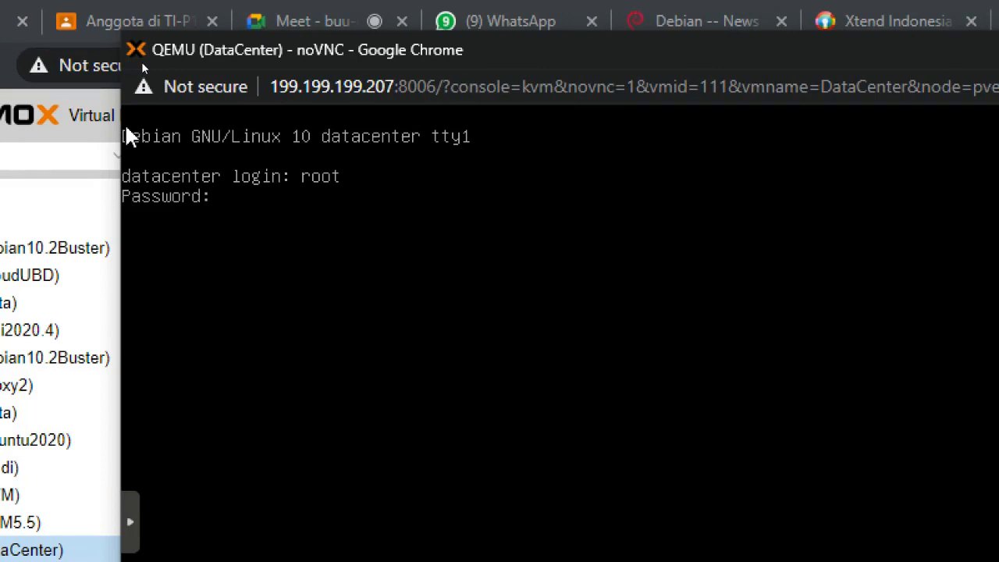
key("Return")
Step: Shut down the virtual machine with the poweroff command and close its noVNC console window
type("power")
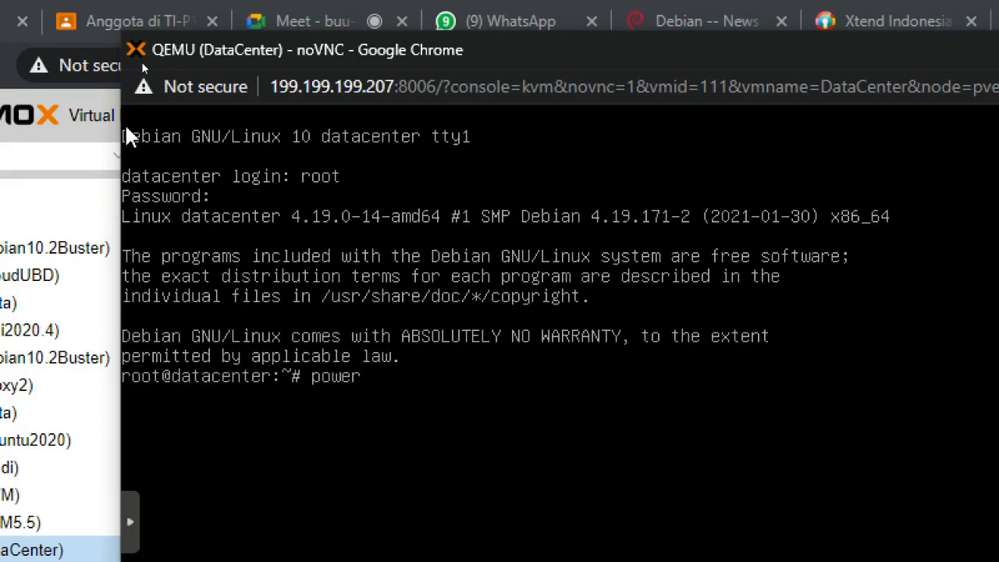
type("off")
key("Return")
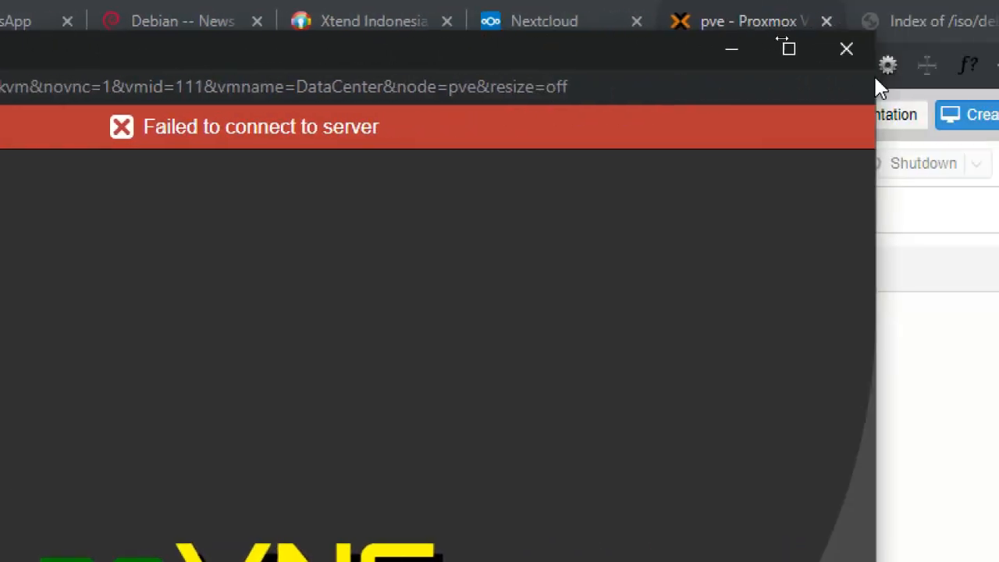
left_click(837, 56)
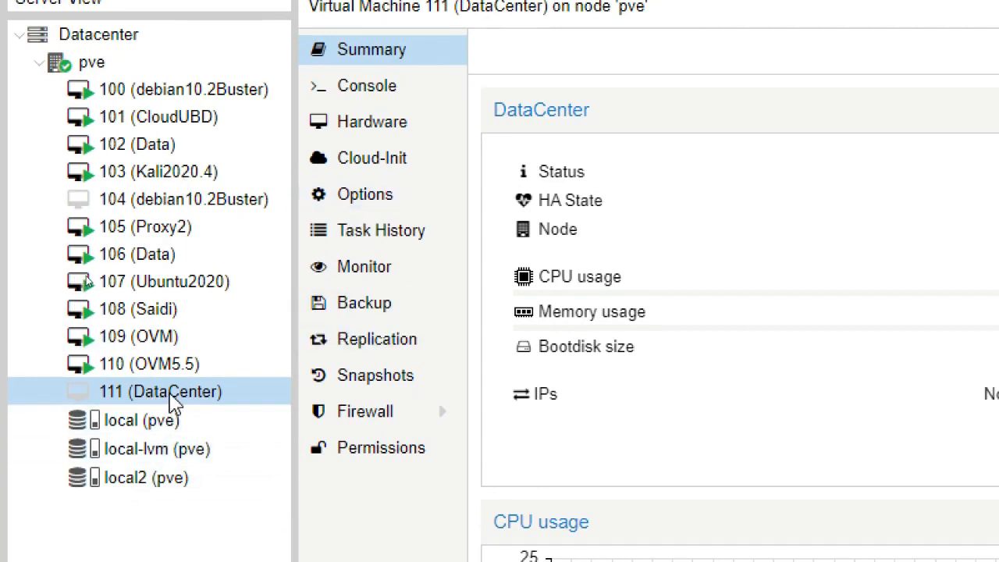
Step: Set the CD/DVD Drive (ide2) of virtual machine 111 (DataCenter) to not use any media
left_click(379, 202)
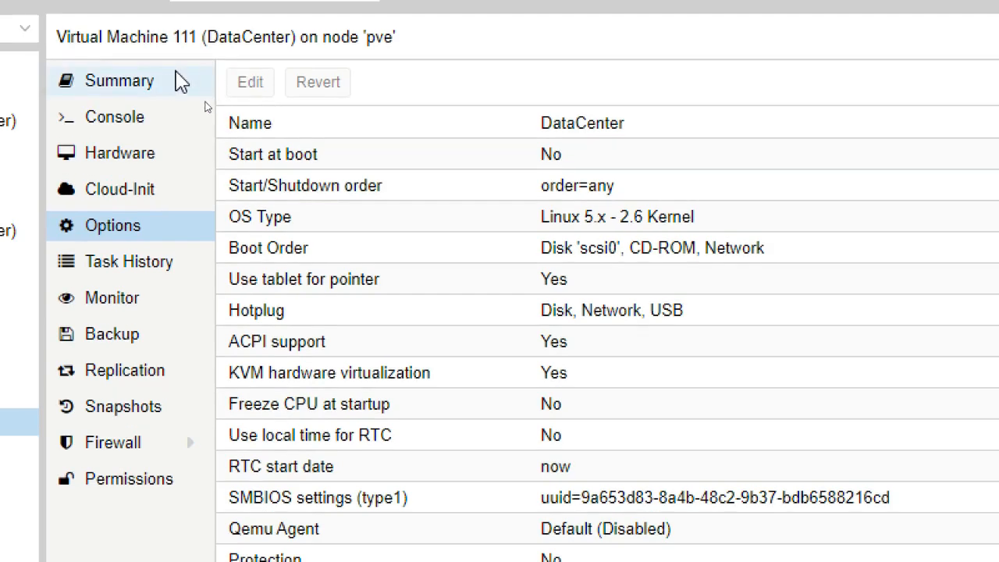
left_click(238, 217)
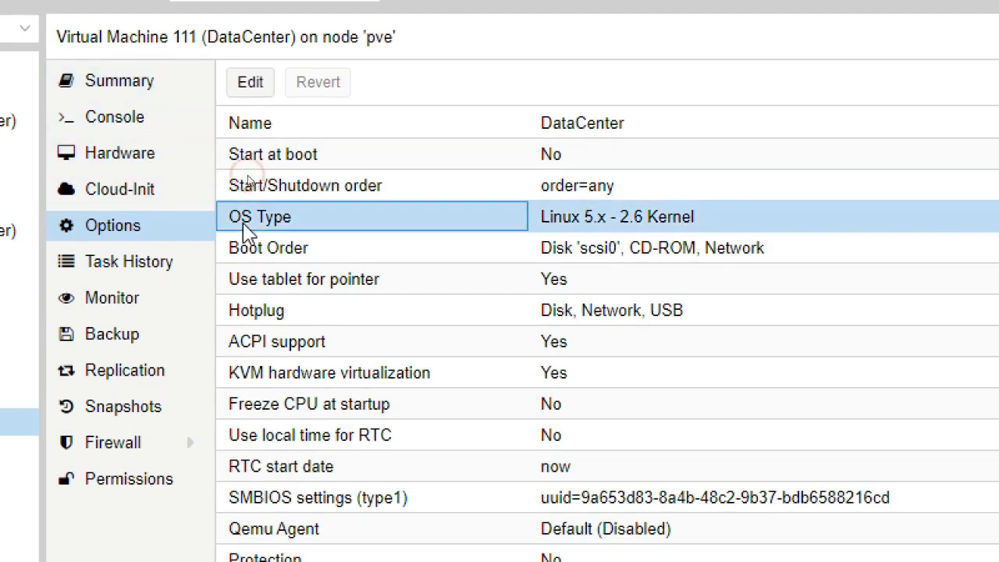
left_click(141, 155)
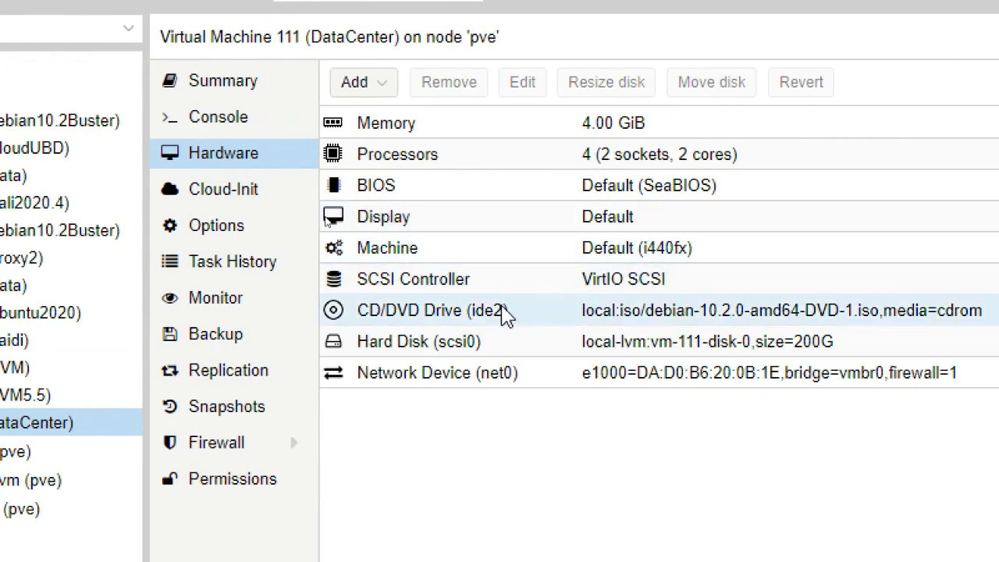
double_click(504, 313)
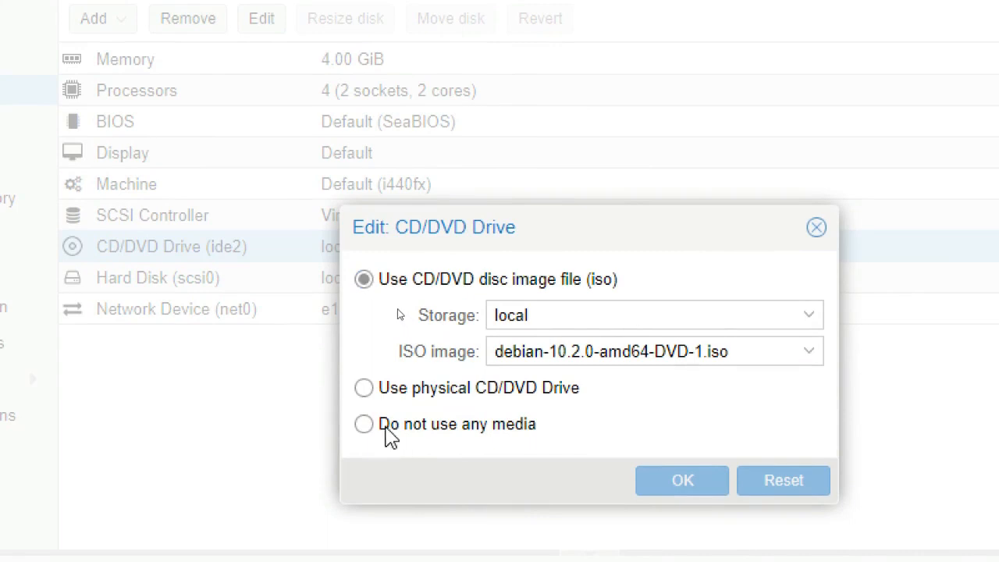
left_click(385, 428)
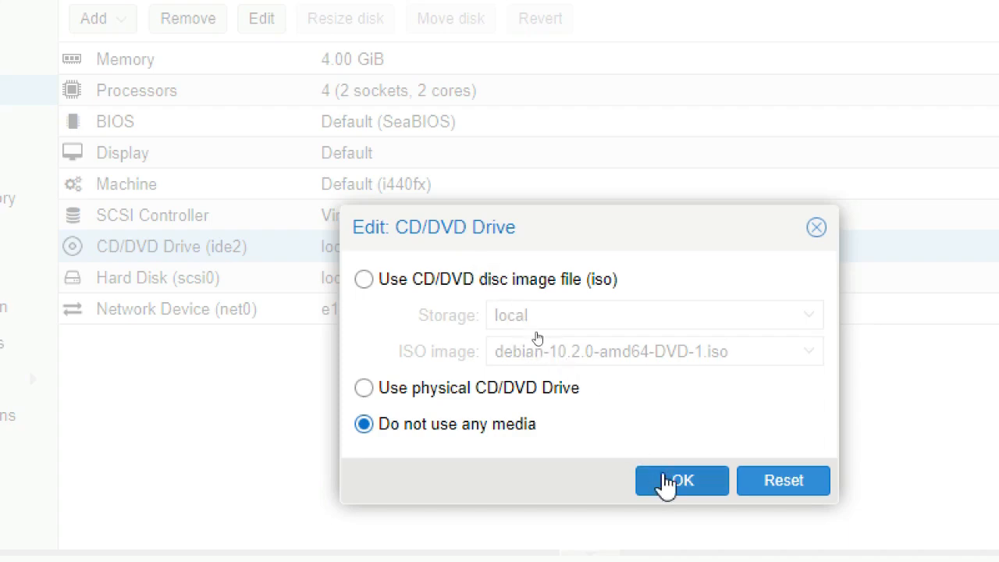
left_click(665, 483)
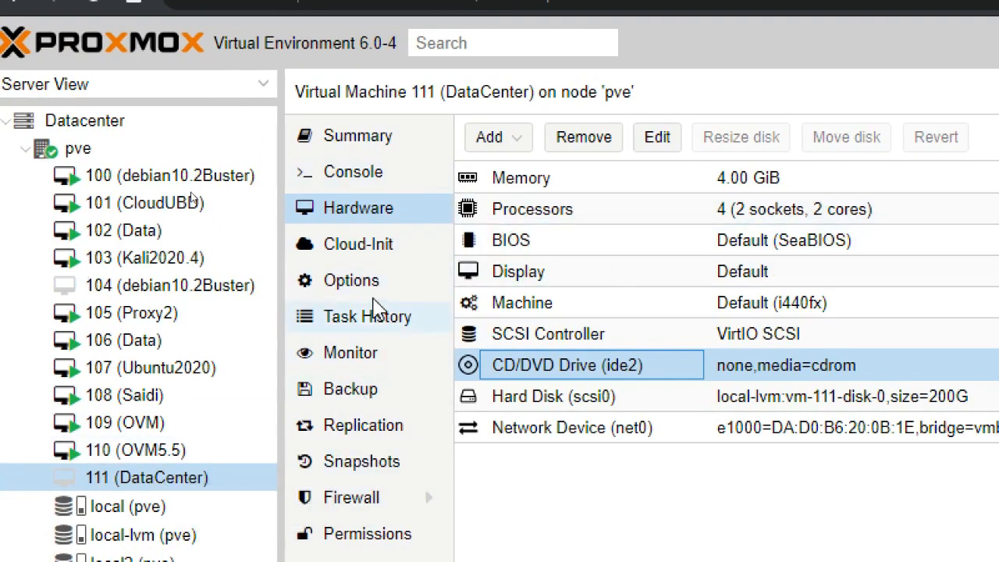
Step: Enable Start at boot in the options of virtual machine 111 (DataCenter)
left_click(373, 293)
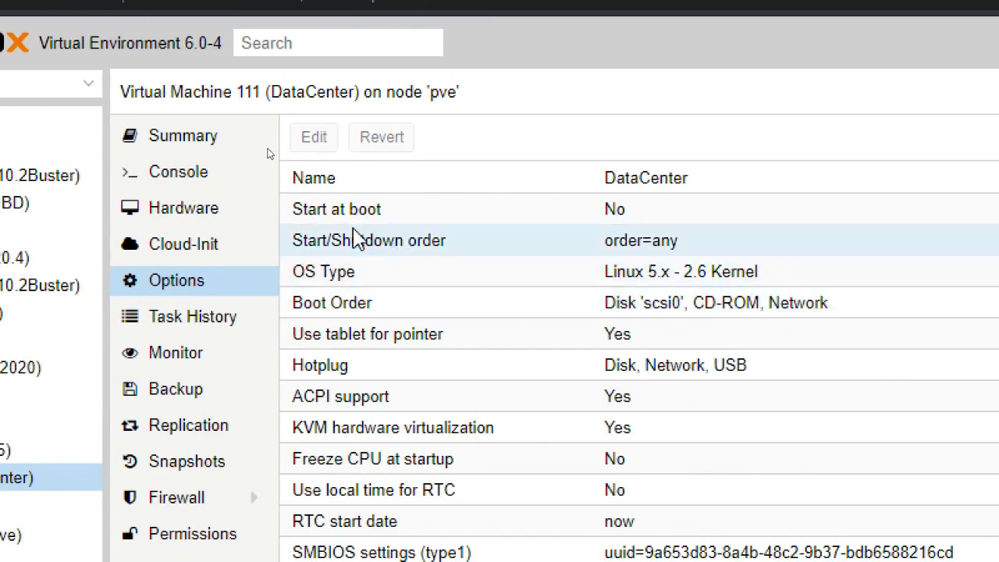
double_click(349, 222)
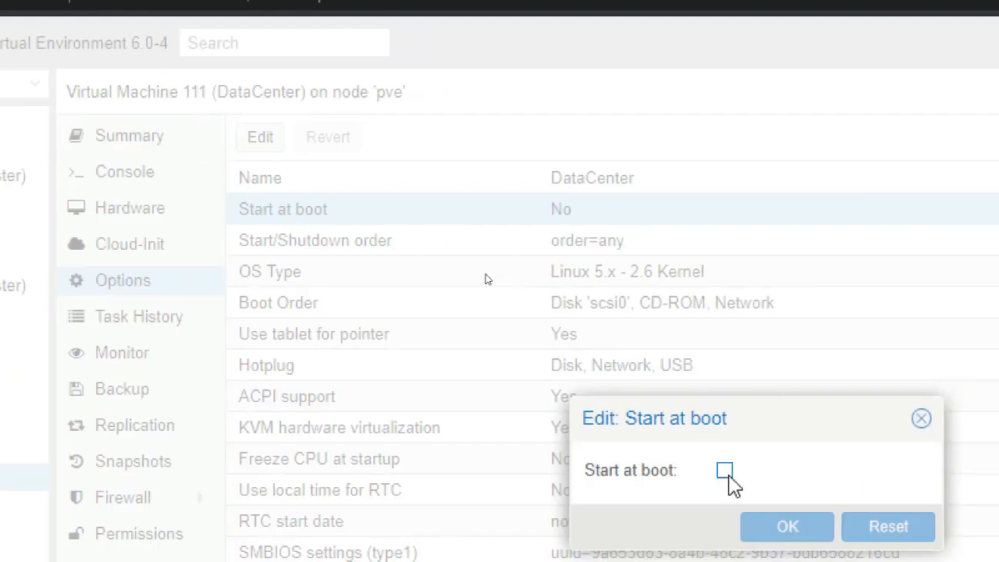
left_click(726, 473)
left_click(786, 526)
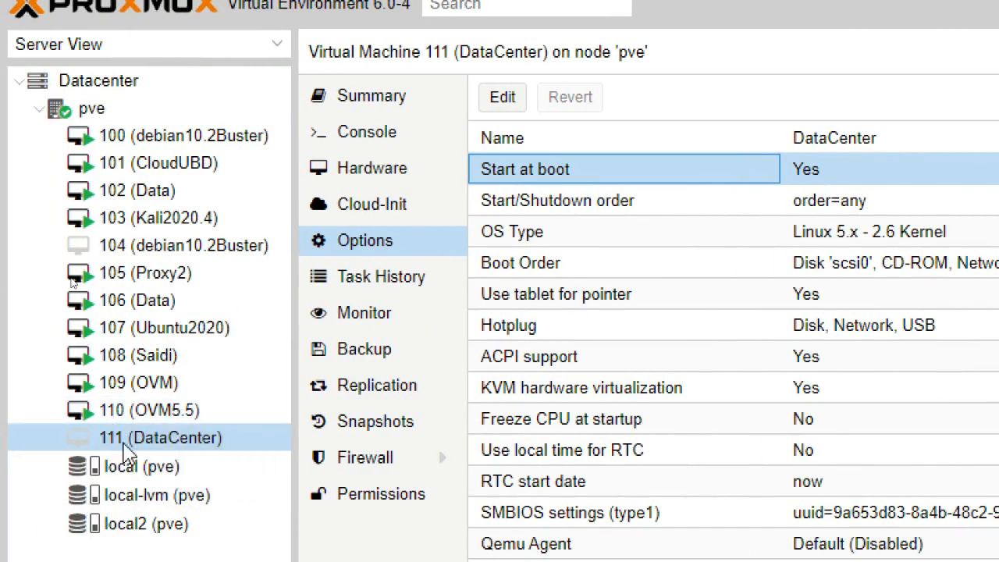
Step: Start virtual machine 111 (DataCenter) and open its noVNC console
right_click(239, 439)
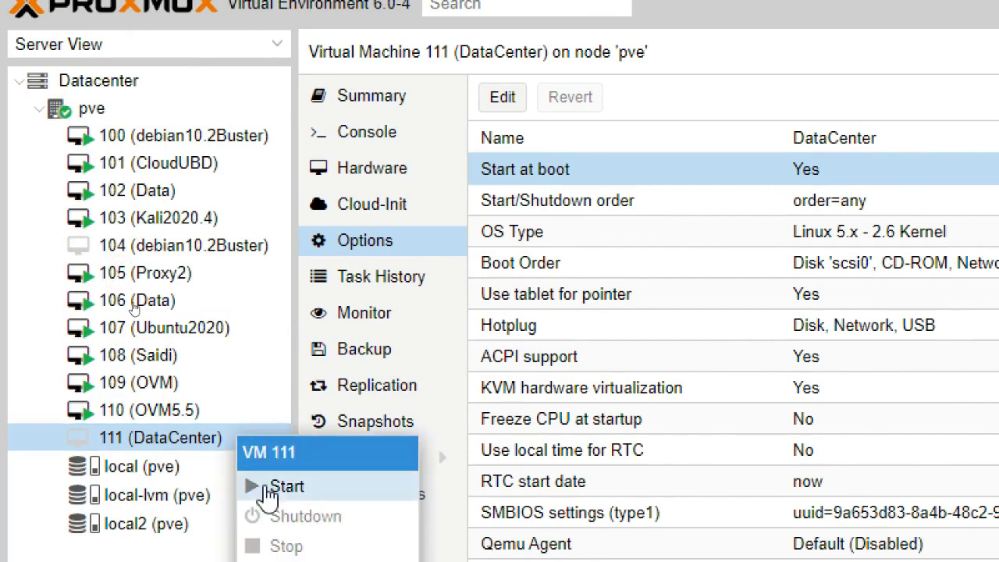
left_click(277, 485)
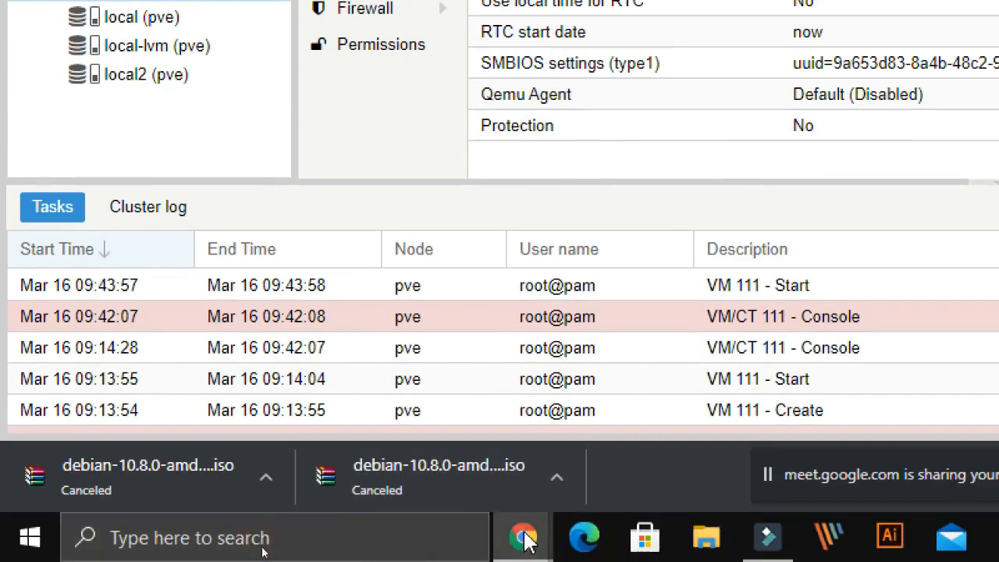
mouse_move(517, 535)
left_click(591, 395)
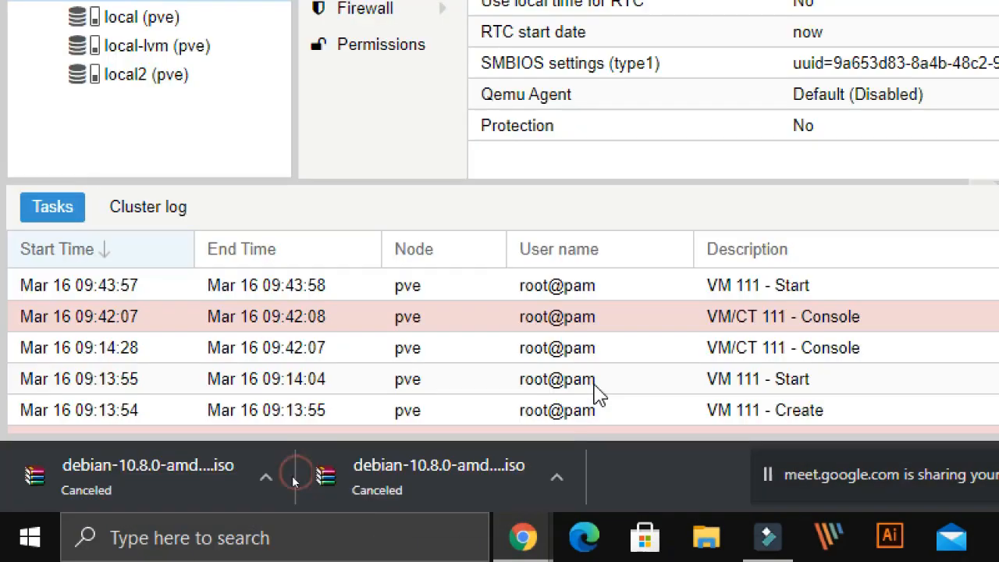
left_click(529, 534)
left_click(397, 450)
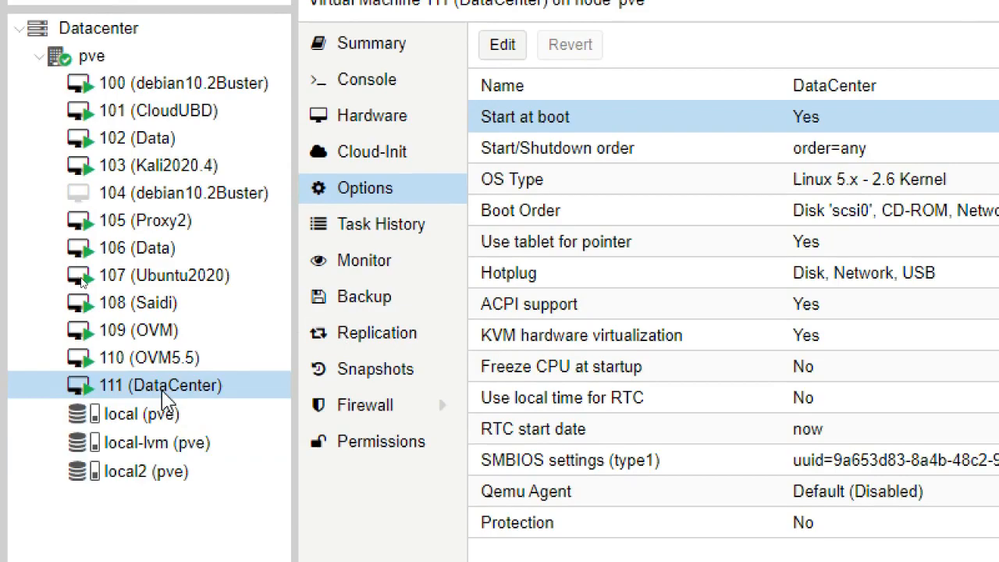
double_click(163, 390)
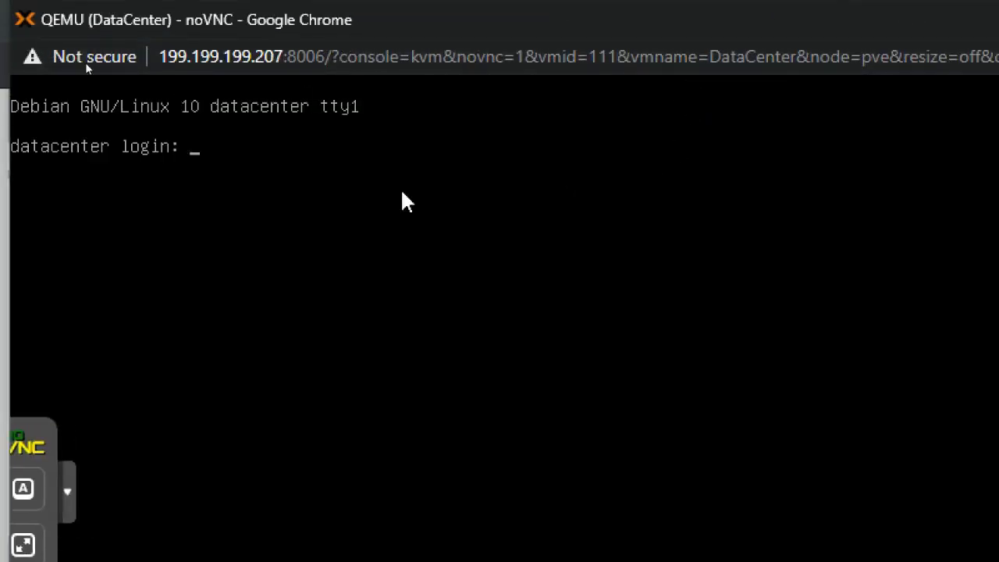
Step: Log in as root with the root password and list the network interface addresses with ip ad
left_click_drag(444, 29, 569, 31)
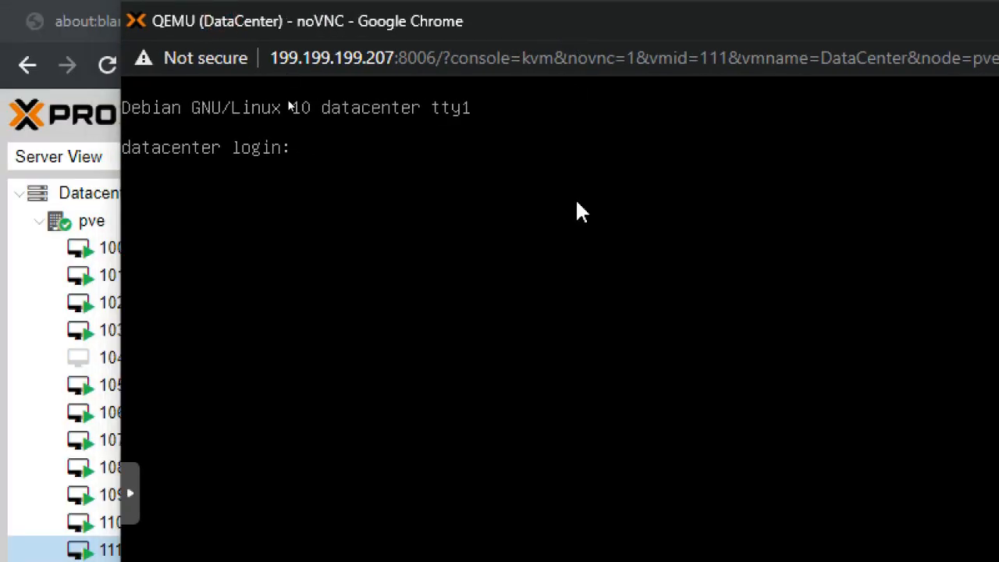
key("Return")
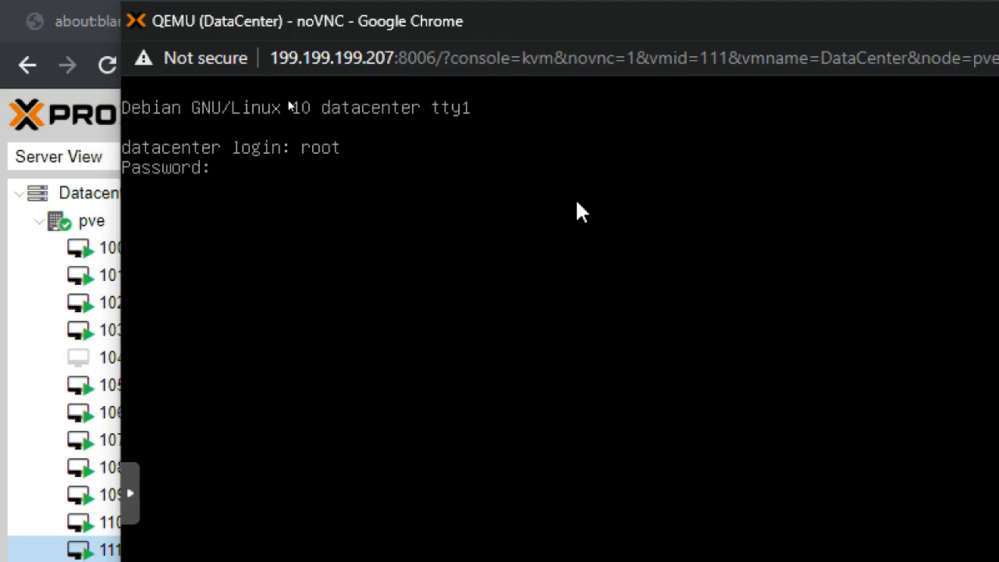
key("Return")
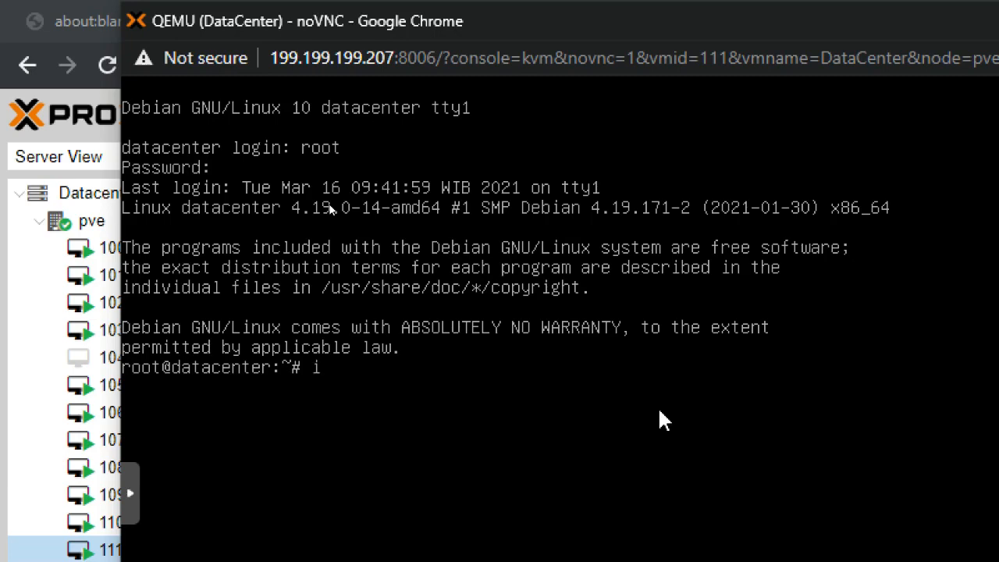
type("ip ad")
key("Return")
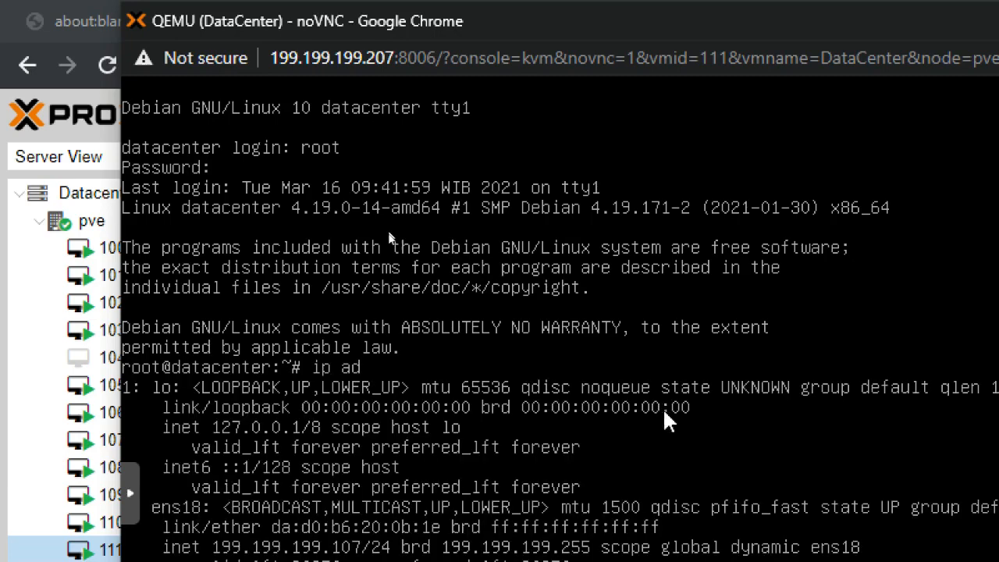